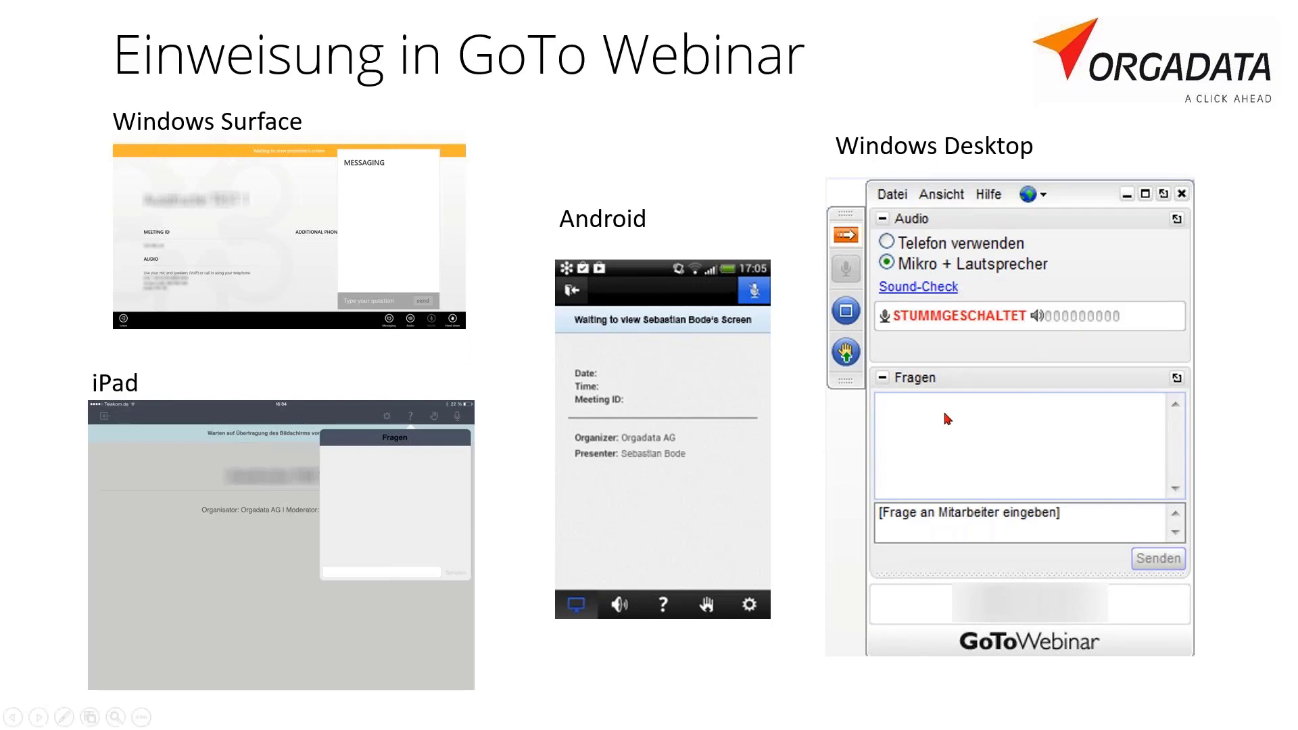
Step: Leave the PowerPoint slideshow and bring up the LogiKal Projektcenter with the webinar project
key(alt+Tab)
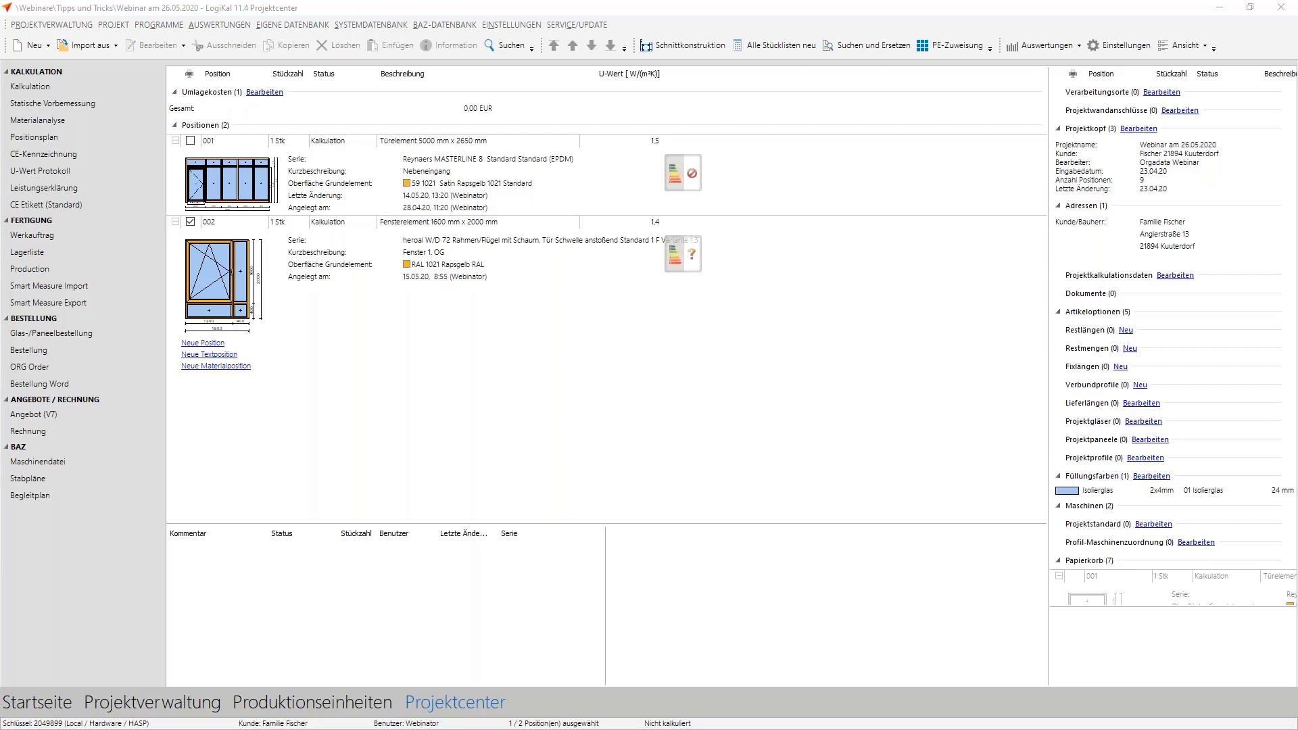
Step: Open BAZ-Betriebsstandard from the BAZ-DATENBANK menu and select the SBZ 122 CNC machine
click(445, 27)
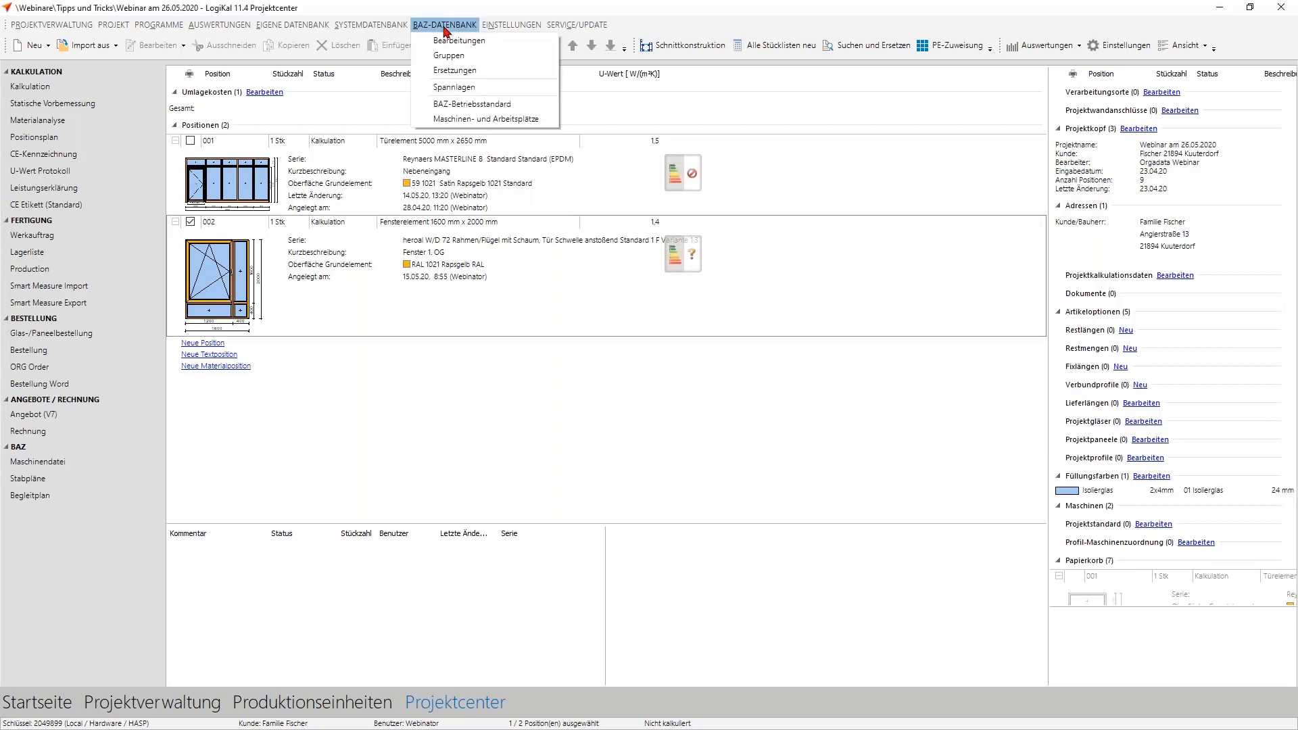
click(503, 104)
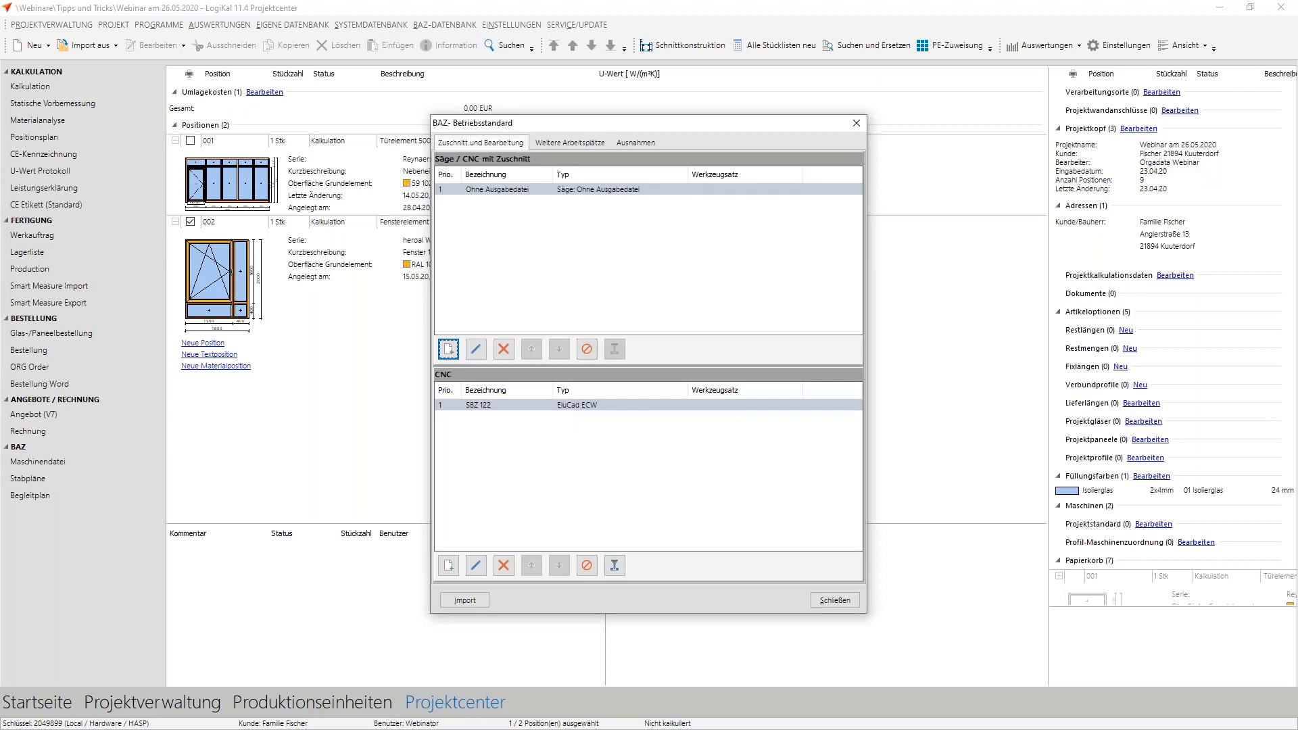
click(523, 408)
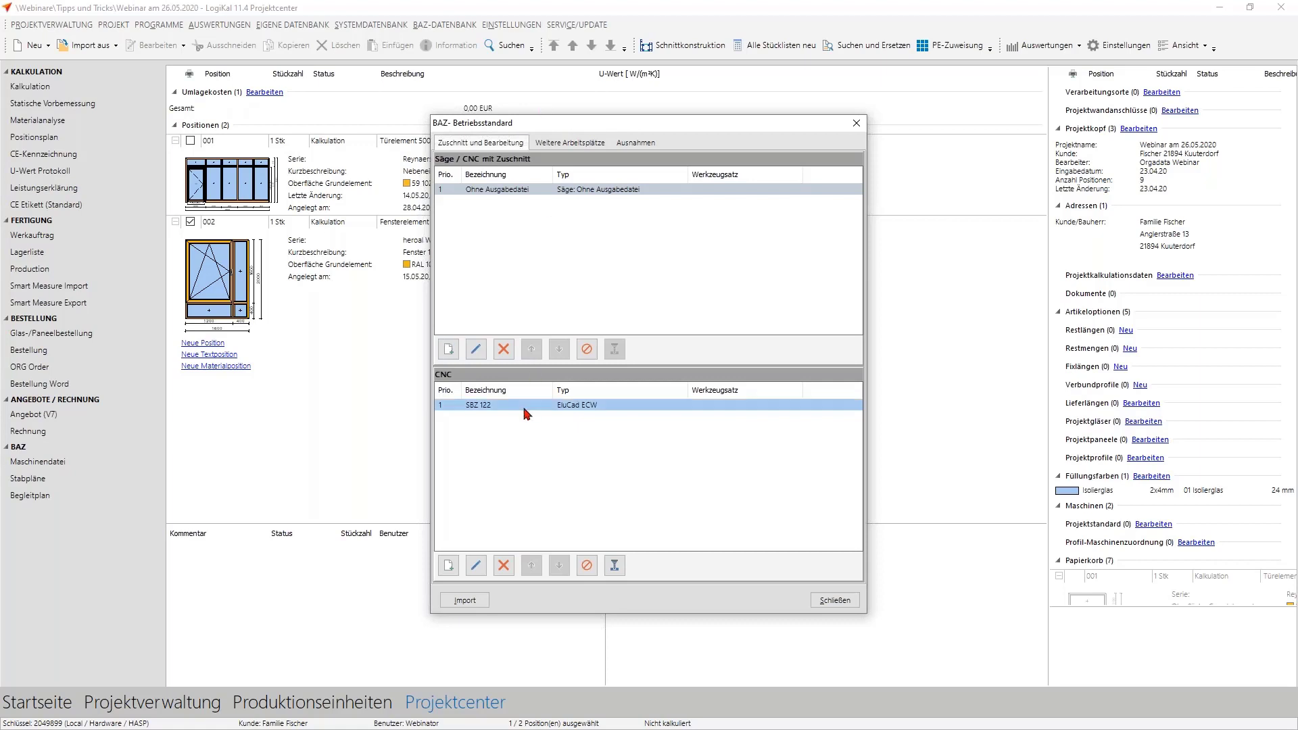
Step: Open SBZ 122's properties, review its machining operations, then view the Standardbearbeitungen dimensions
double_click(523, 408)
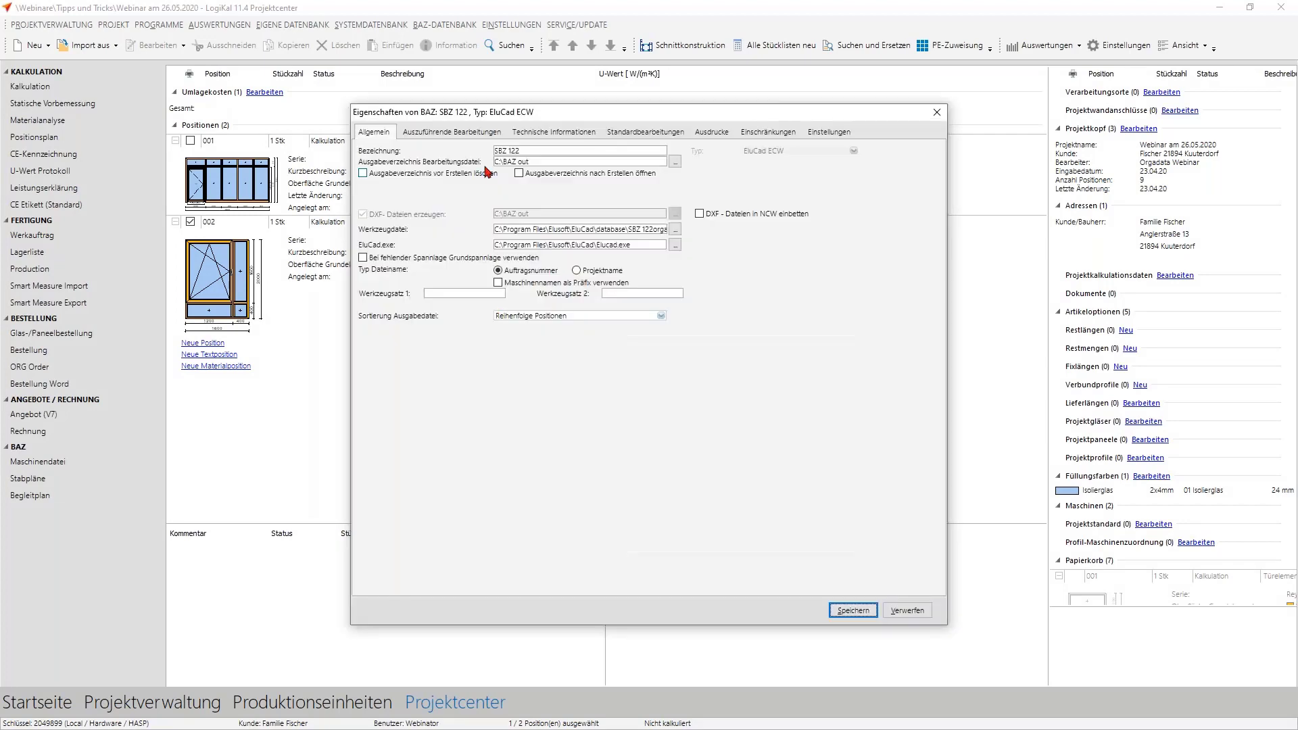
click(466, 132)
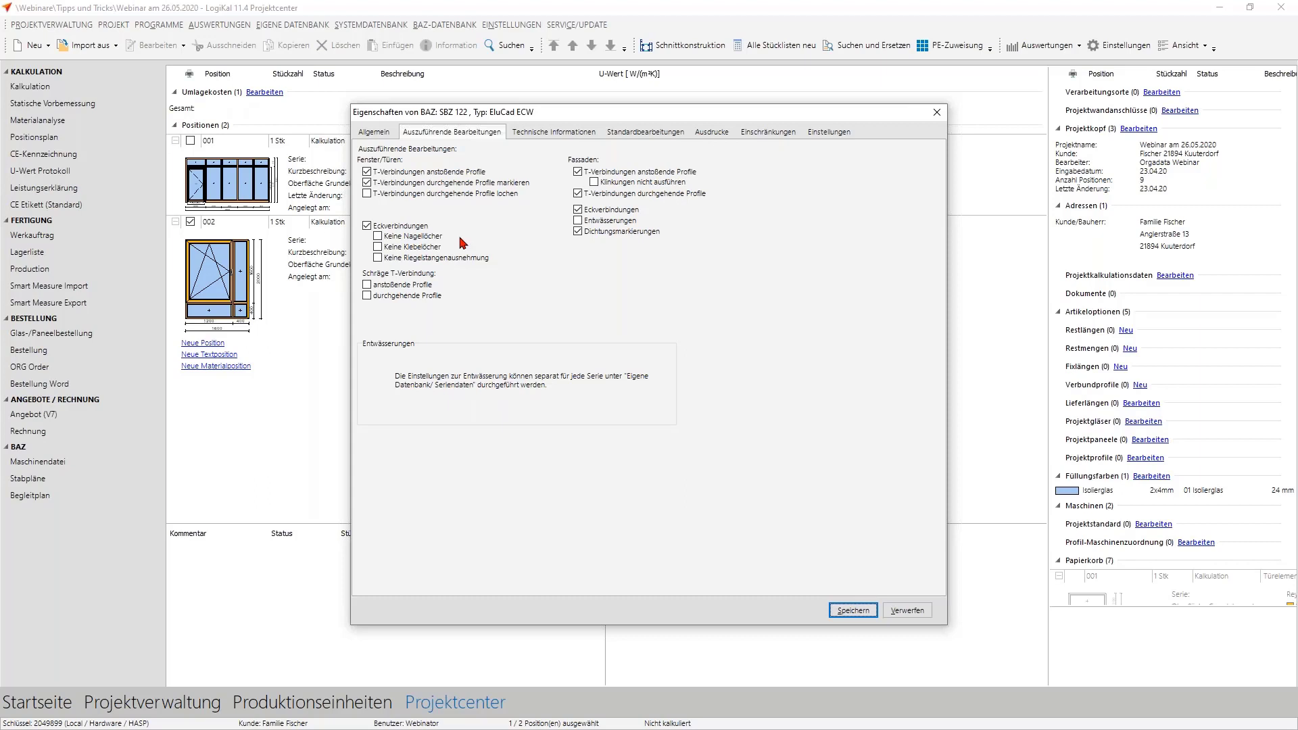
click(628, 140)
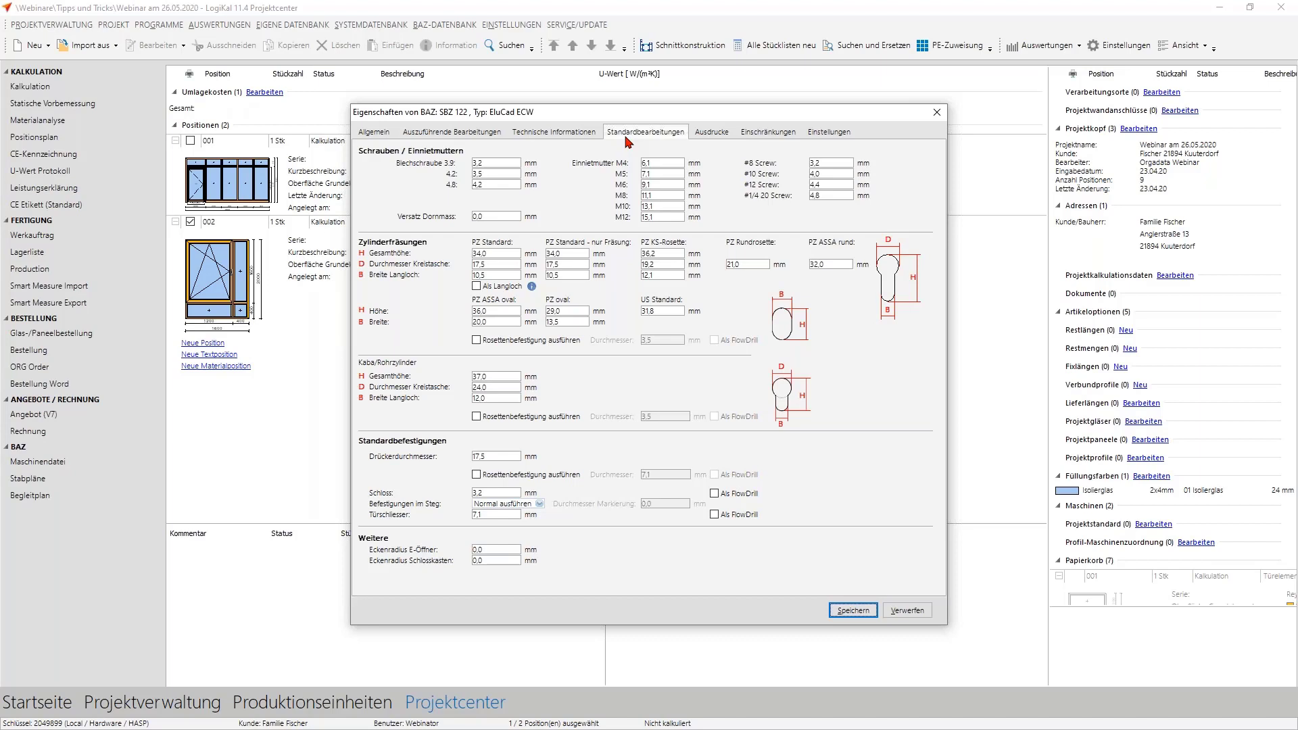
Step: Try a PZ Standard pocket diameter of 18,5 with rosette fastening, then discard all SBZ 122 changes
click(491, 264)
text(18,5)
click(476, 341)
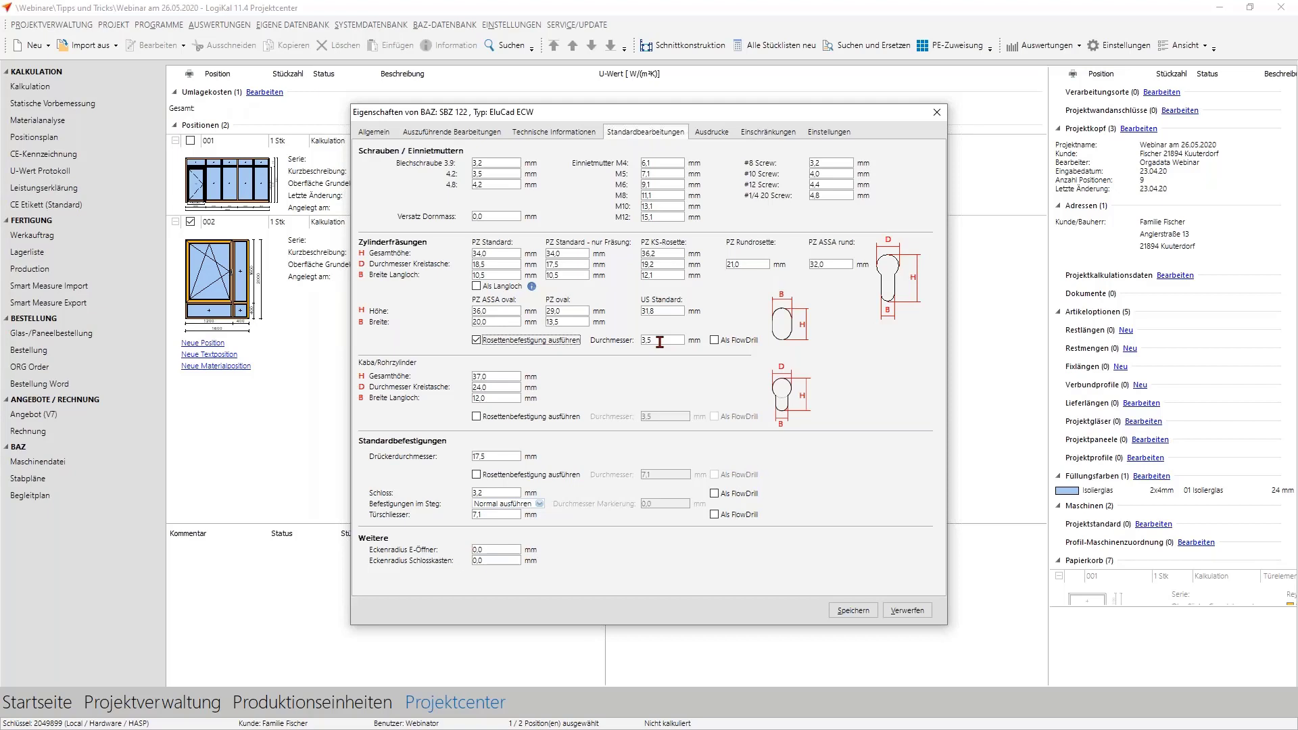
click(906, 612)
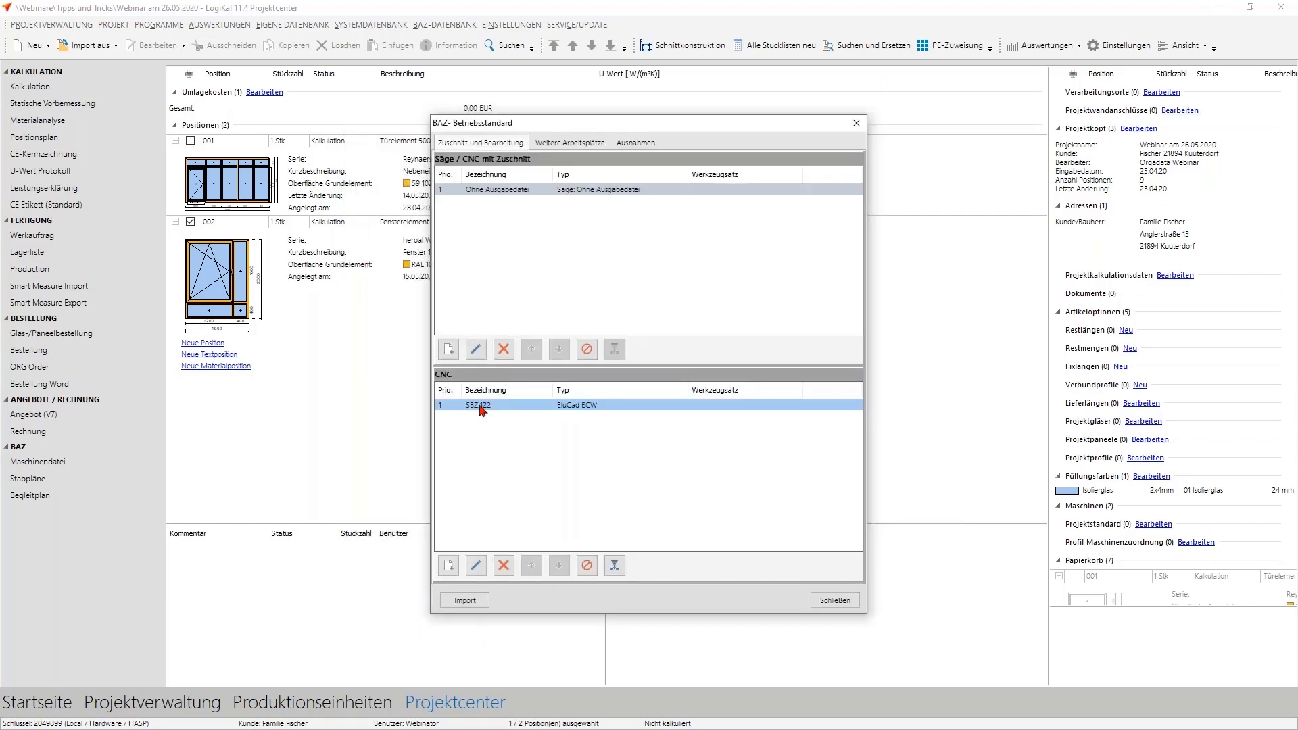
Step: Copy SBZ 122 into a new CNC entry named 'SBZ 122 ohne Eckverbinder'
right_click(481, 409)
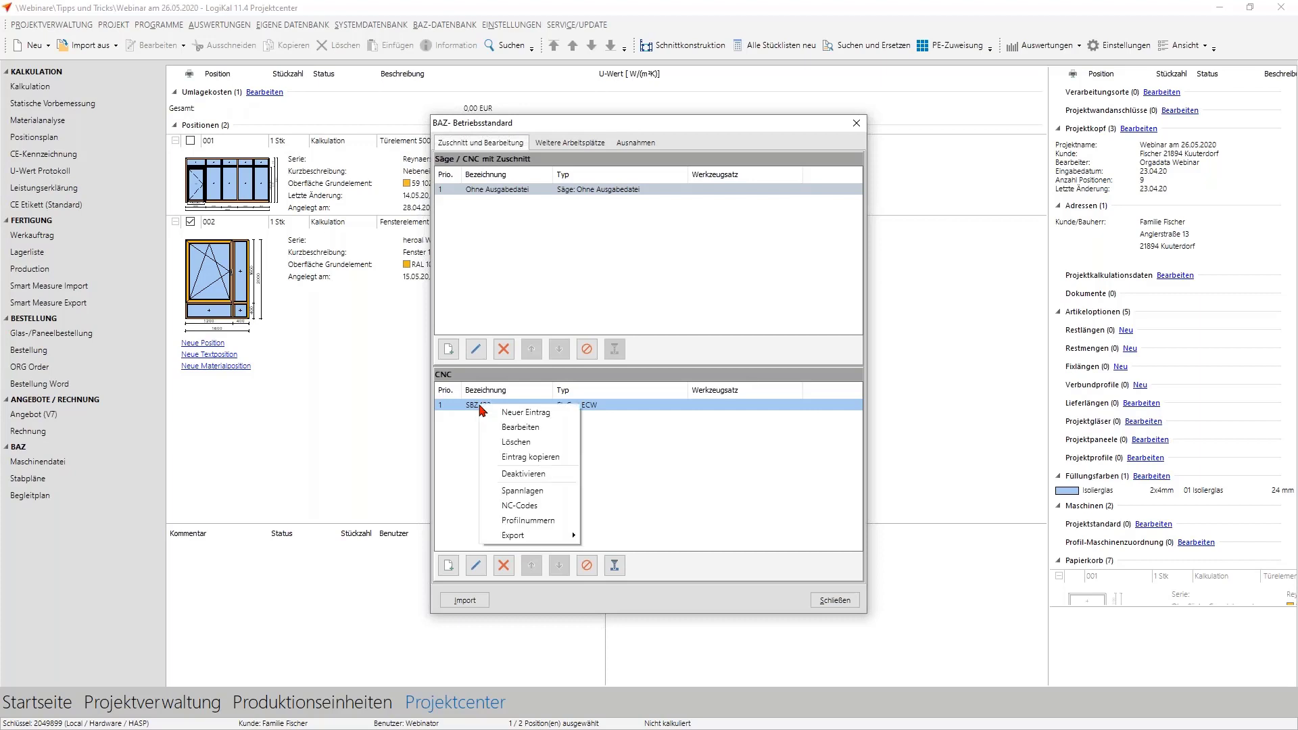
click(520, 456)
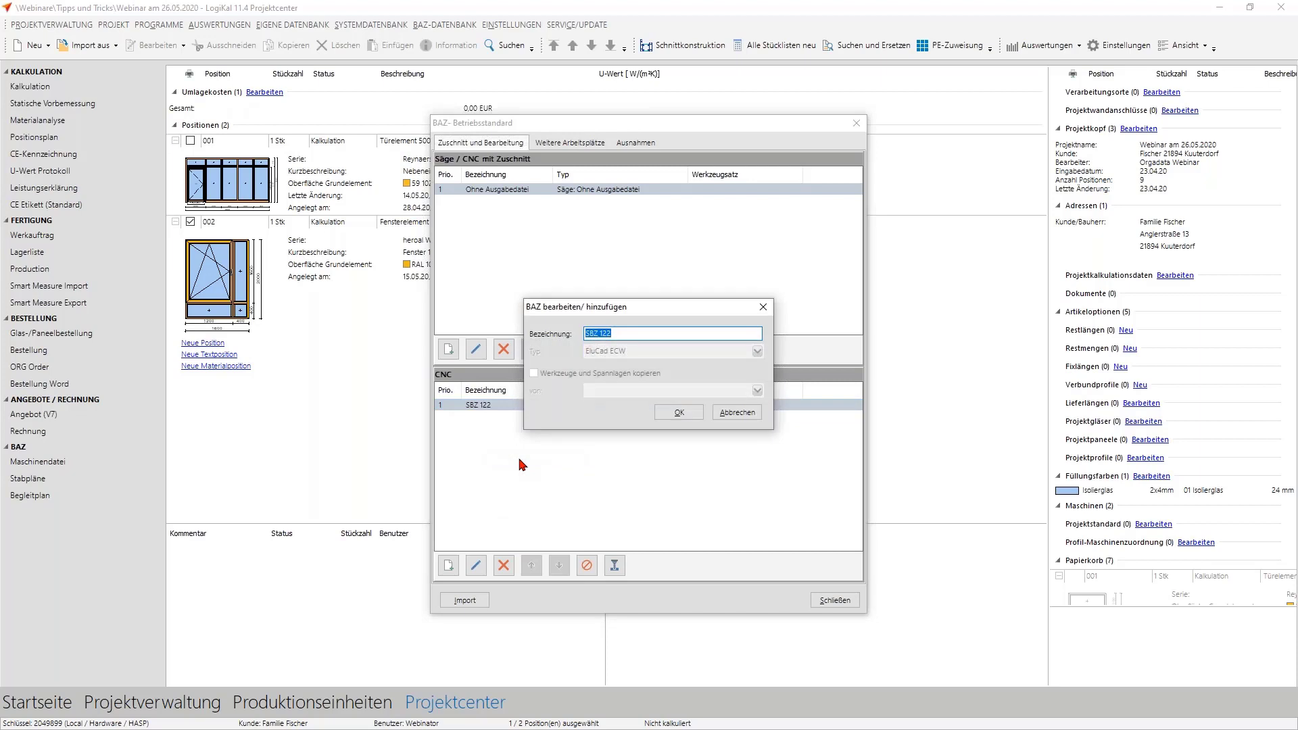
key(End)
text(ohne E)
text(ckver)
text(binde)
click(678, 412)
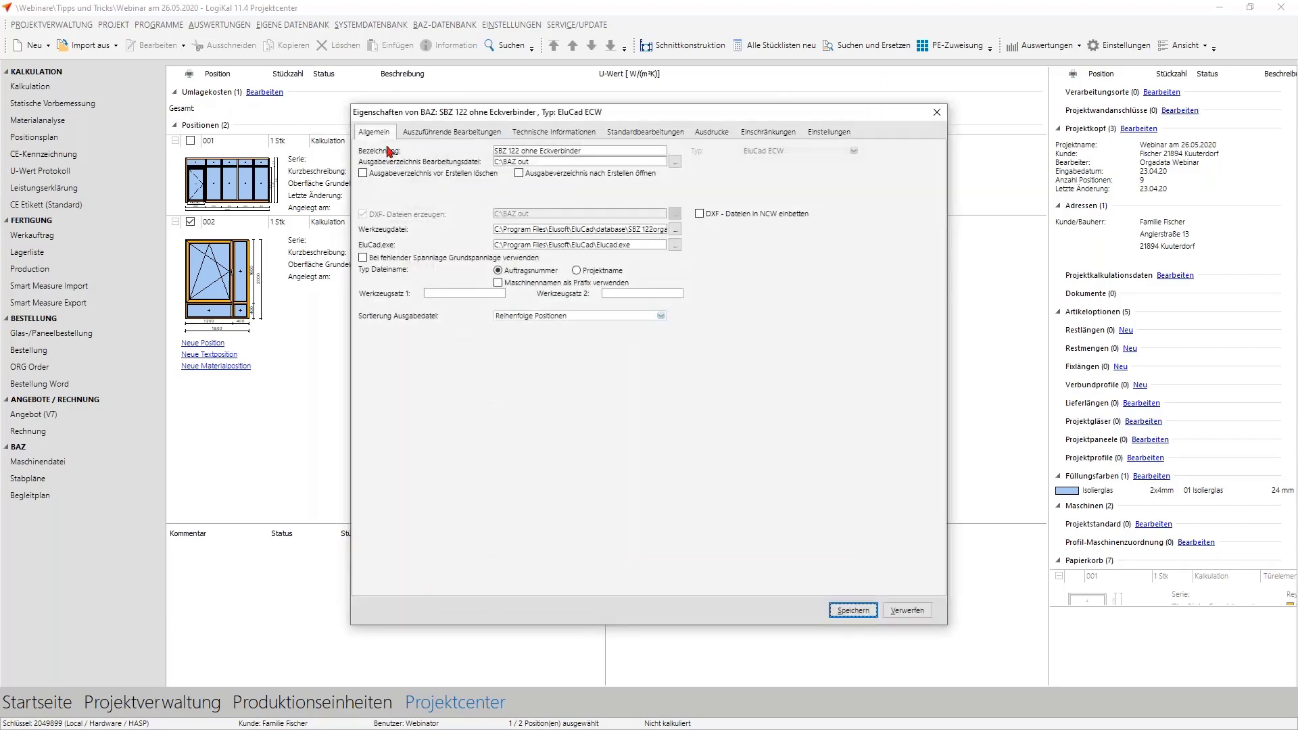
Step: Uncheck Eckverbindungen for the new entry, save it, raise it to CNC priority 2, and close the standard
click(426, 133)
click(367, 226)
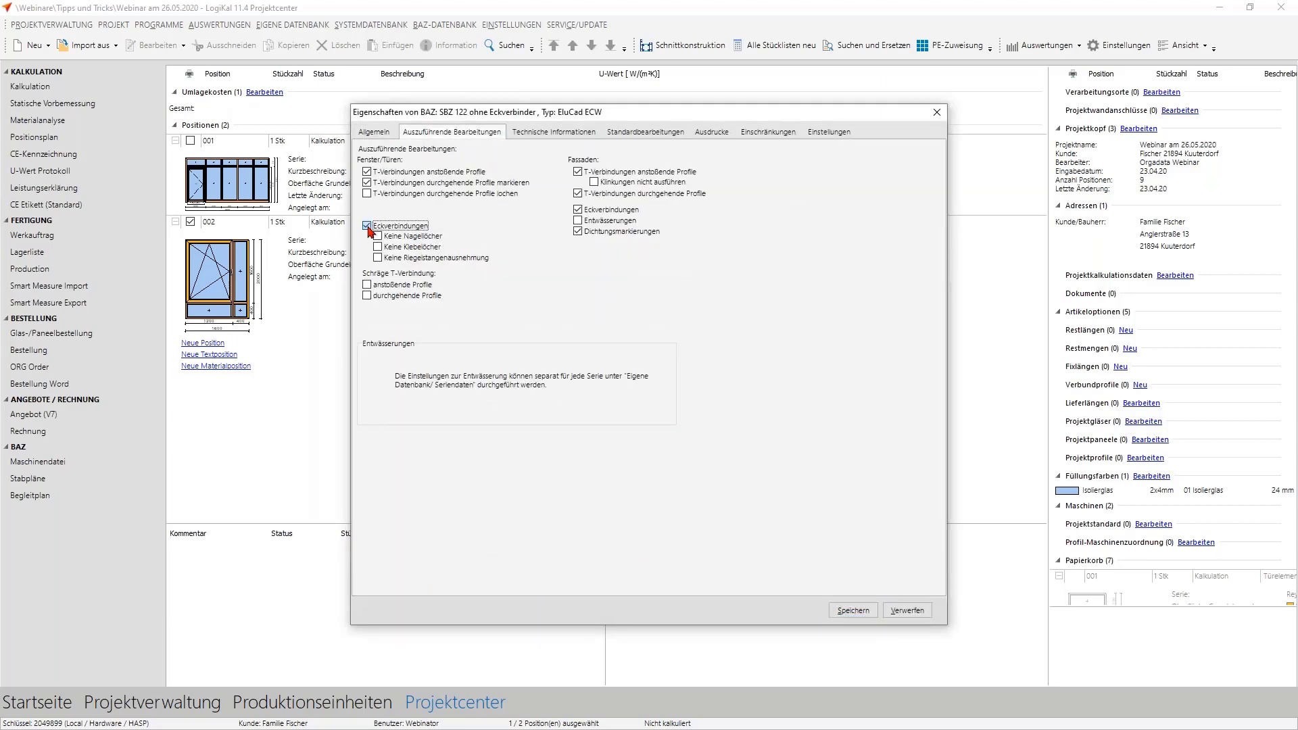
click(853, 610)
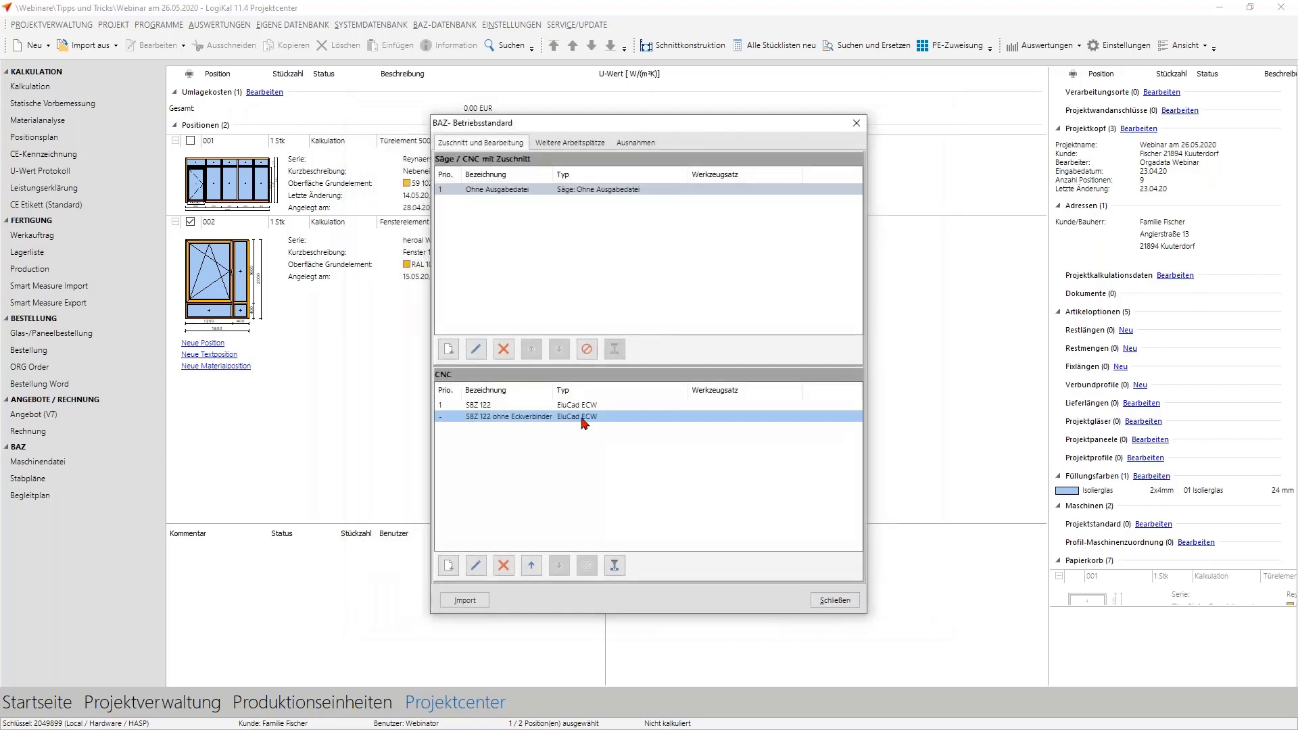
click(532, 566)
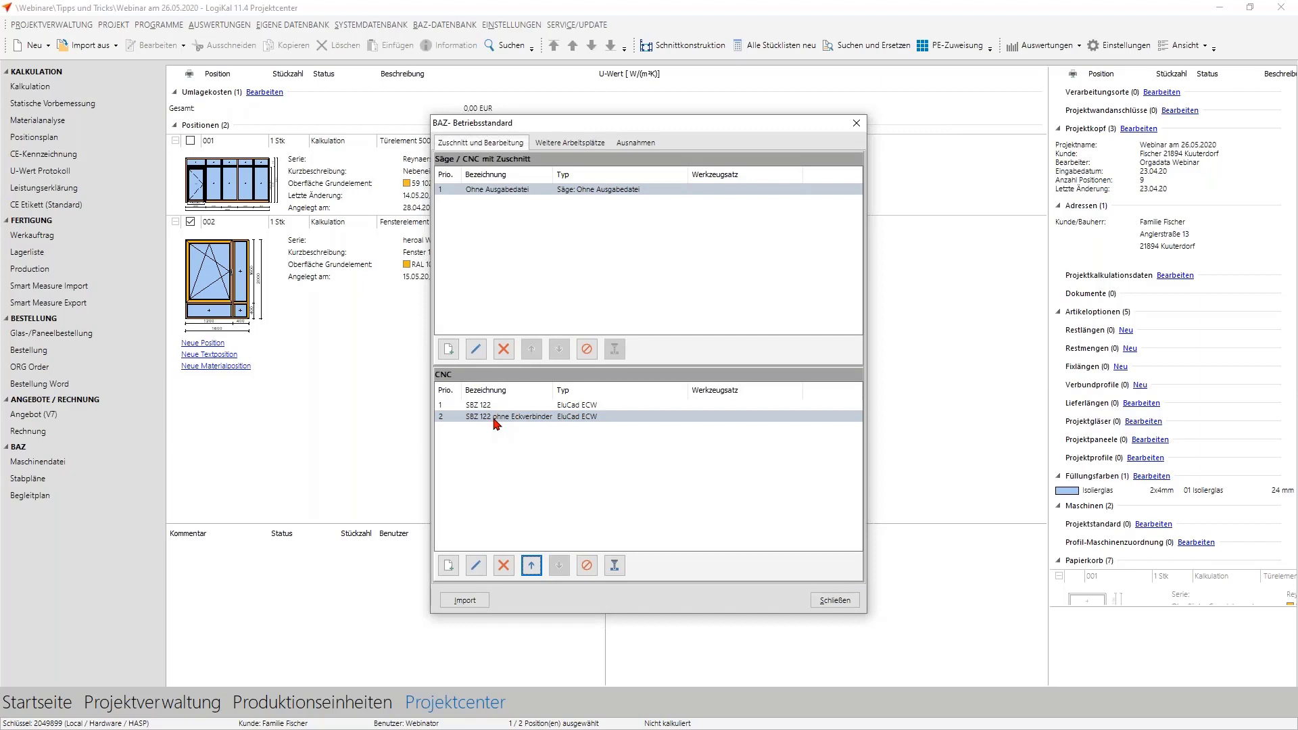
click(836, 600)
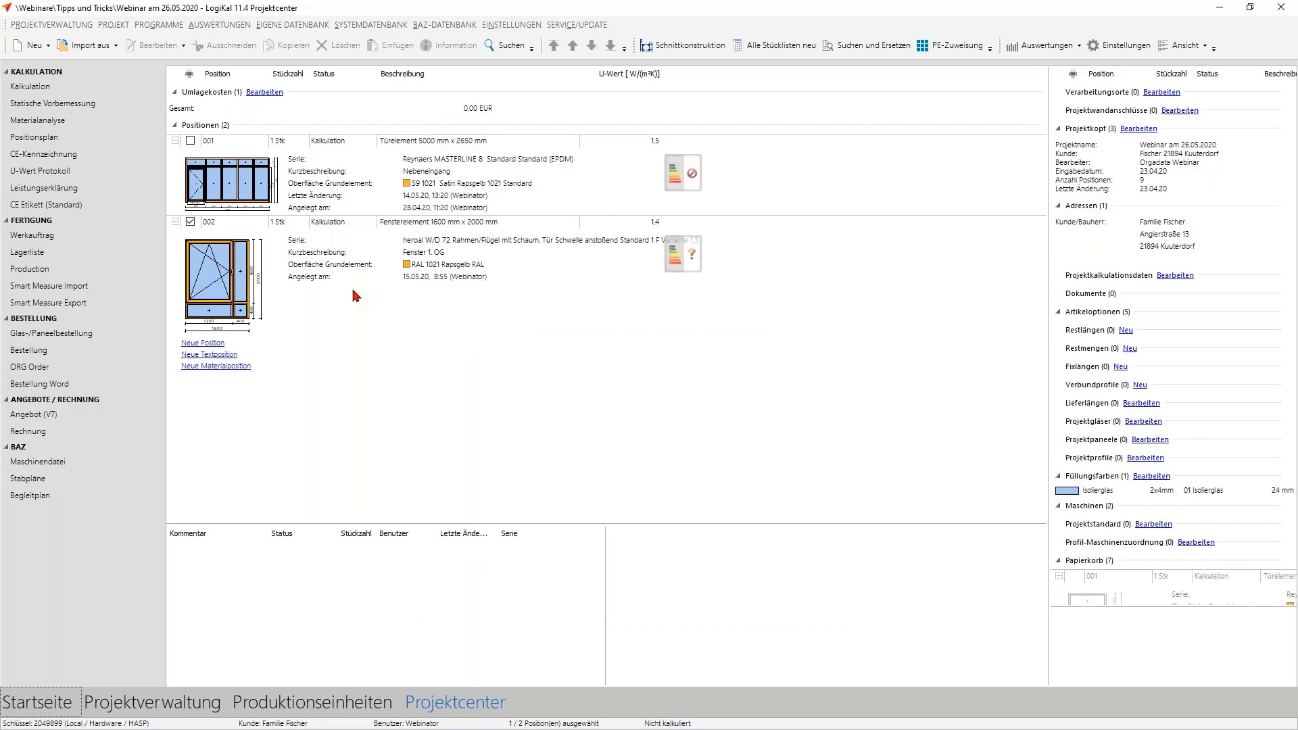
click(81, 464)
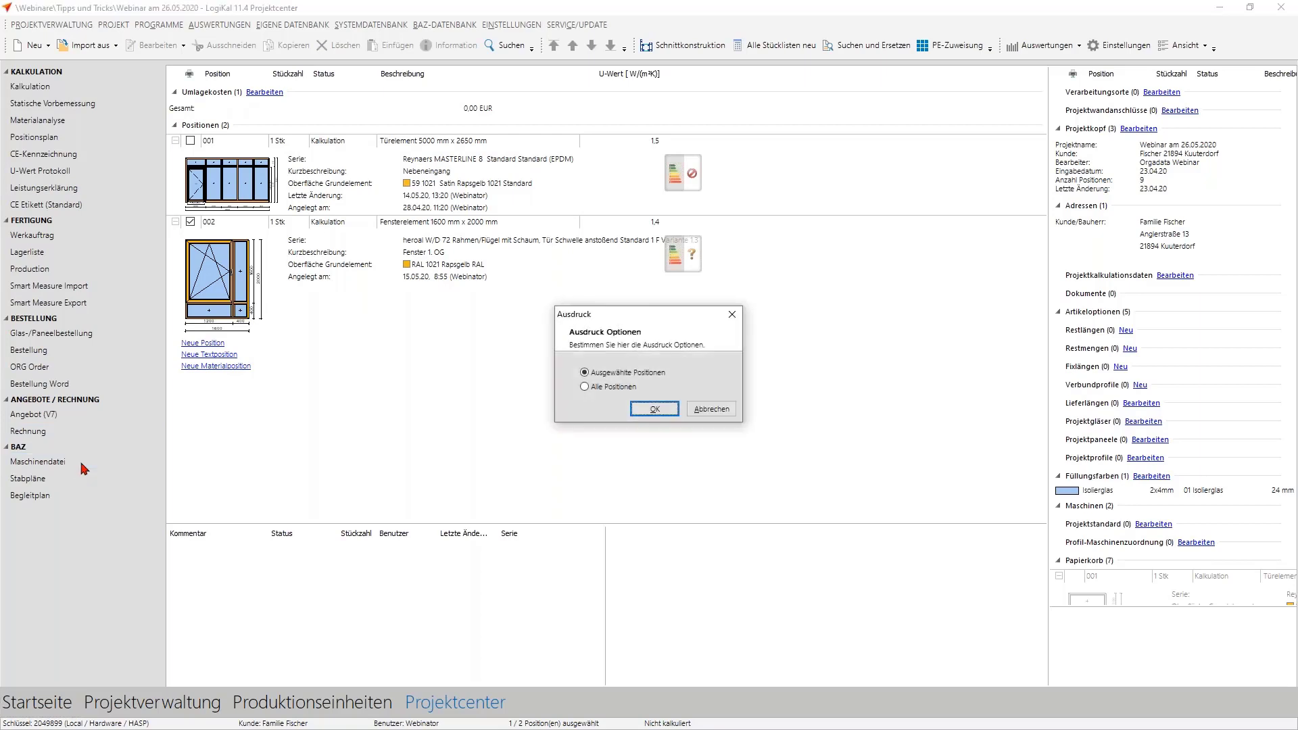
click(656, 410)
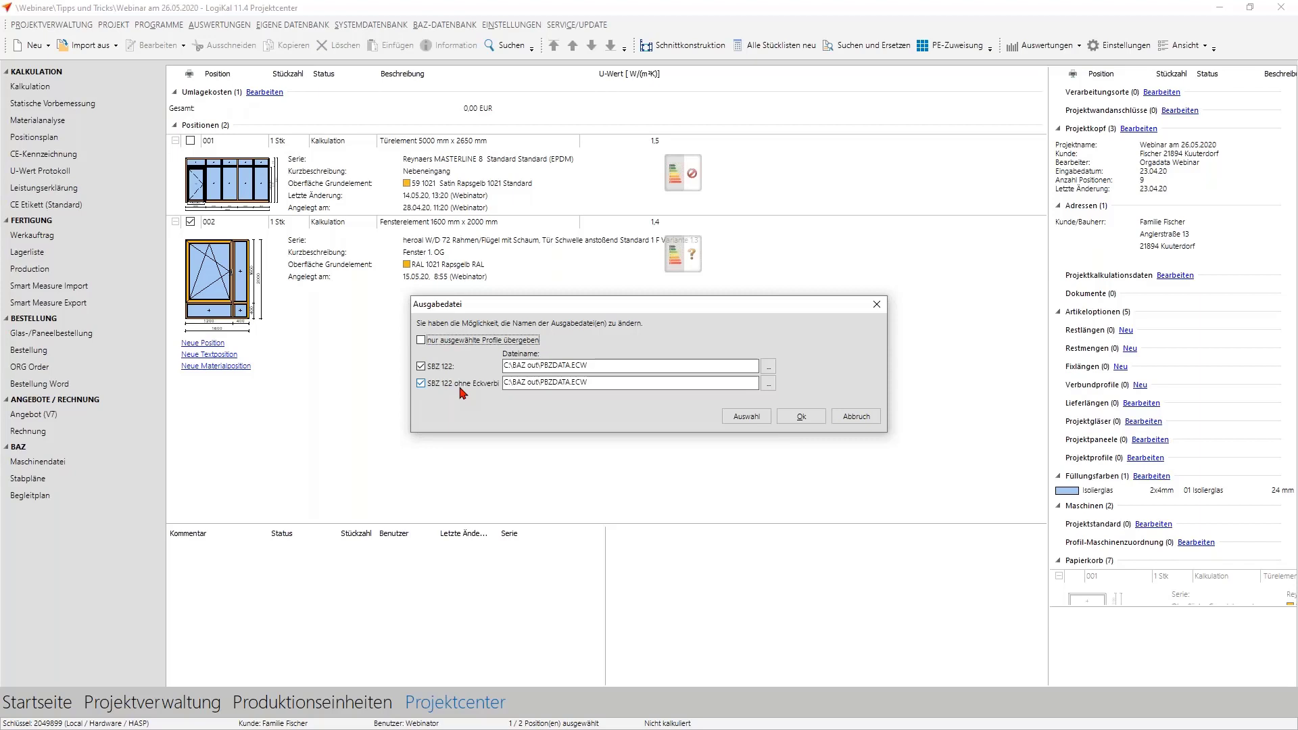
click(855, 416)
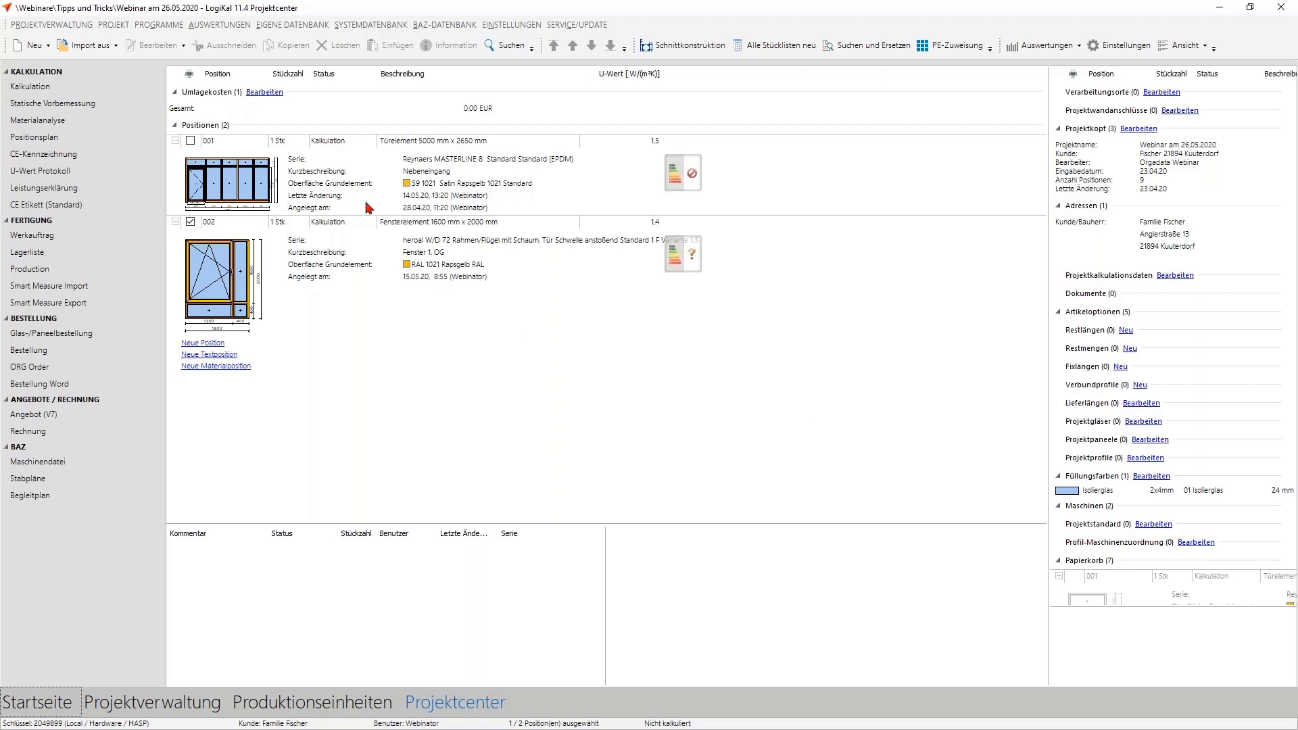
click(293, 27)
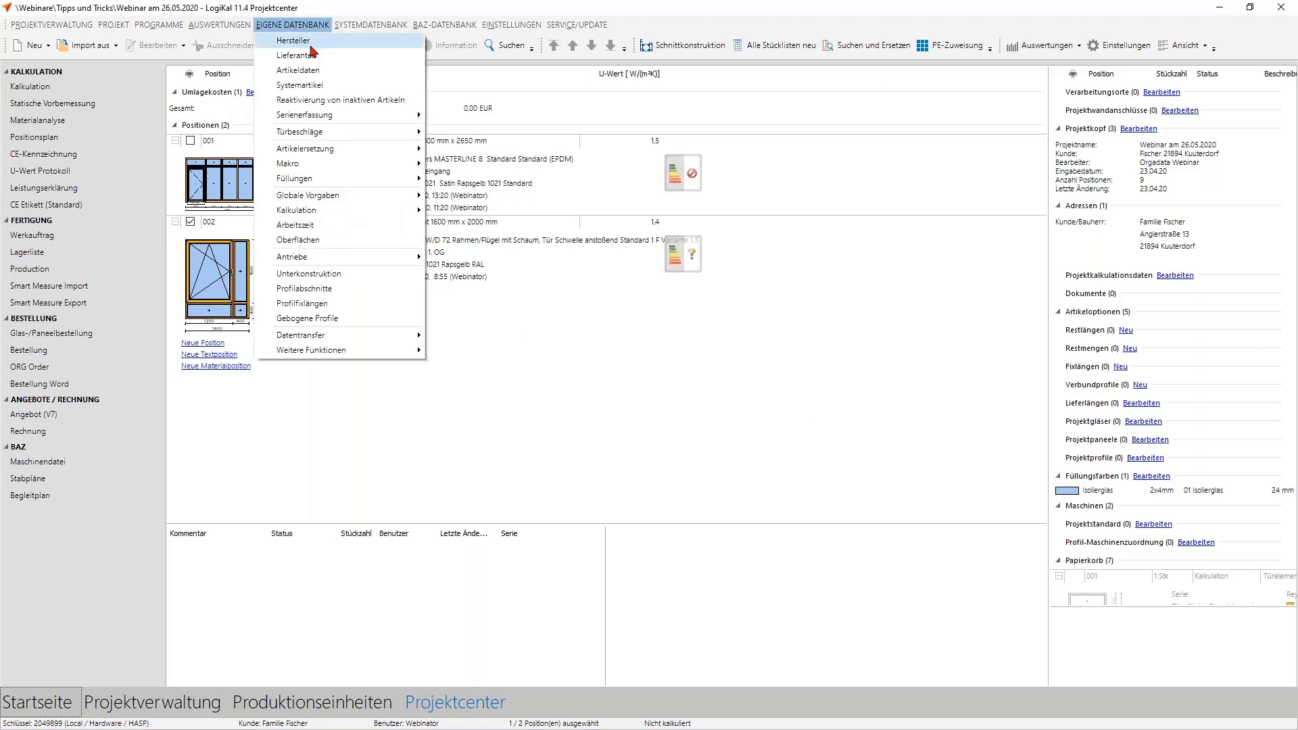
mouse_move(304, 115)
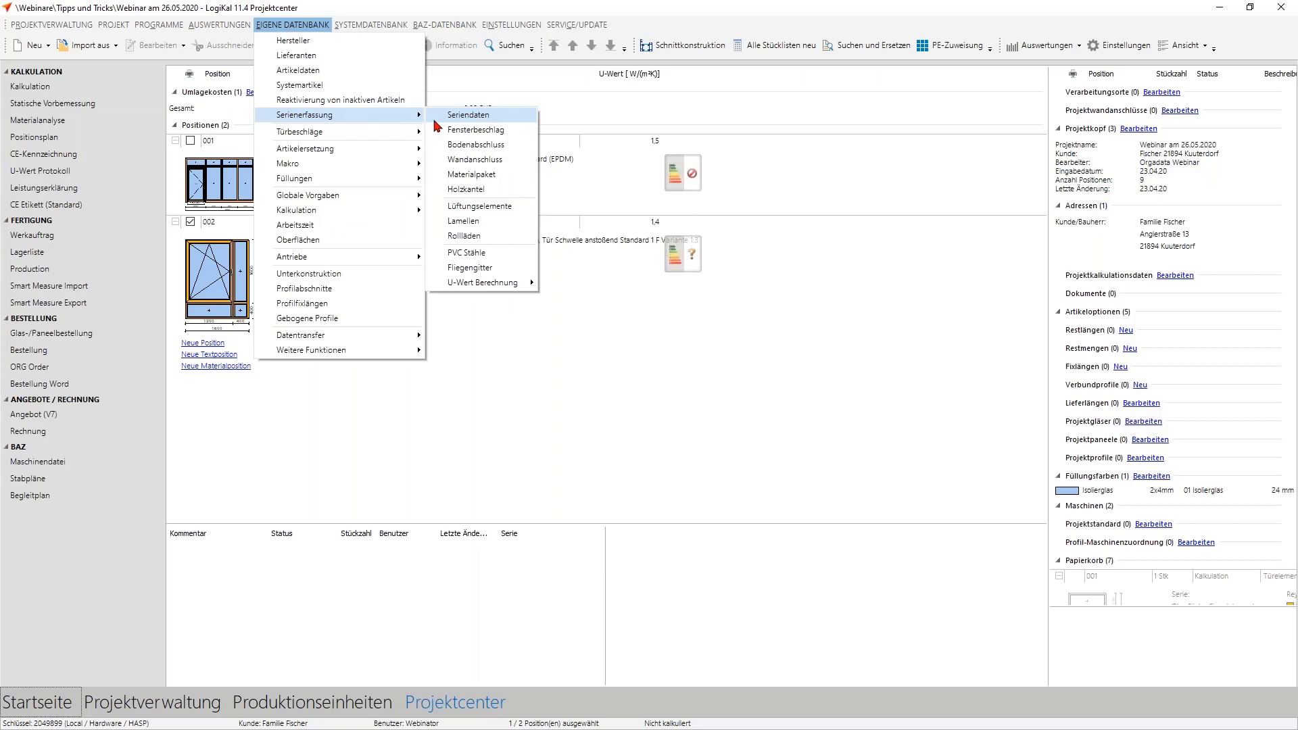
Step: Filter Eigene Seriendaten to W/D series and open the heroal W/D 72 series data
click(449, 121)
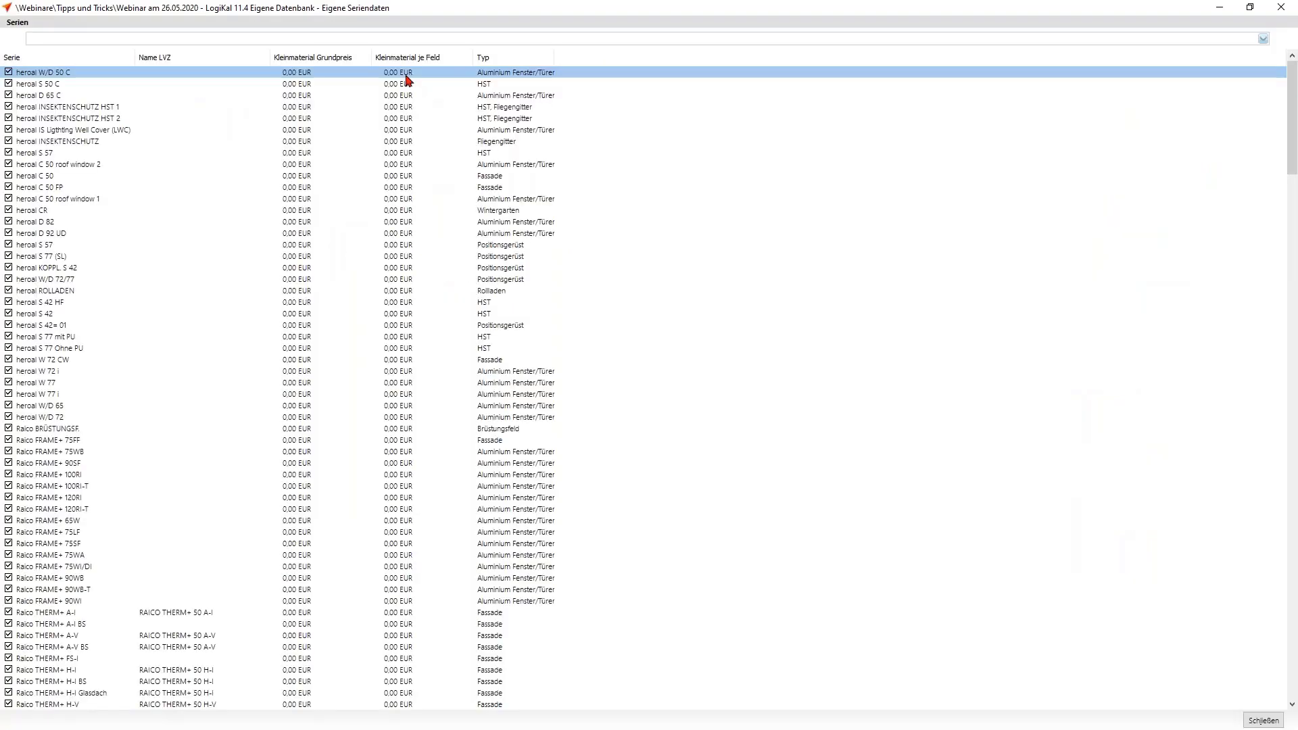
click(382, 39)
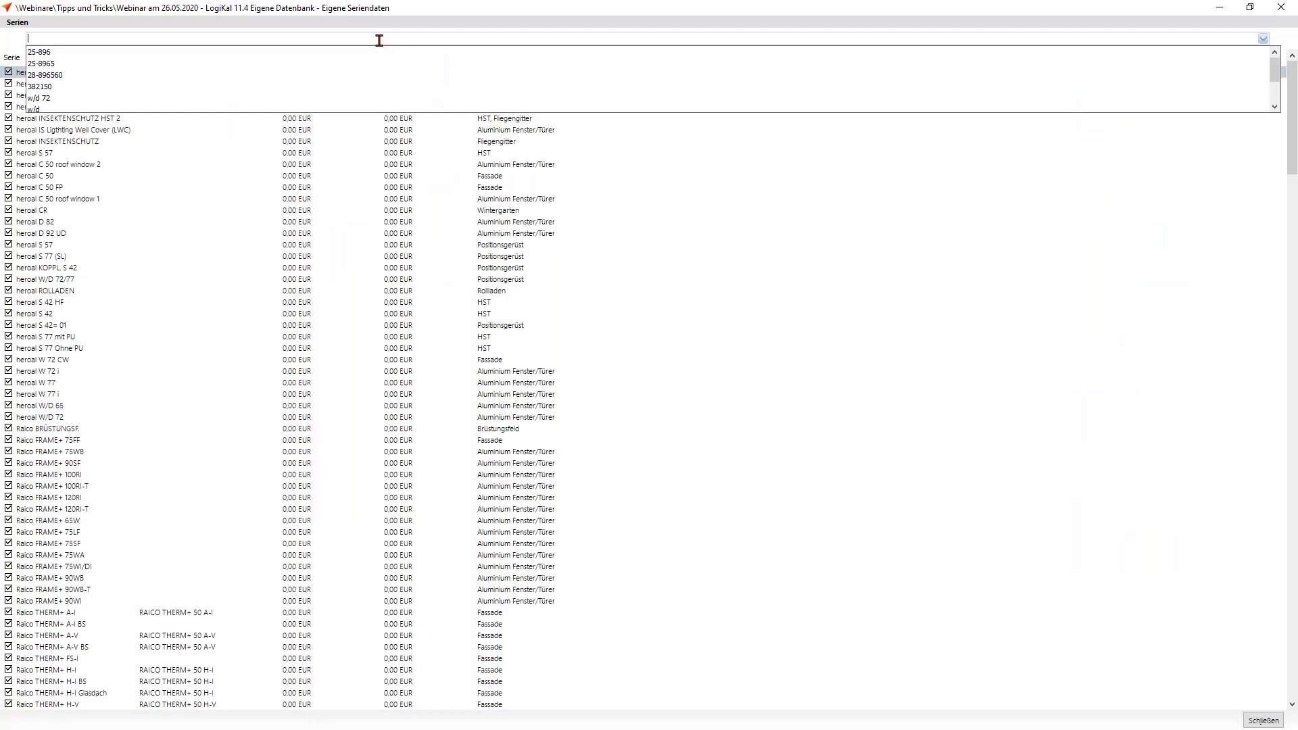
click(41, 109)
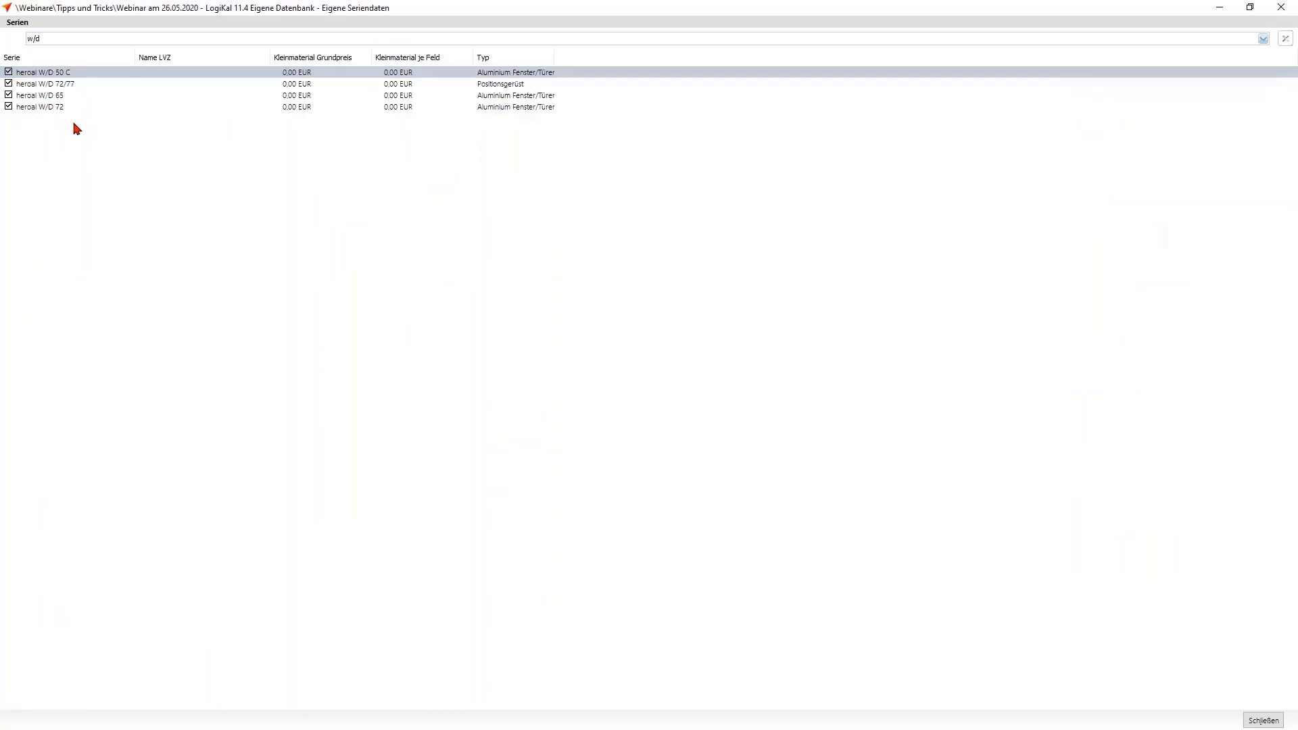
click(55, 108)
double_click(55, 108)
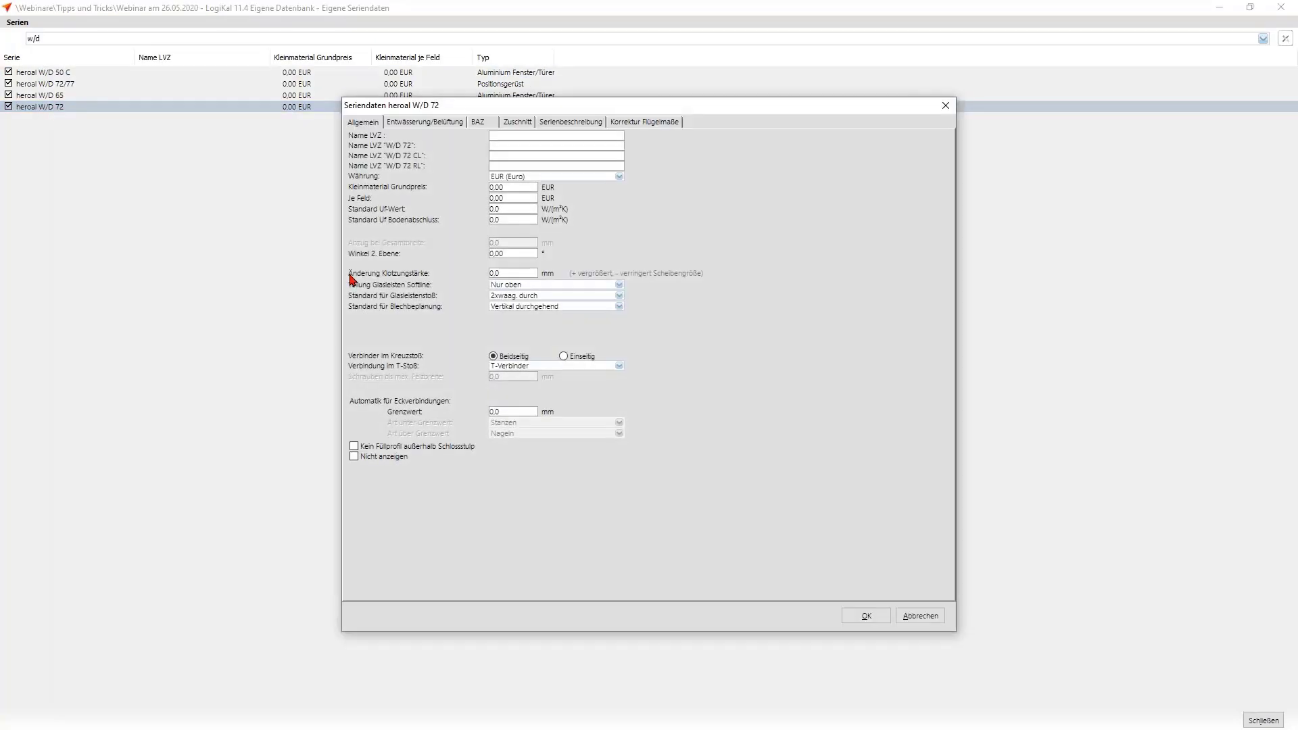
Step: Make drainage variant A valid with system values and at most two drainages, then confirm
click(424, 127)
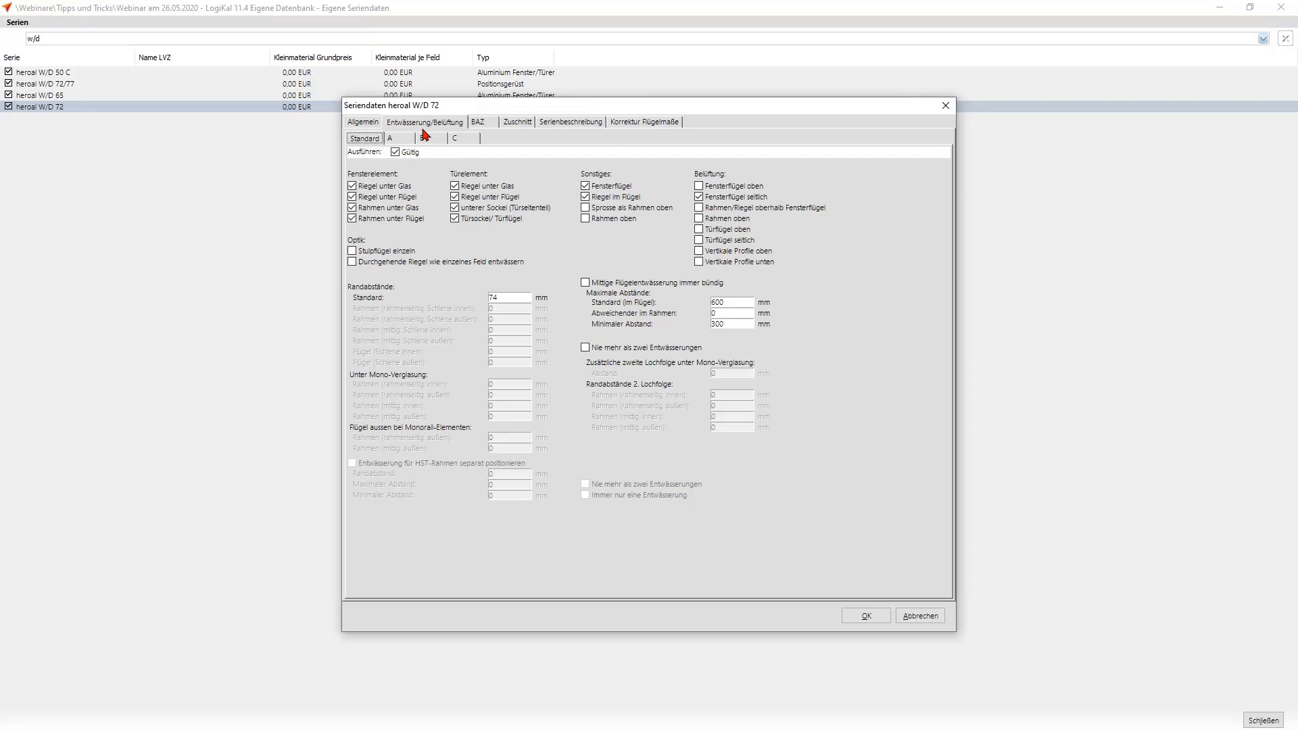
click(401, 142)
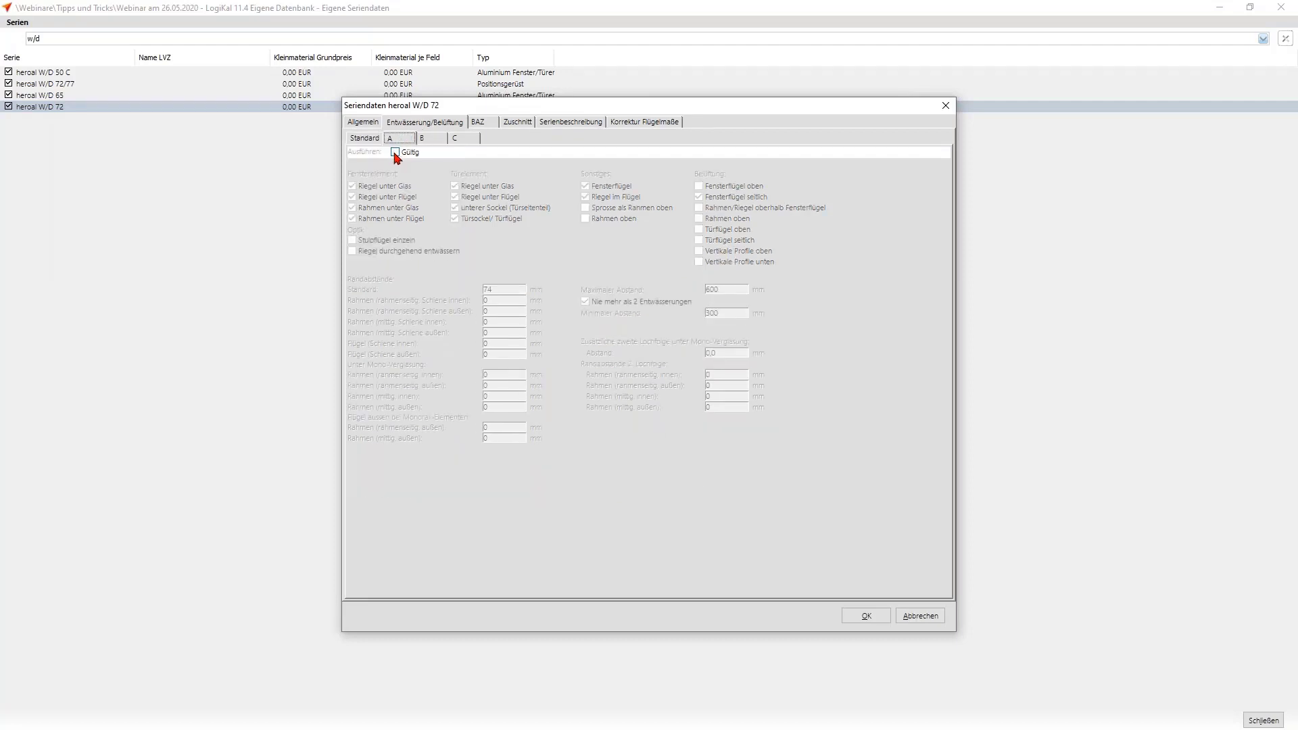
click(395, 153)
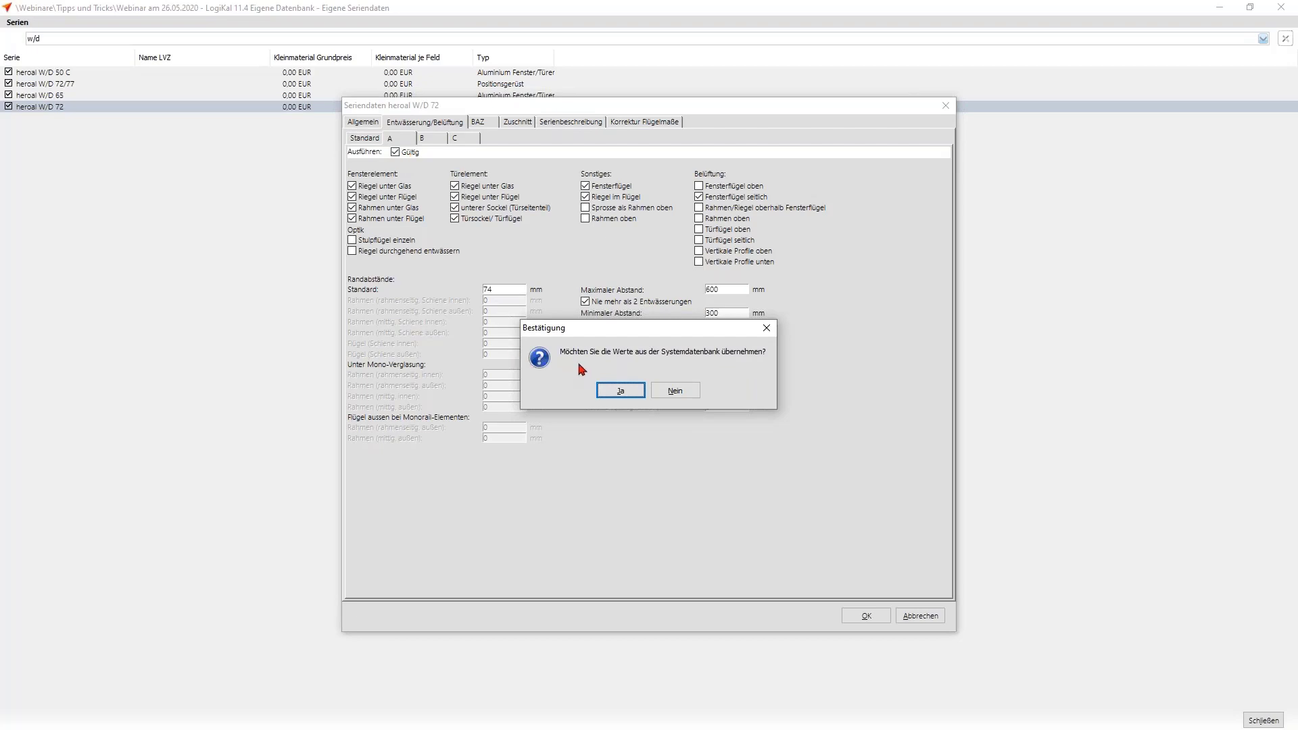
click(616, 391)
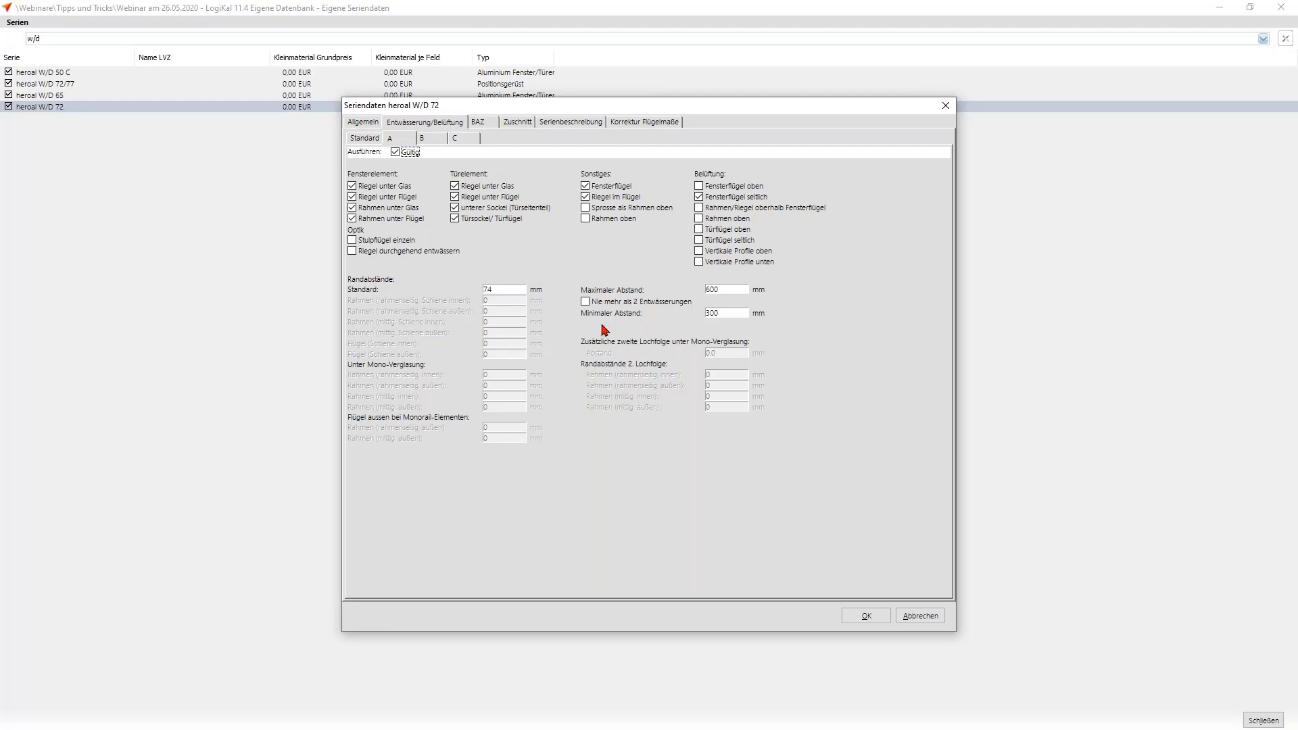
click(586, 302)
click(865, 616)
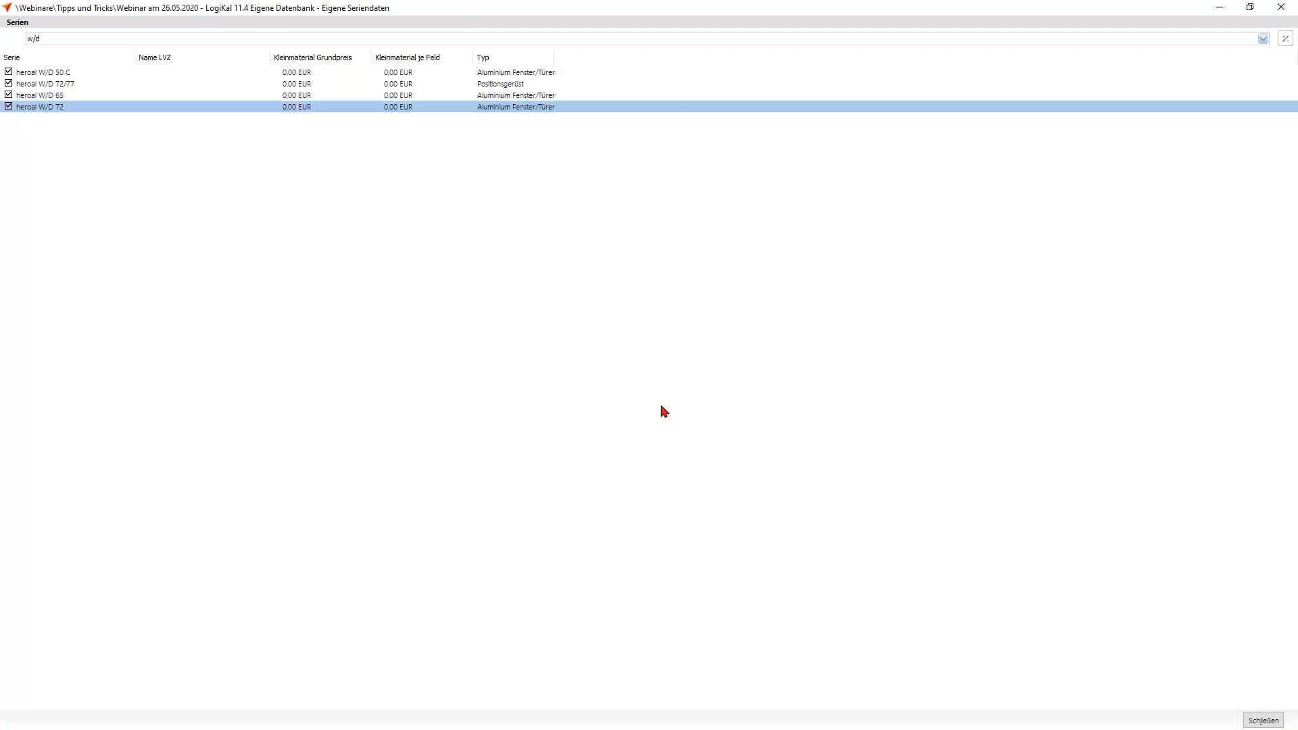
click(1262, 719)
click(303, 280)
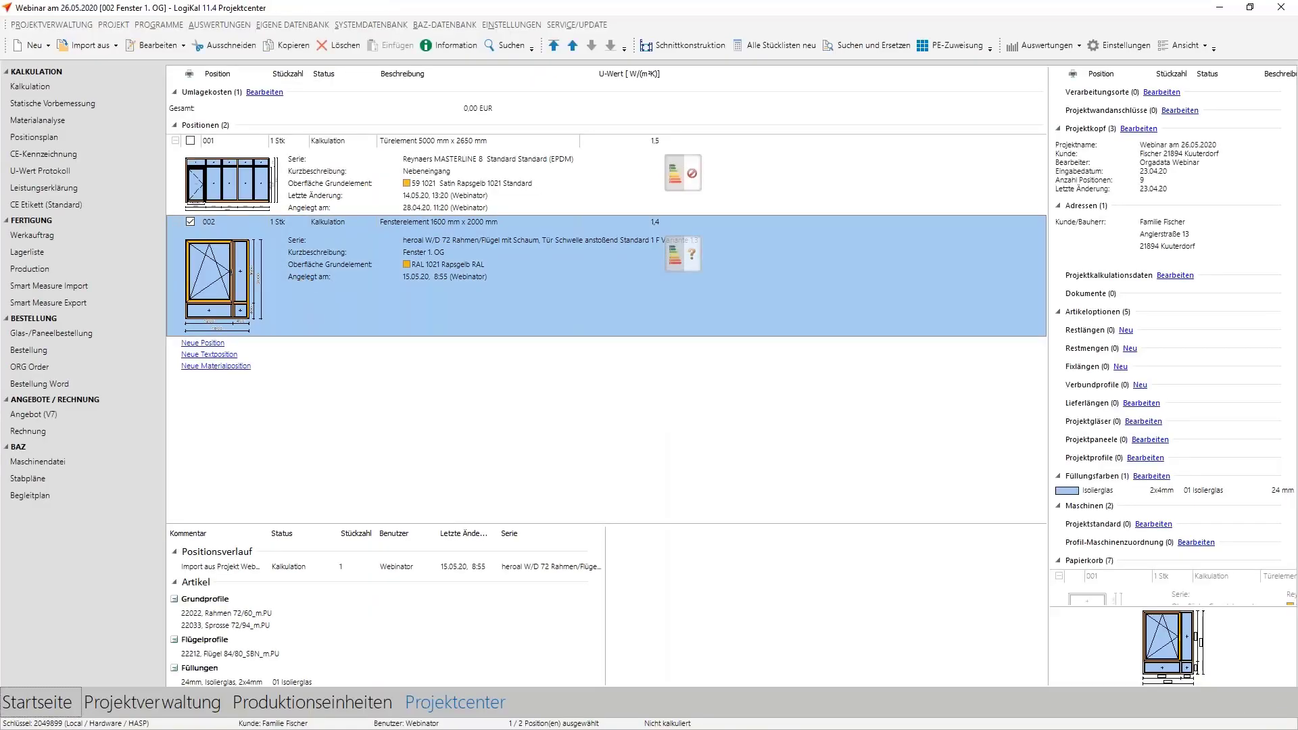
Step: Set position 002's Rahmen unten drainage to Sichtbar, A in its position properties
double_click(304, 281)
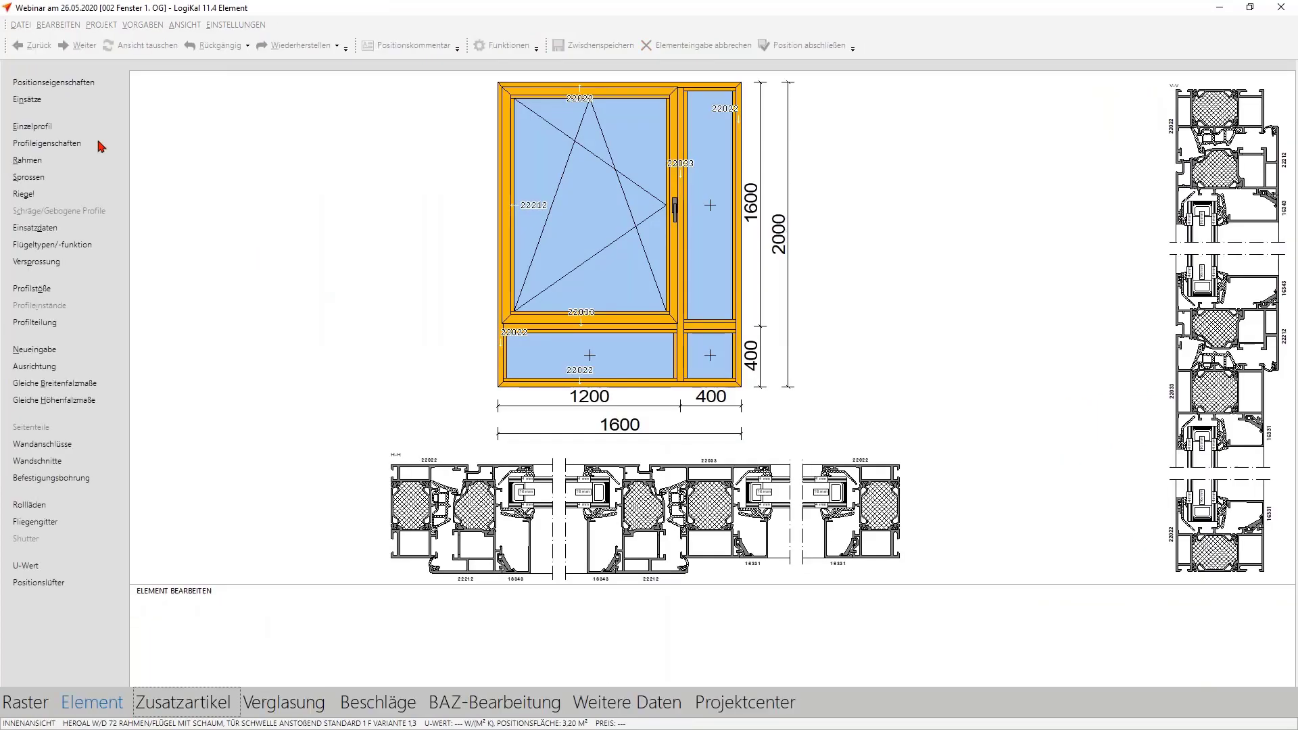
click(47, 82)
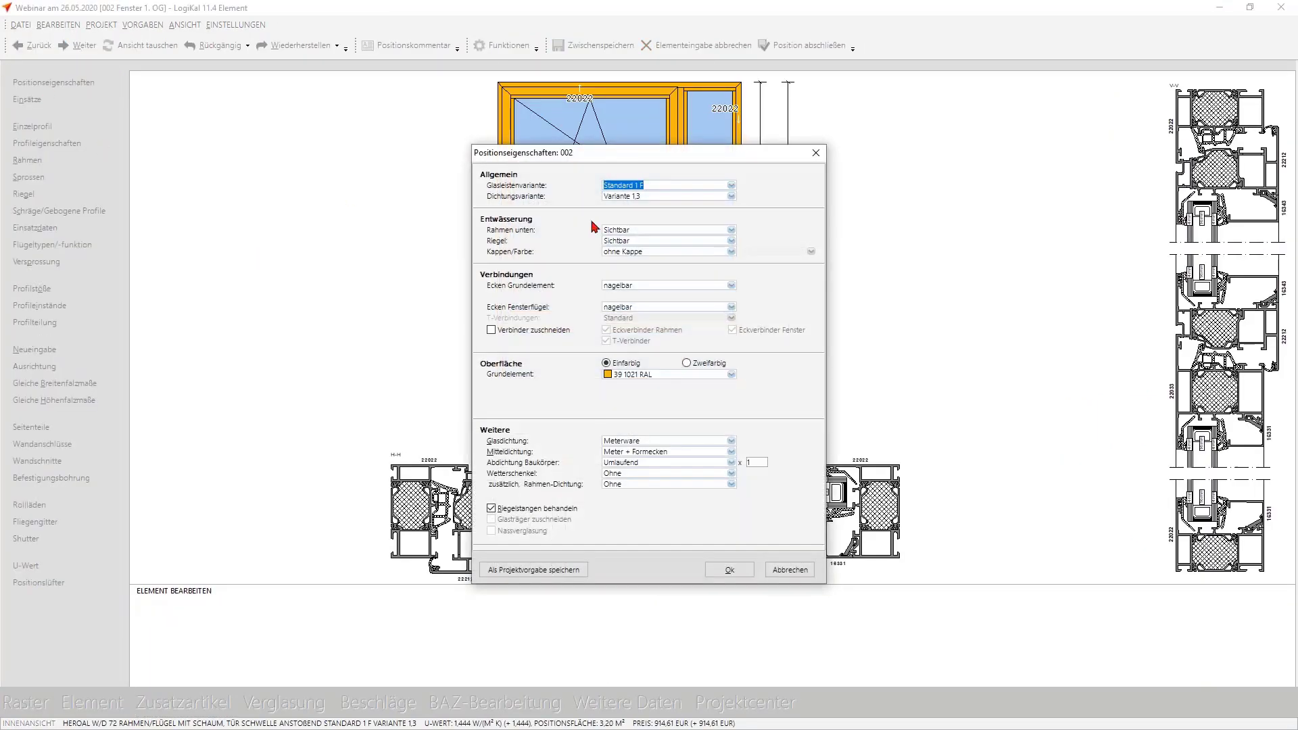
click(633, 229)
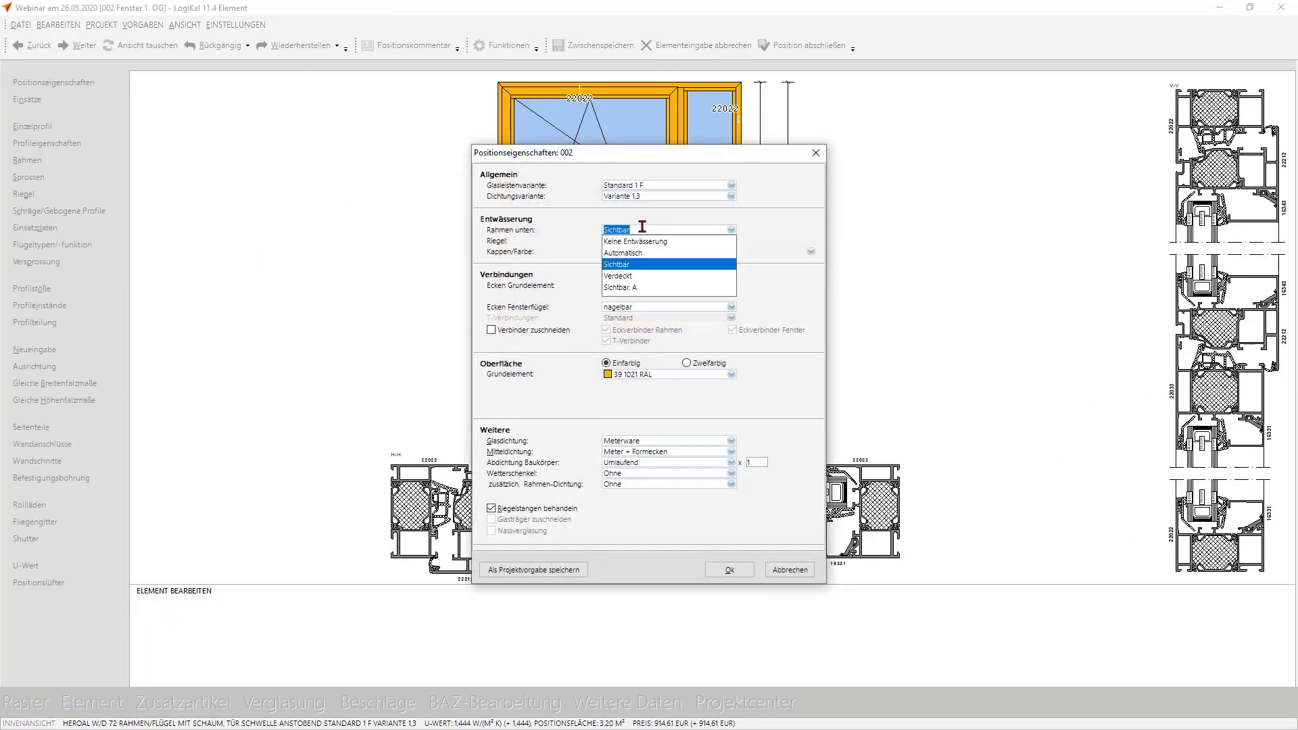
click(638, 289)
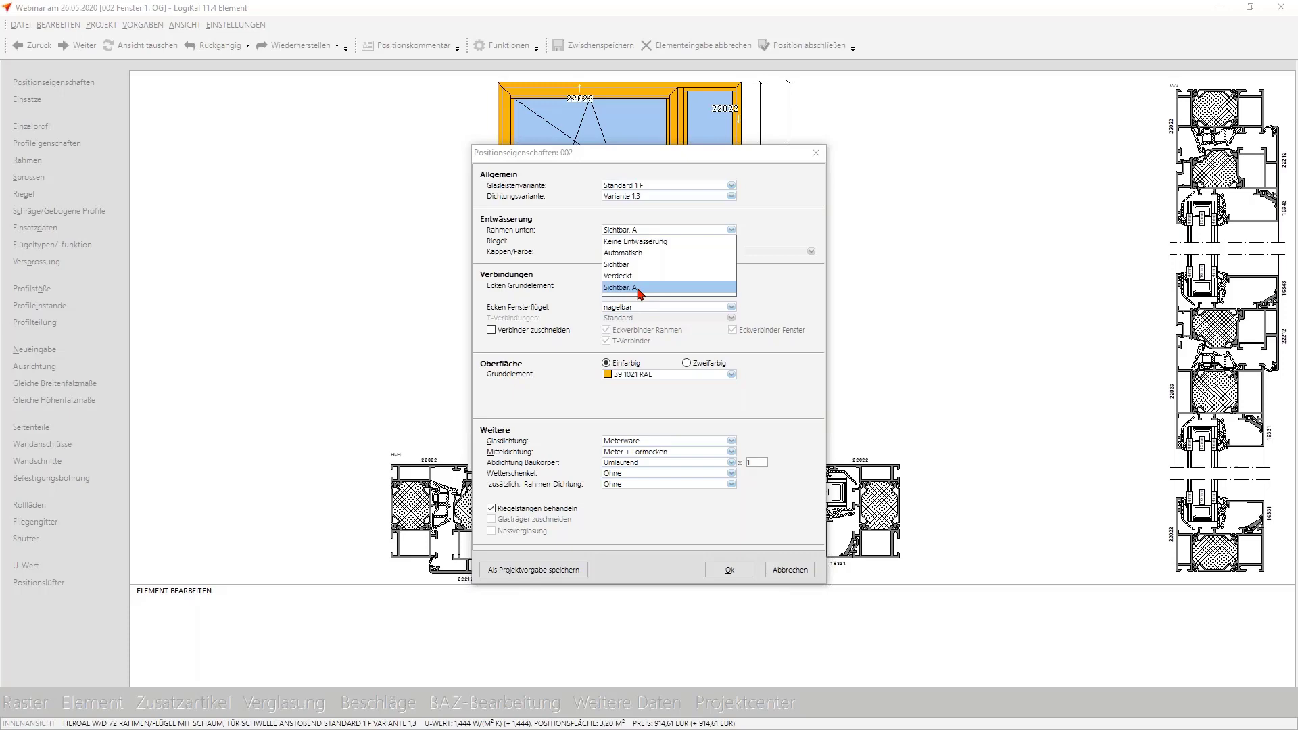
click(808, 575)
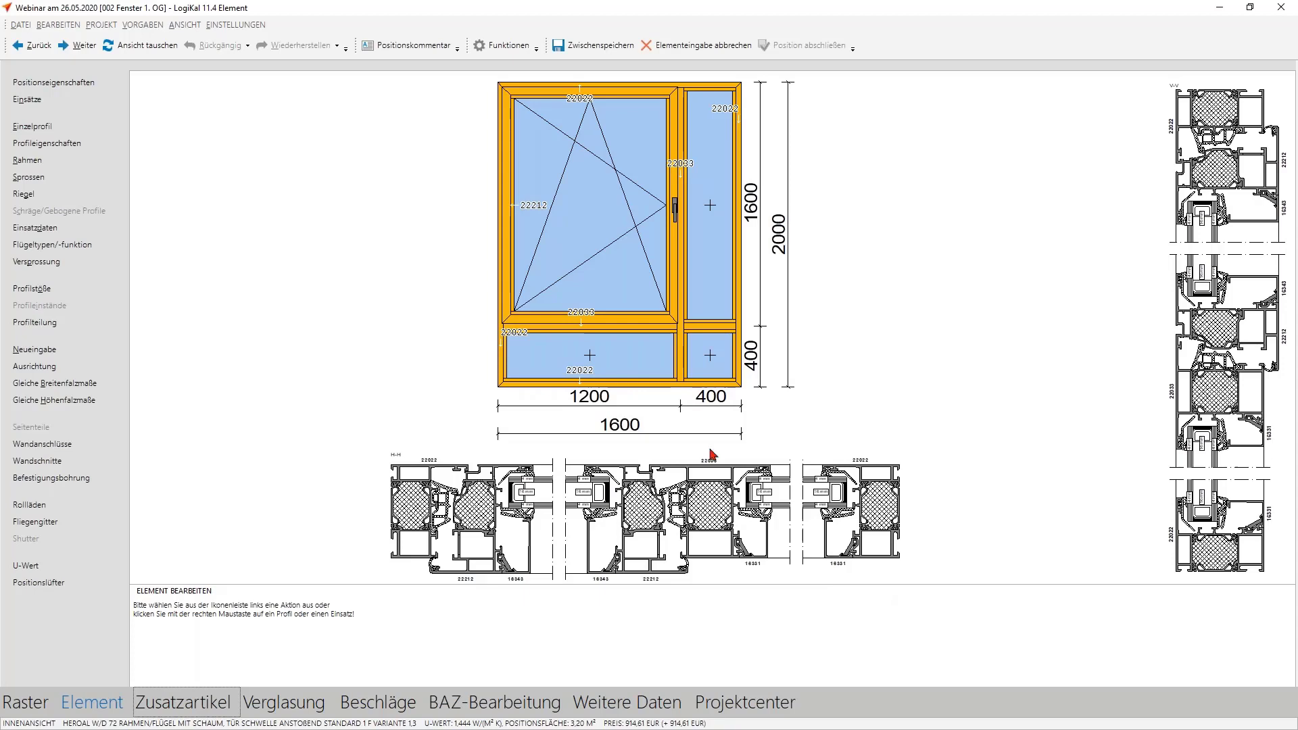
Step: Remove the transom's base-profile drainages in the BAZ view, then cancel the element entry without saving
click(523, 703)
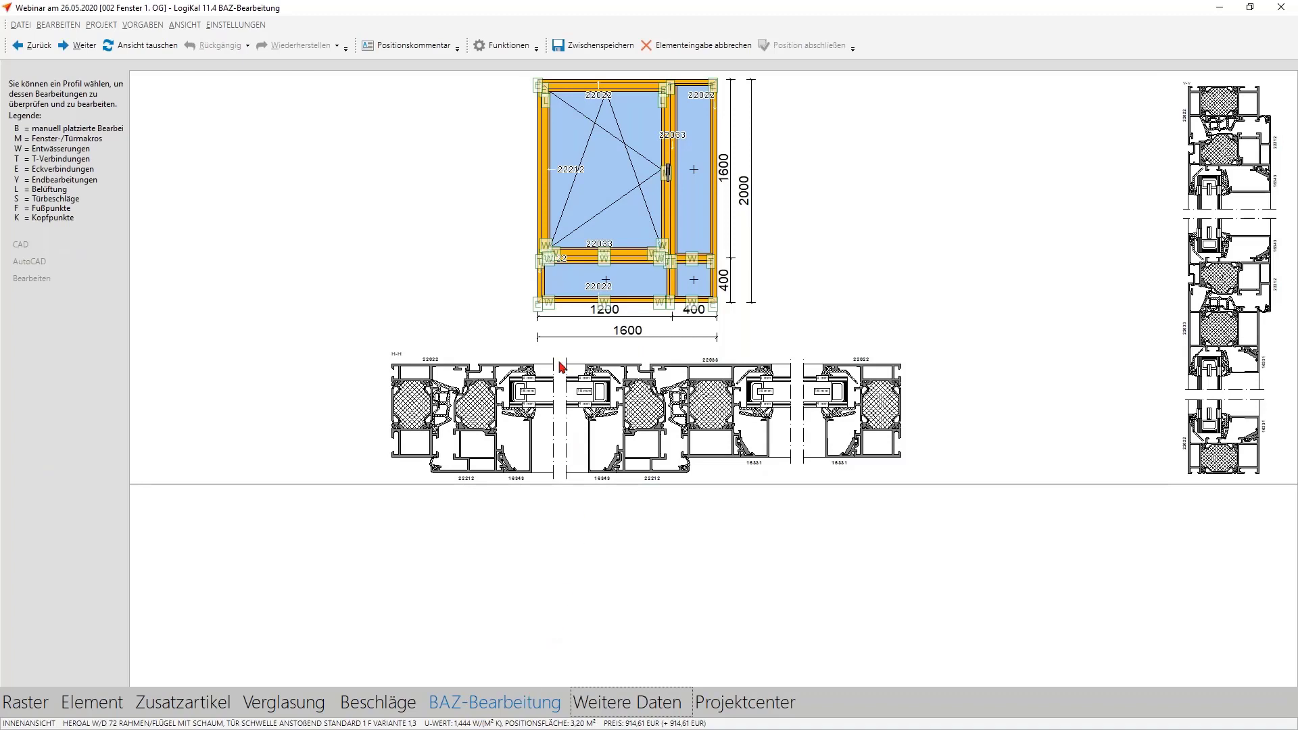
right_click(605, 261)
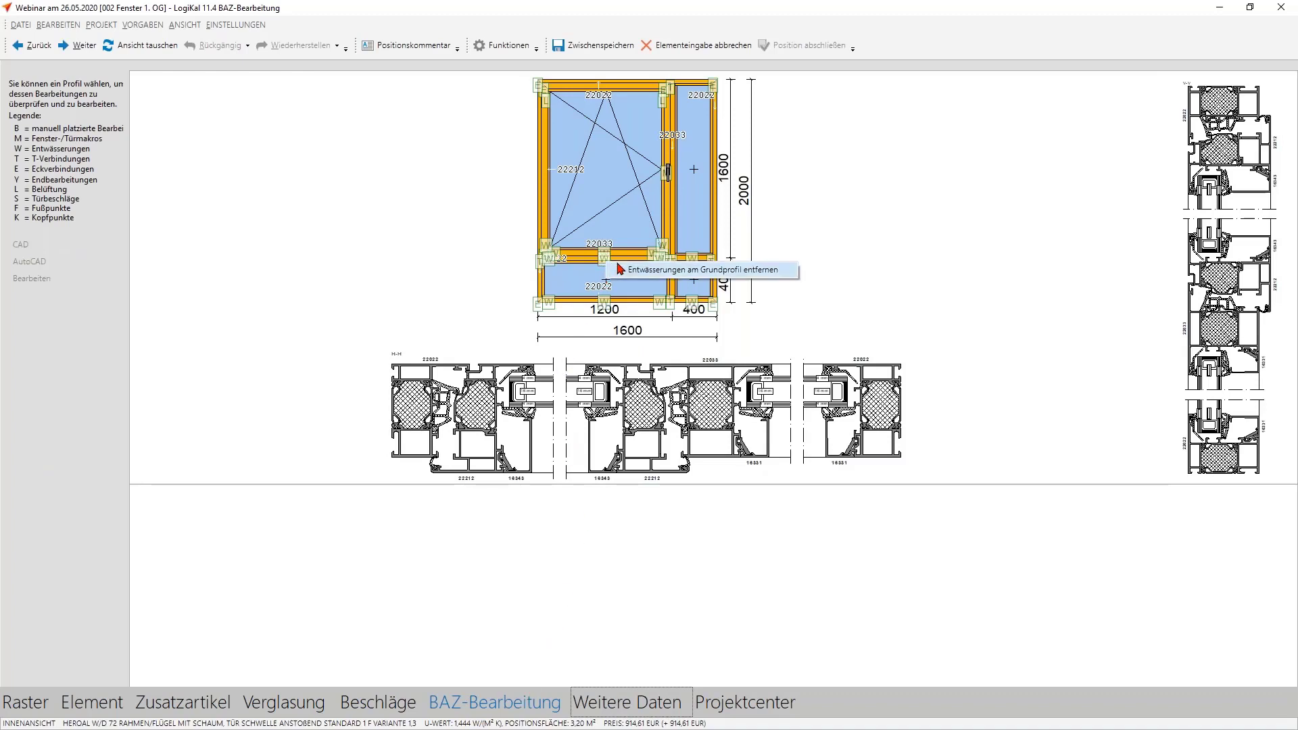
click(622, 270)
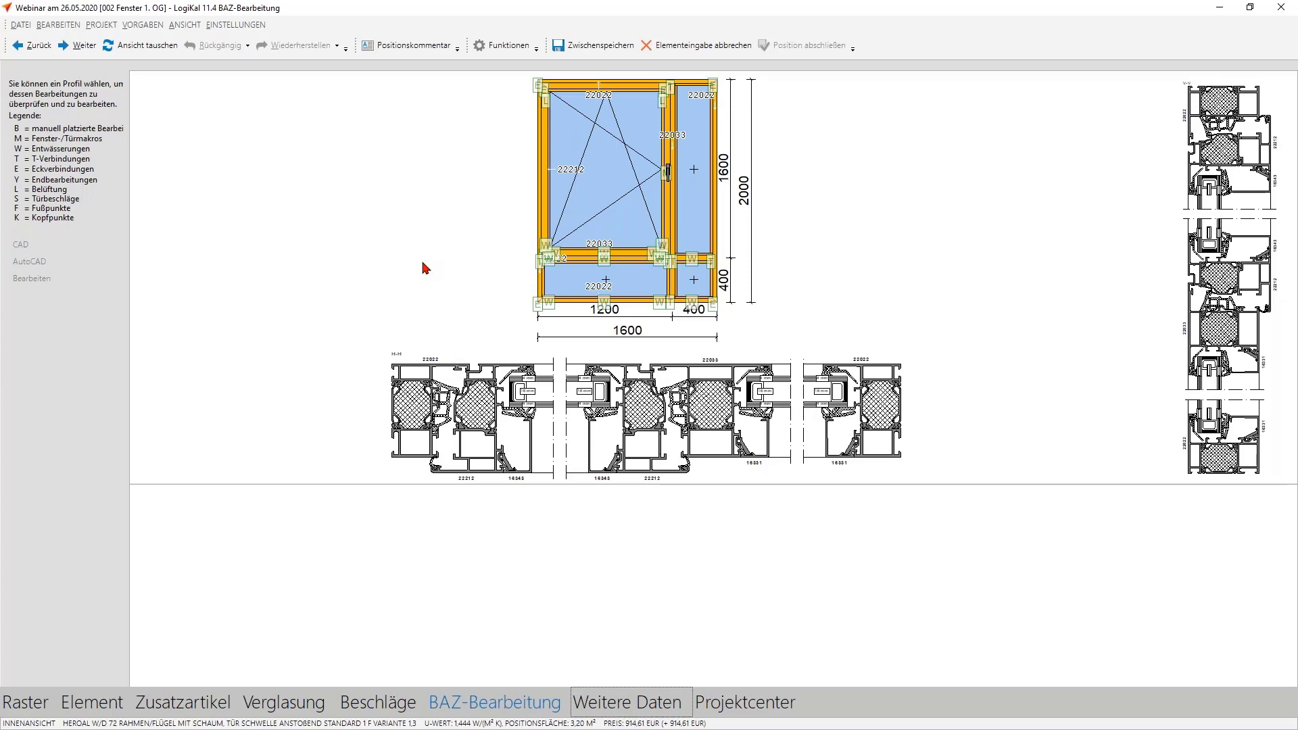
click(676, 53)
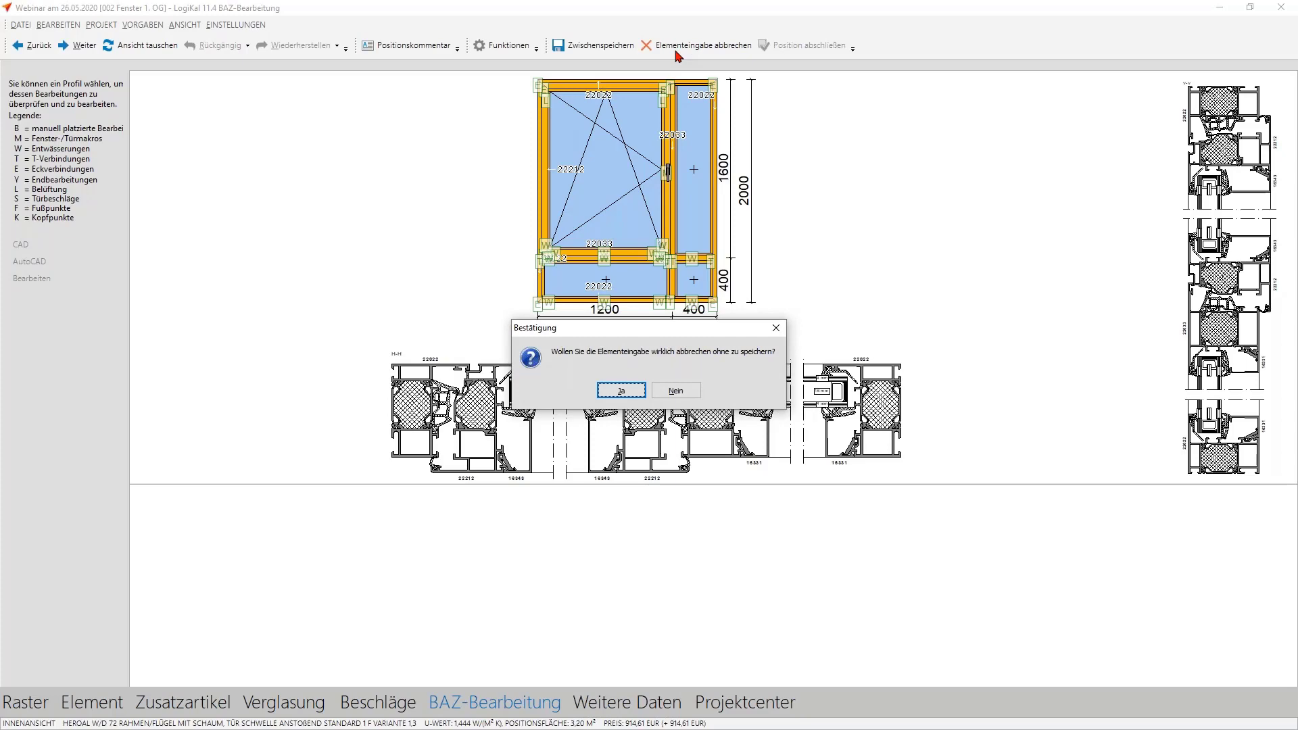
key(Return)
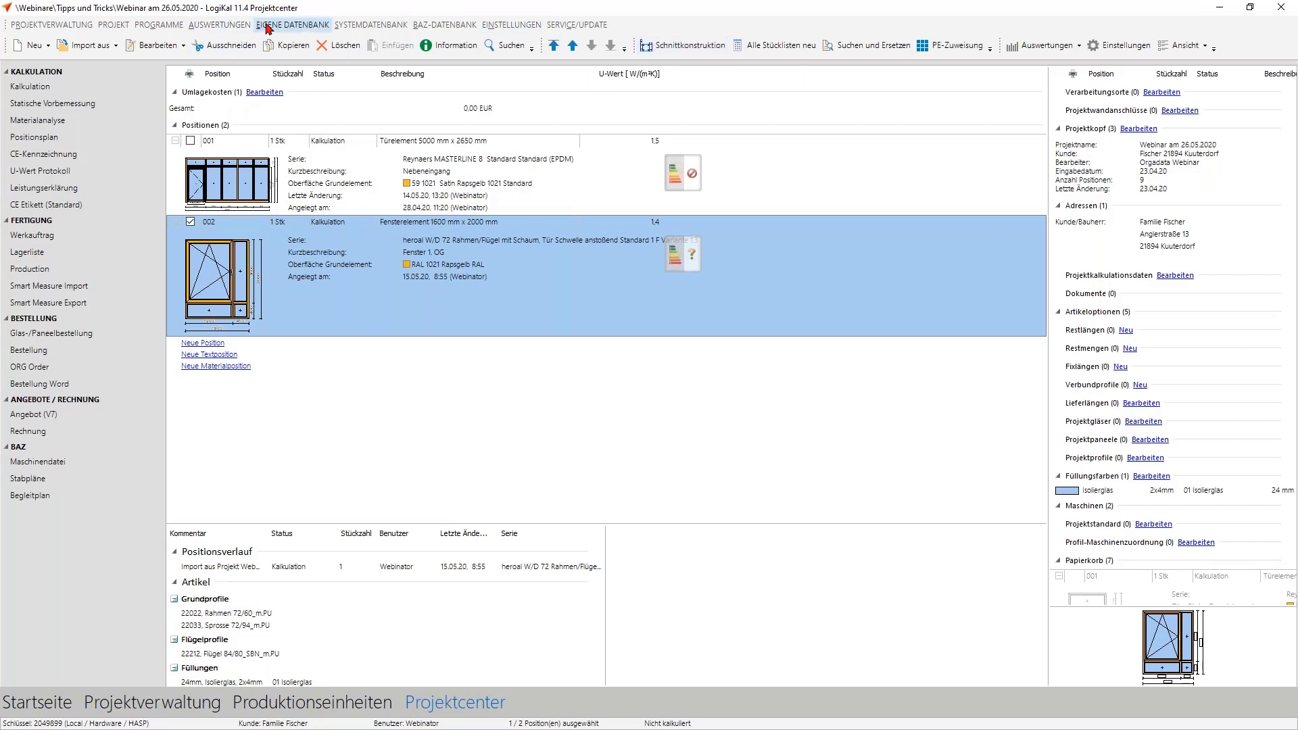
Step: Open the own series data list, filter to W/D, and open heroal W/D 72
click(292, 25)
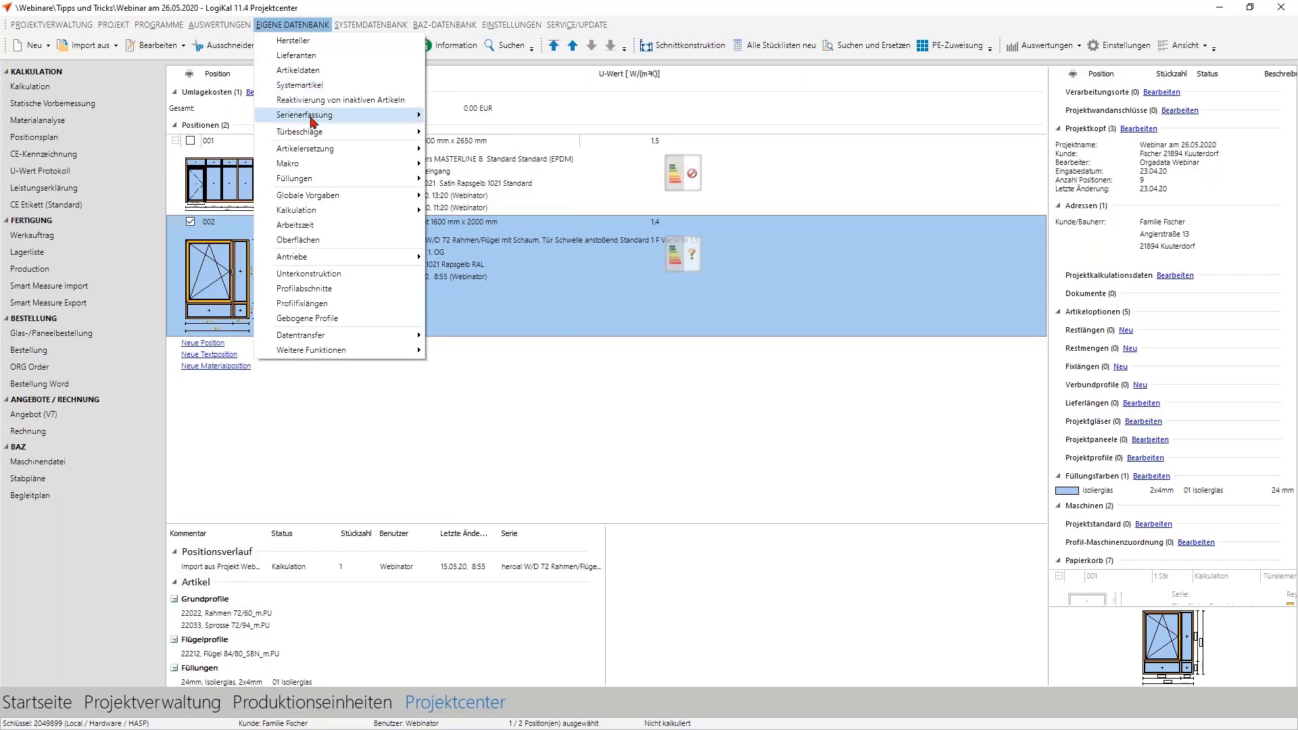
mouse_move(304, 115)
click(438, 116)
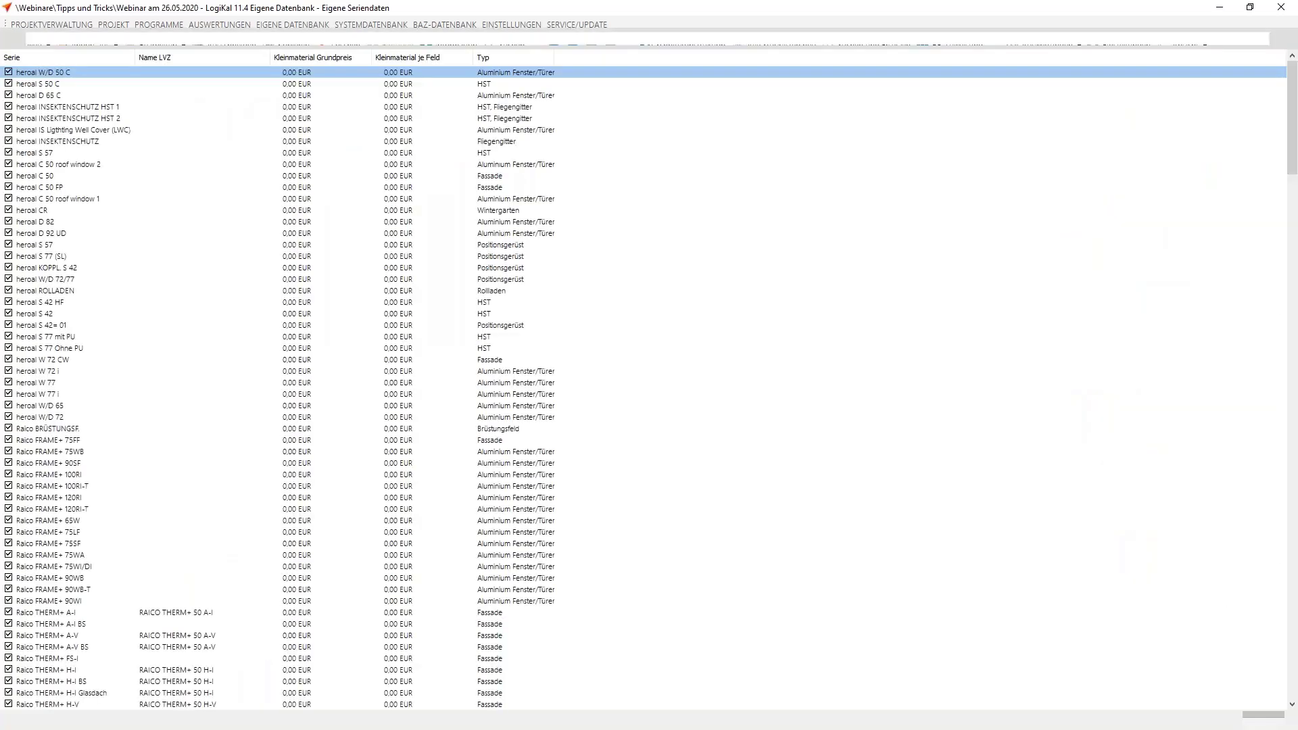
click(235, 39)
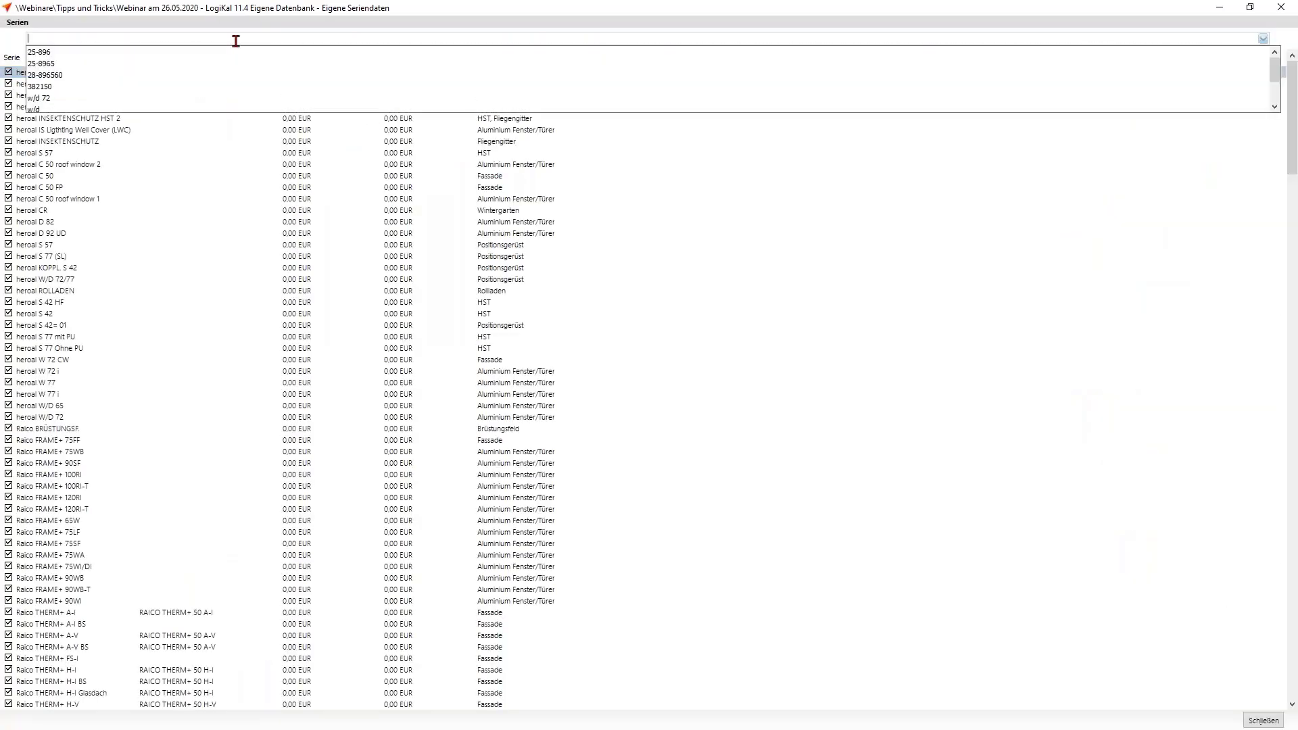
click(39, 110)
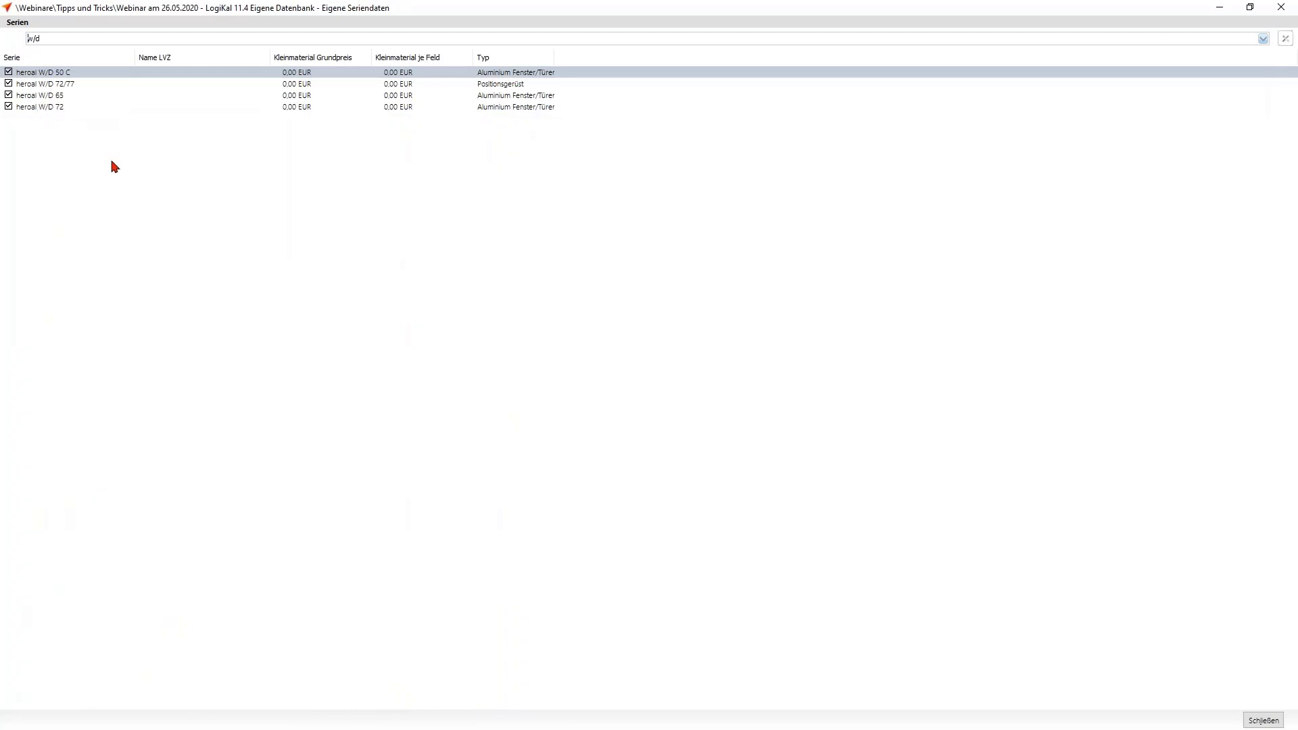
click(58, 109)
double_click(60, 110)
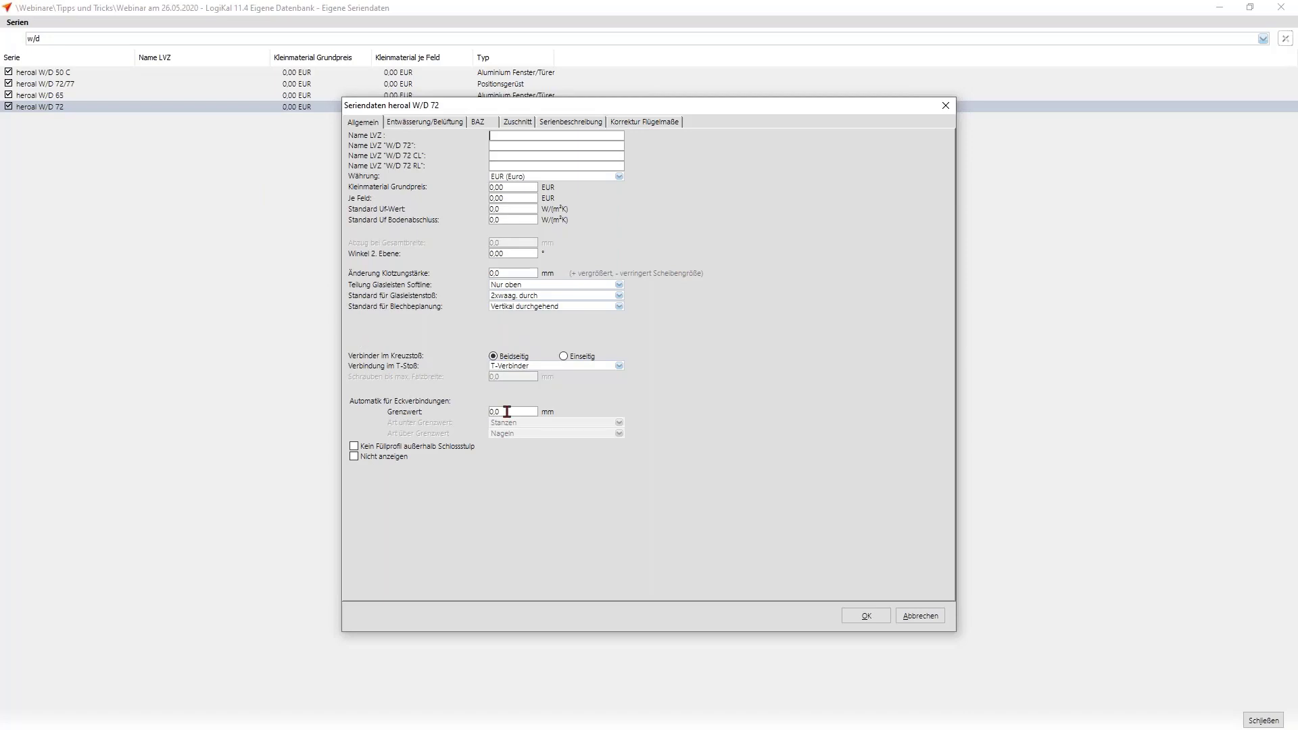
Step: Set the corner-connection automation Grenzwert to 1000 and save the series data
drag(507, 411, 491, 411)
text(1000)
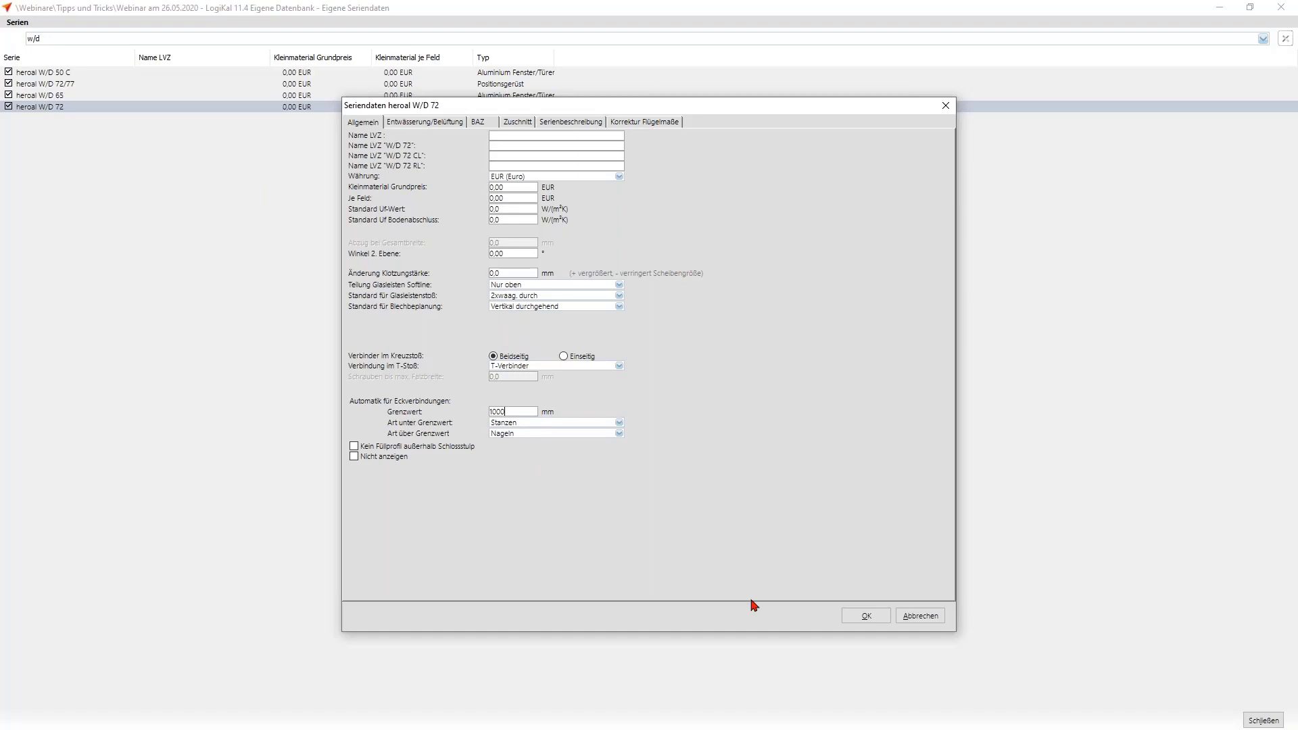
click(857, 619)
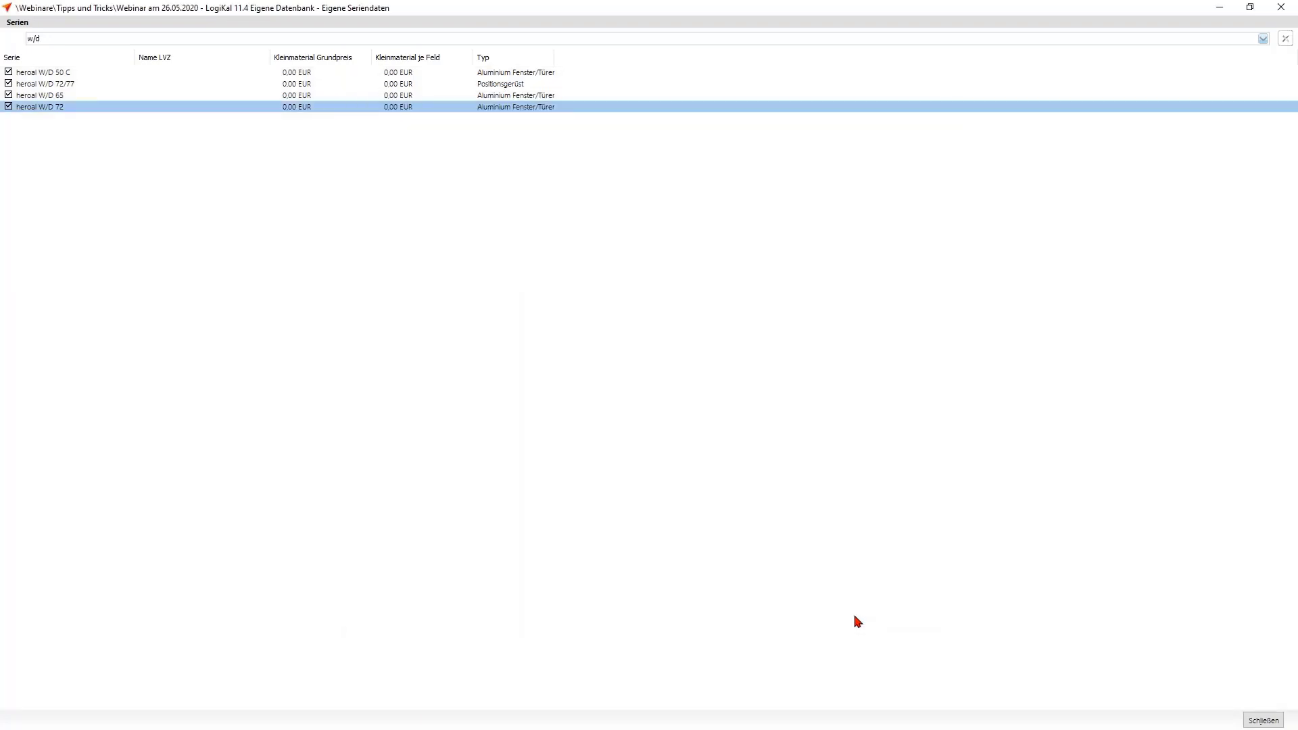
Step: Close the series data list and open window position 002 in the element editor
click(1263, 720)
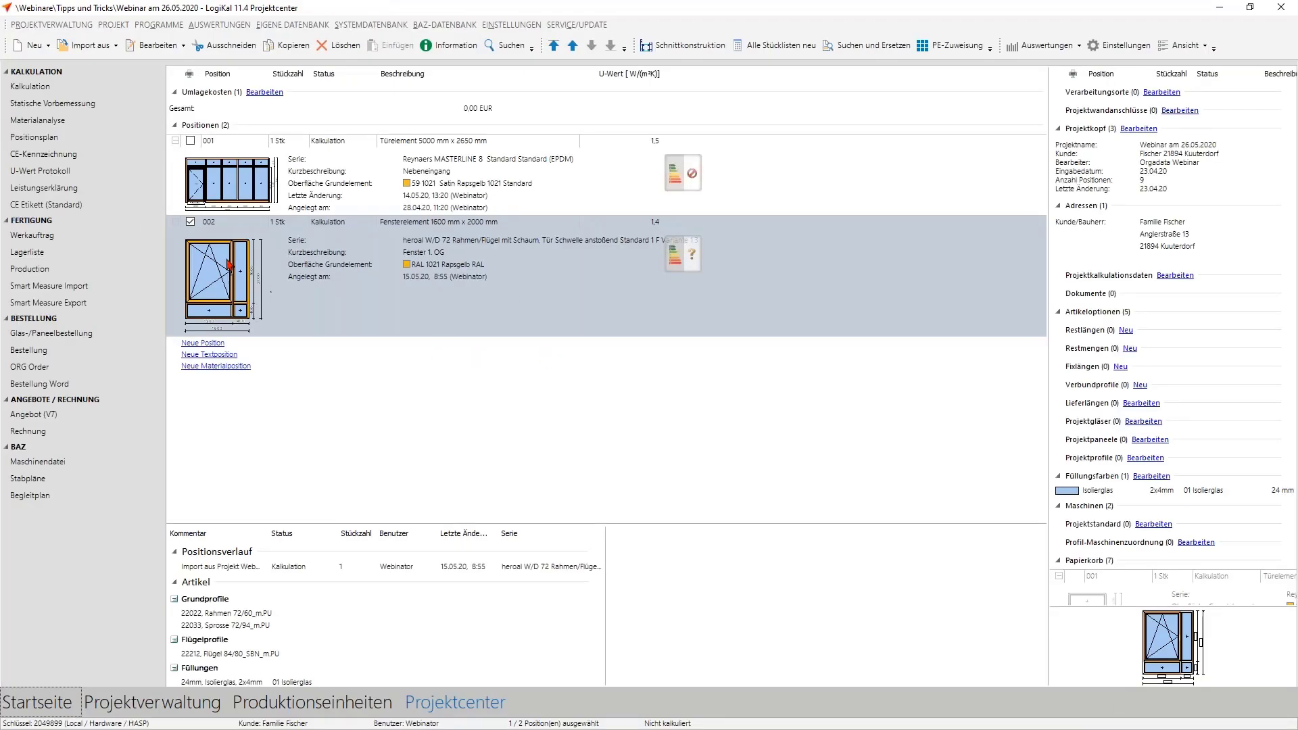
click(276, 280)
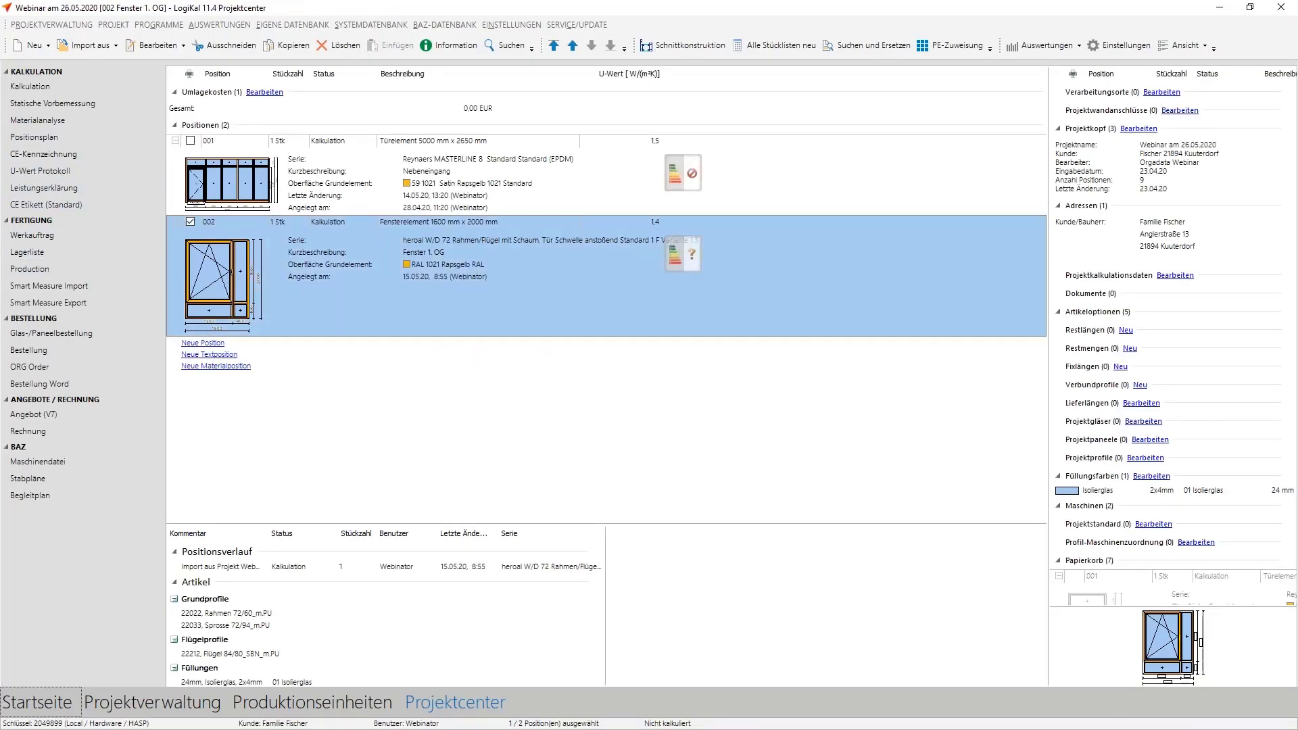
double_click(276, 279)
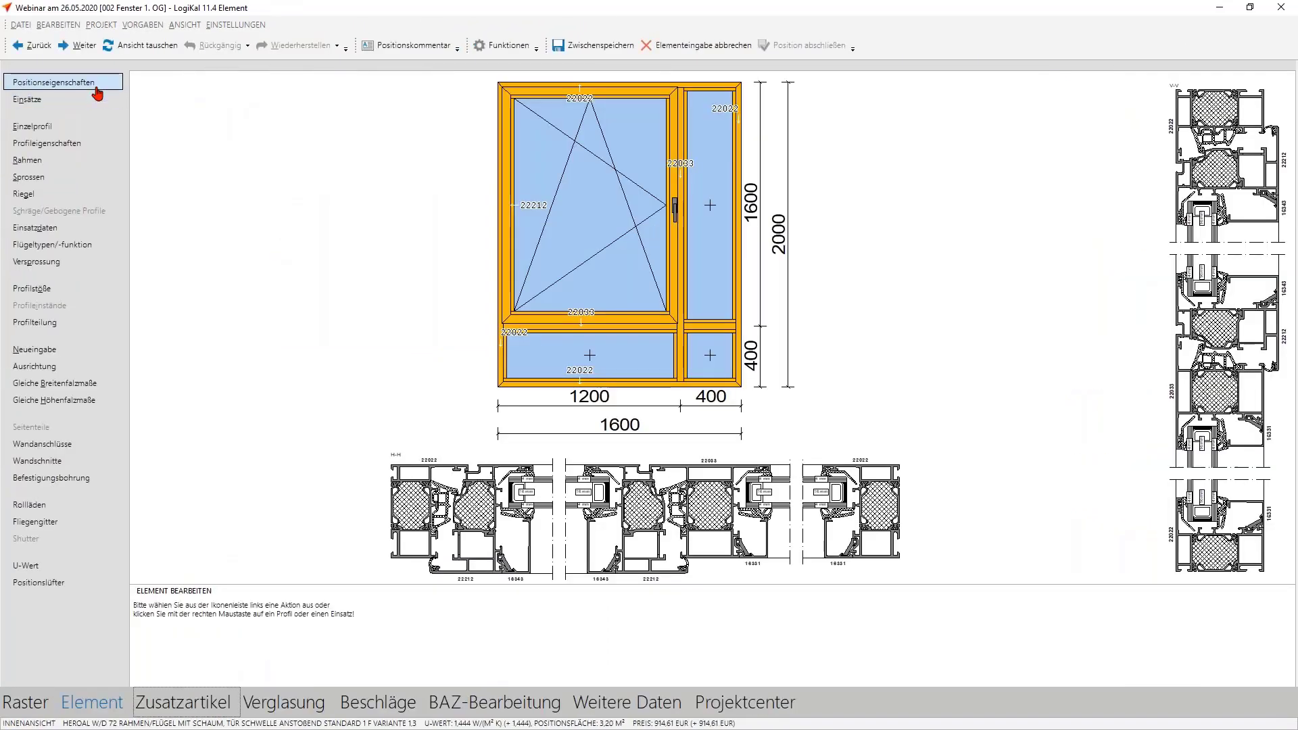
Step: Try Automatisch base-element corners in position 002's properties, then cancel so nothing changes
click(94, 82)
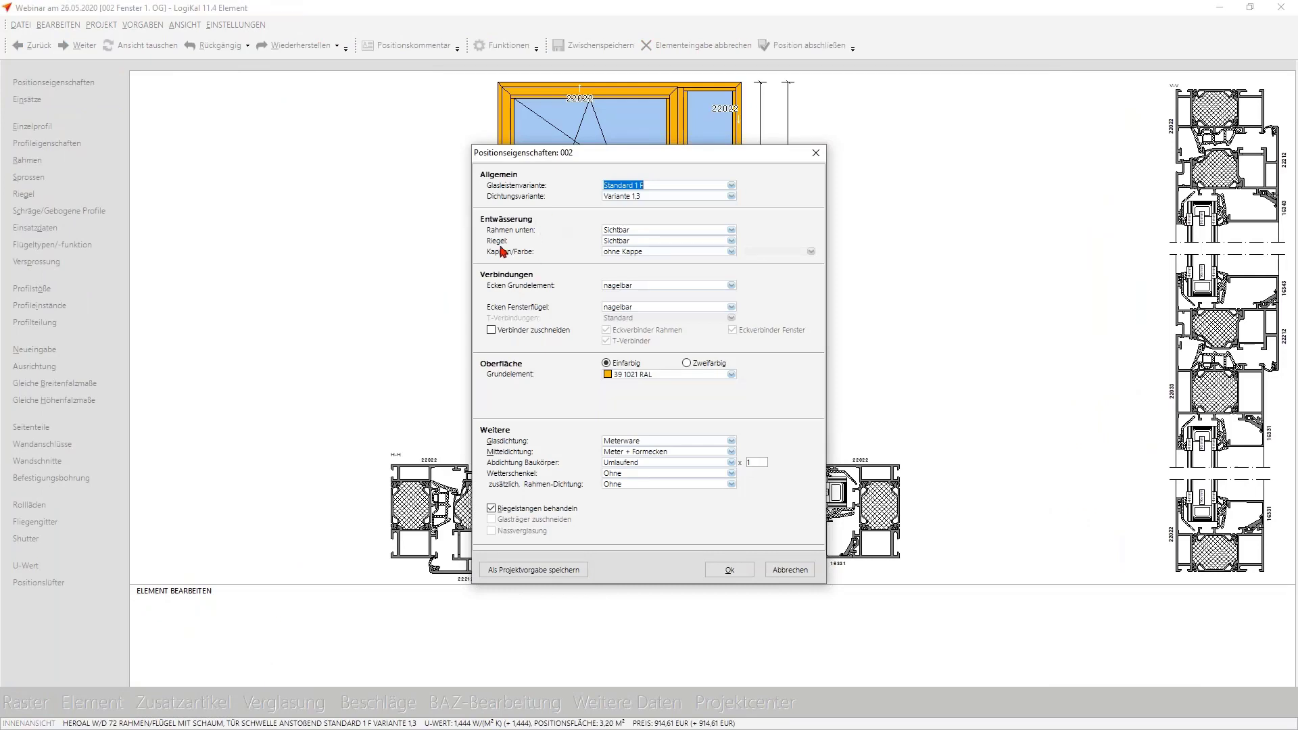
click(653, 286)
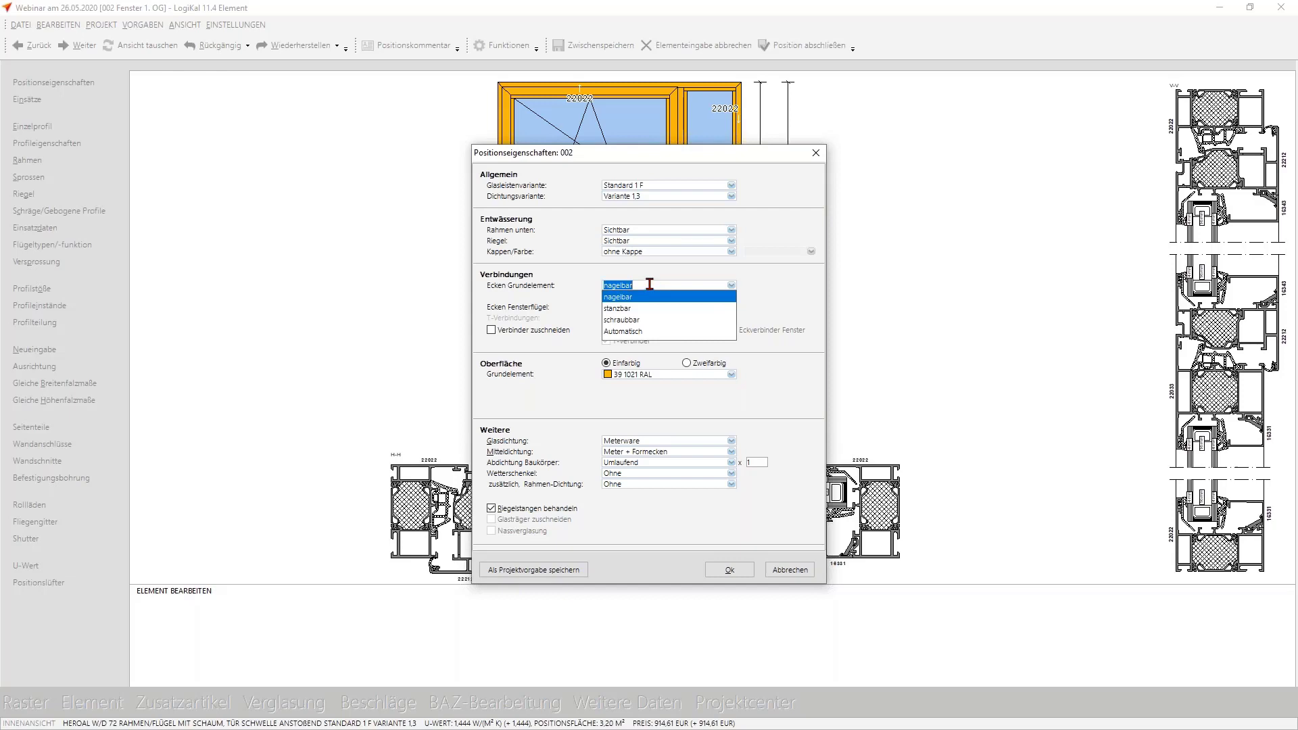
click(625, 333)
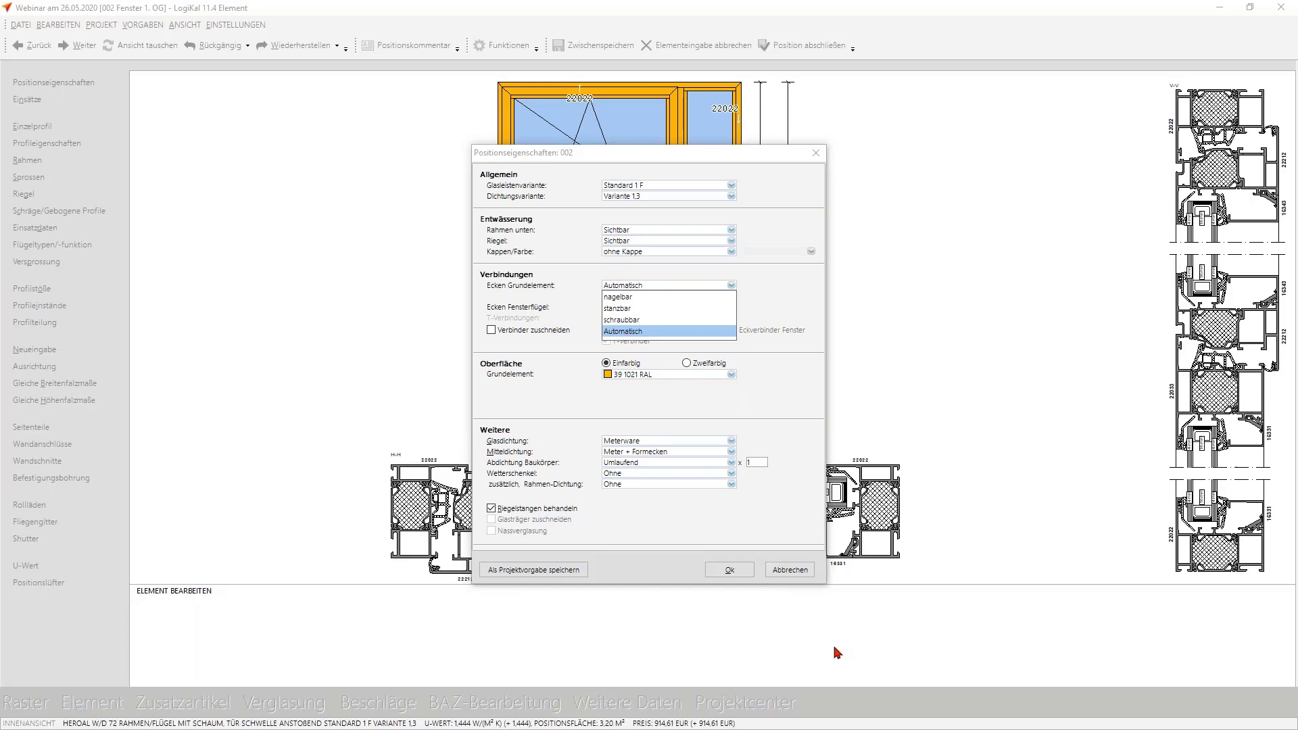
click(807, 570)
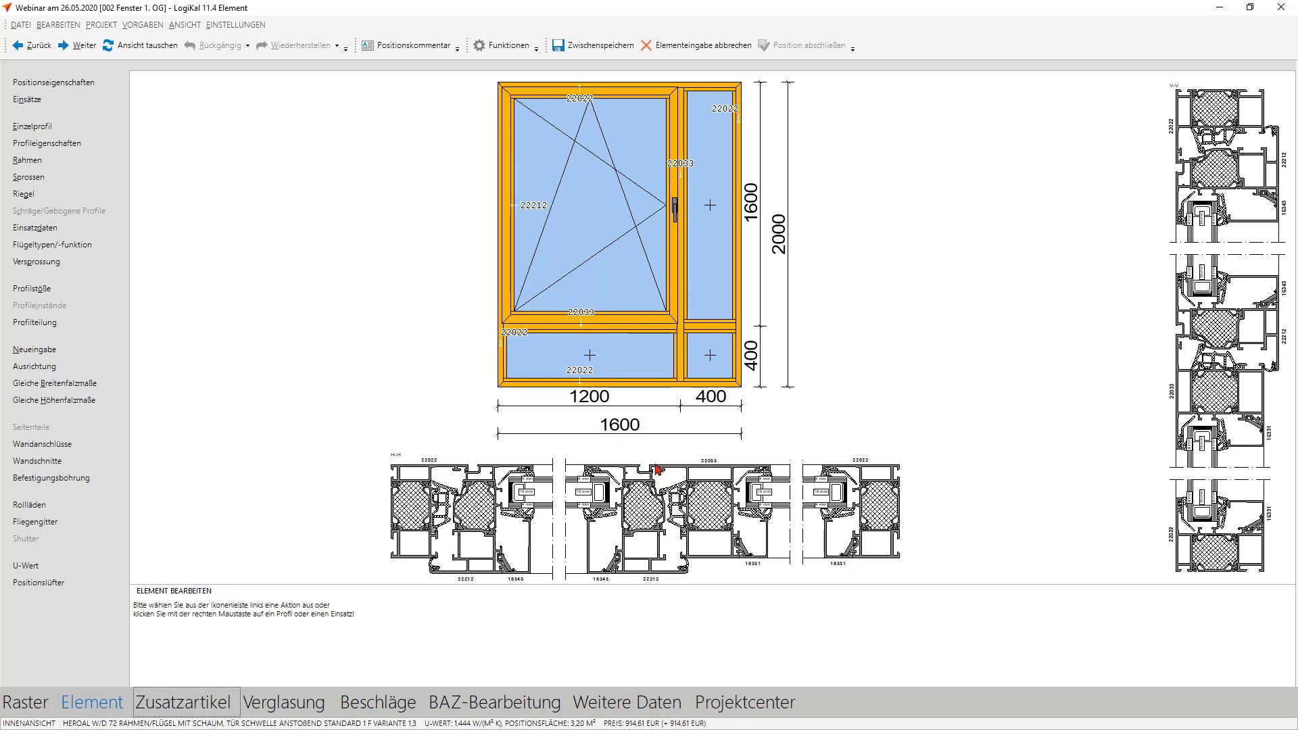
Step: Open the BAZ machining groups of left frame profile 22022
click(517, 703)
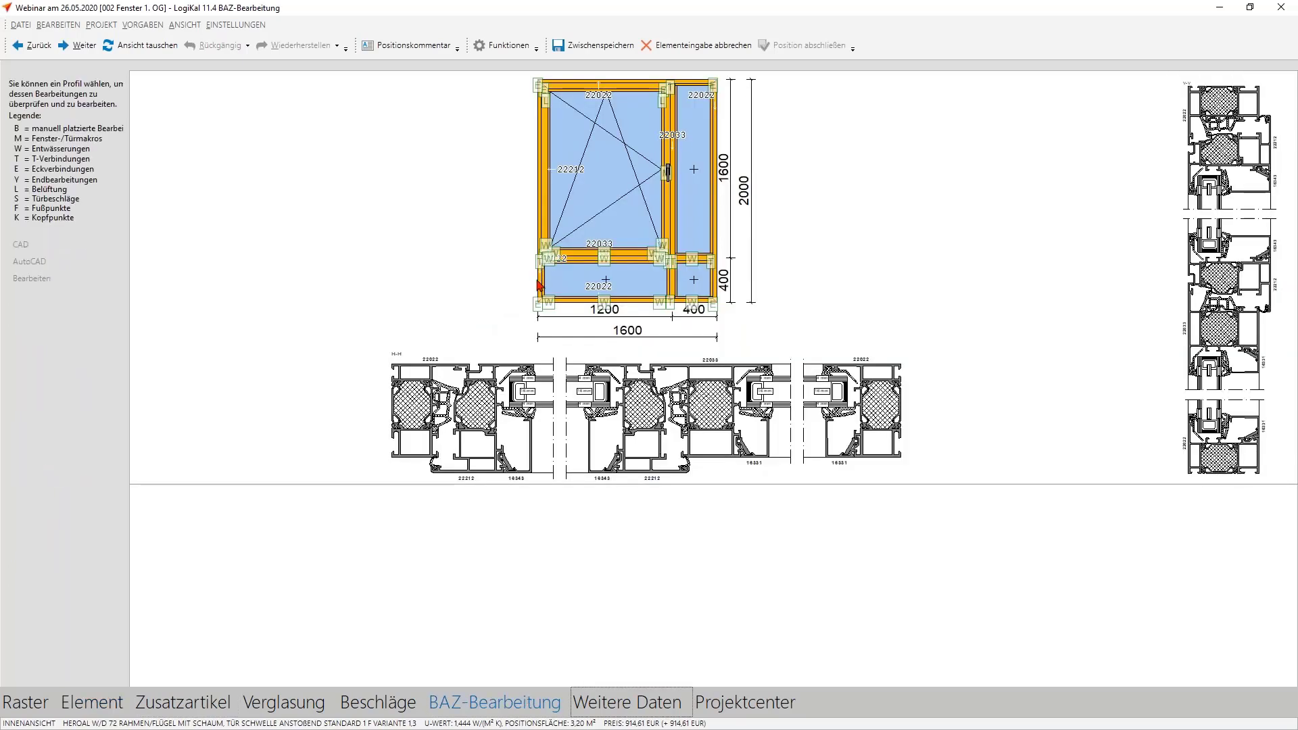
click(539, 284)
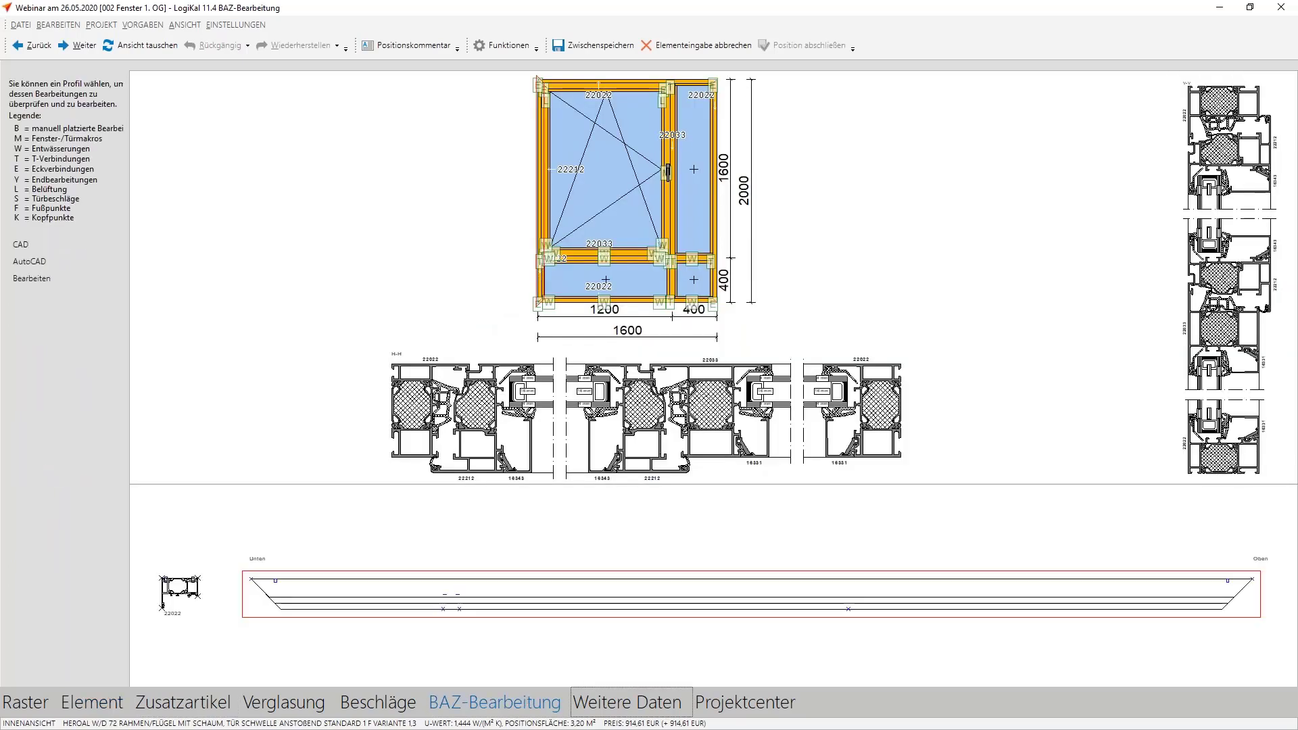
double_click(446, 593)
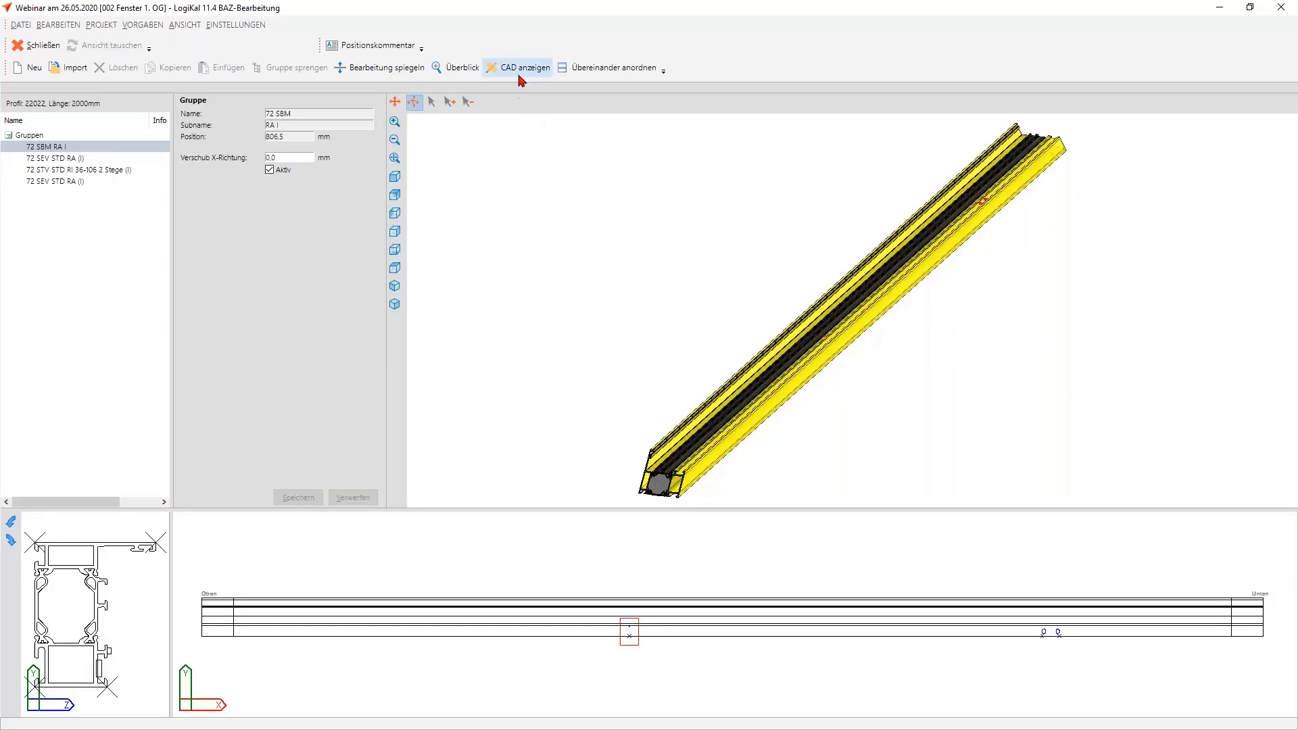
Step: Inspect profile 22022's machining as a CAD drawing, then close the machining editor
click(520, 69)
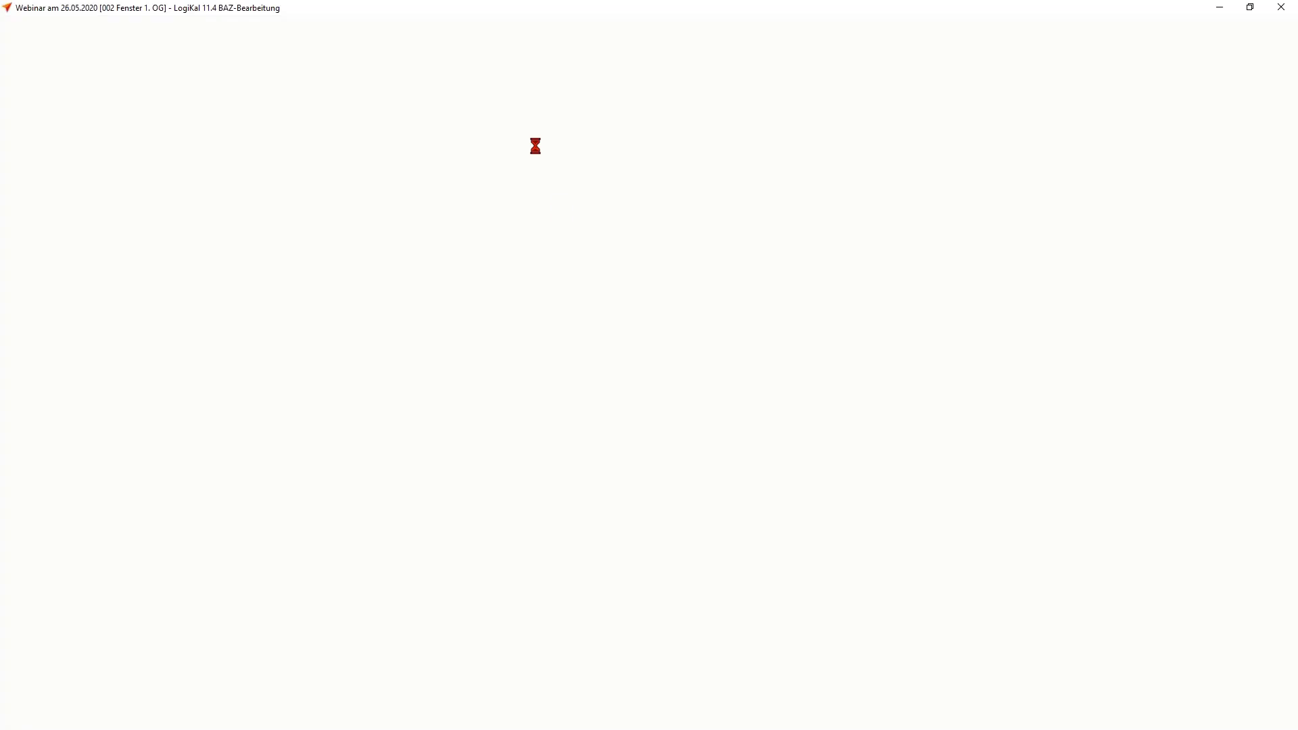
scroll(282, 367, up, 3)
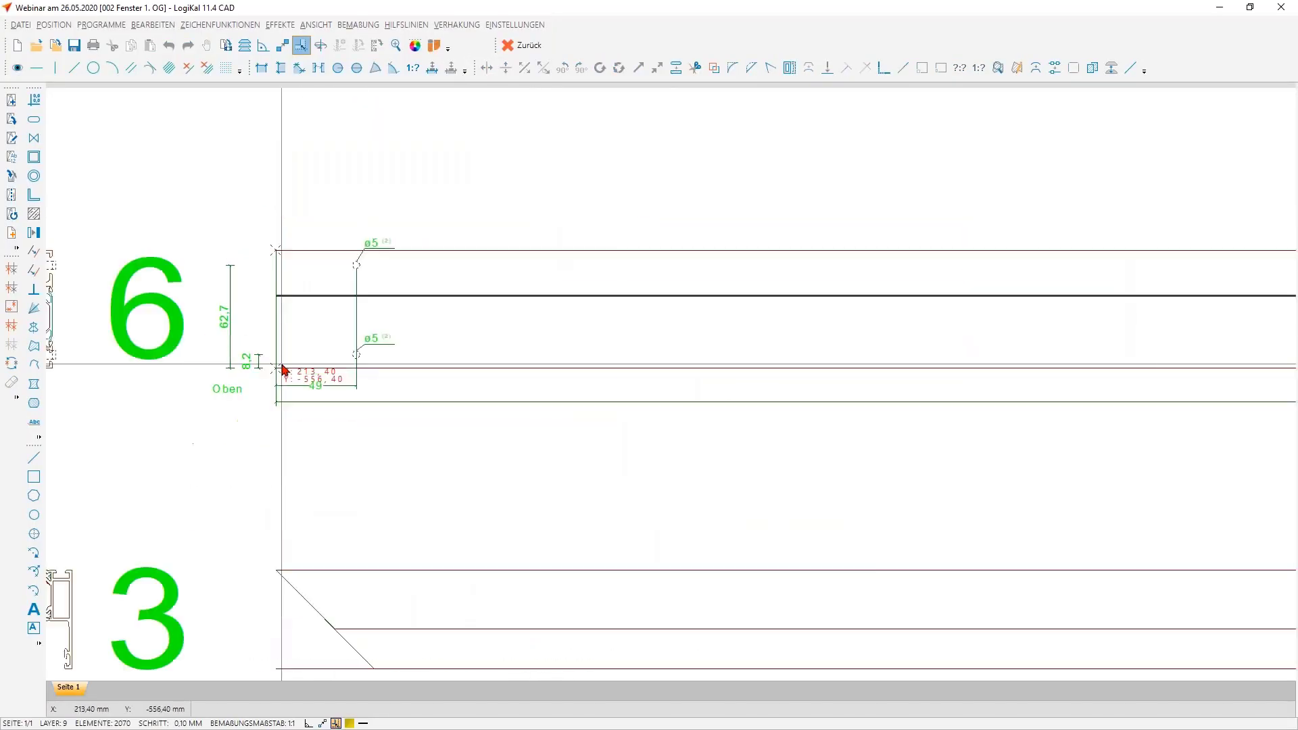
scroll(282, 368, up, 2)
click(391, 348)
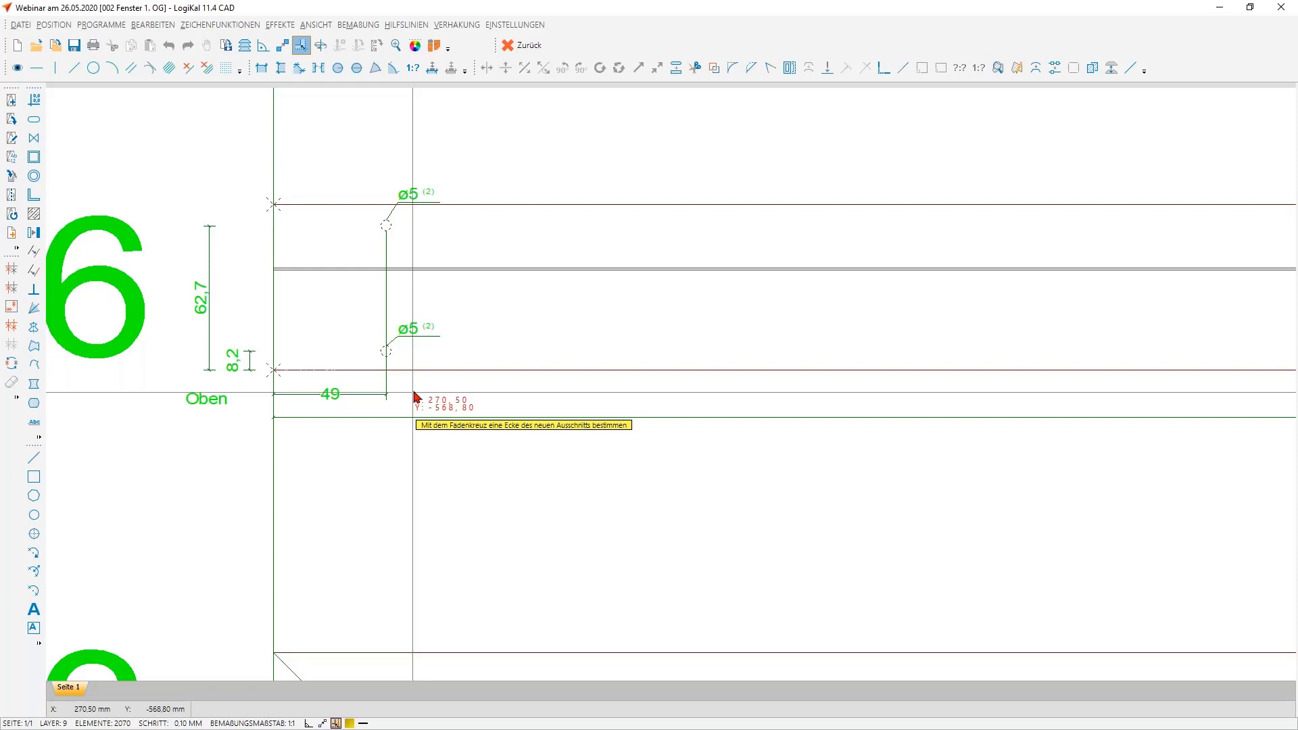
click(522, 44)
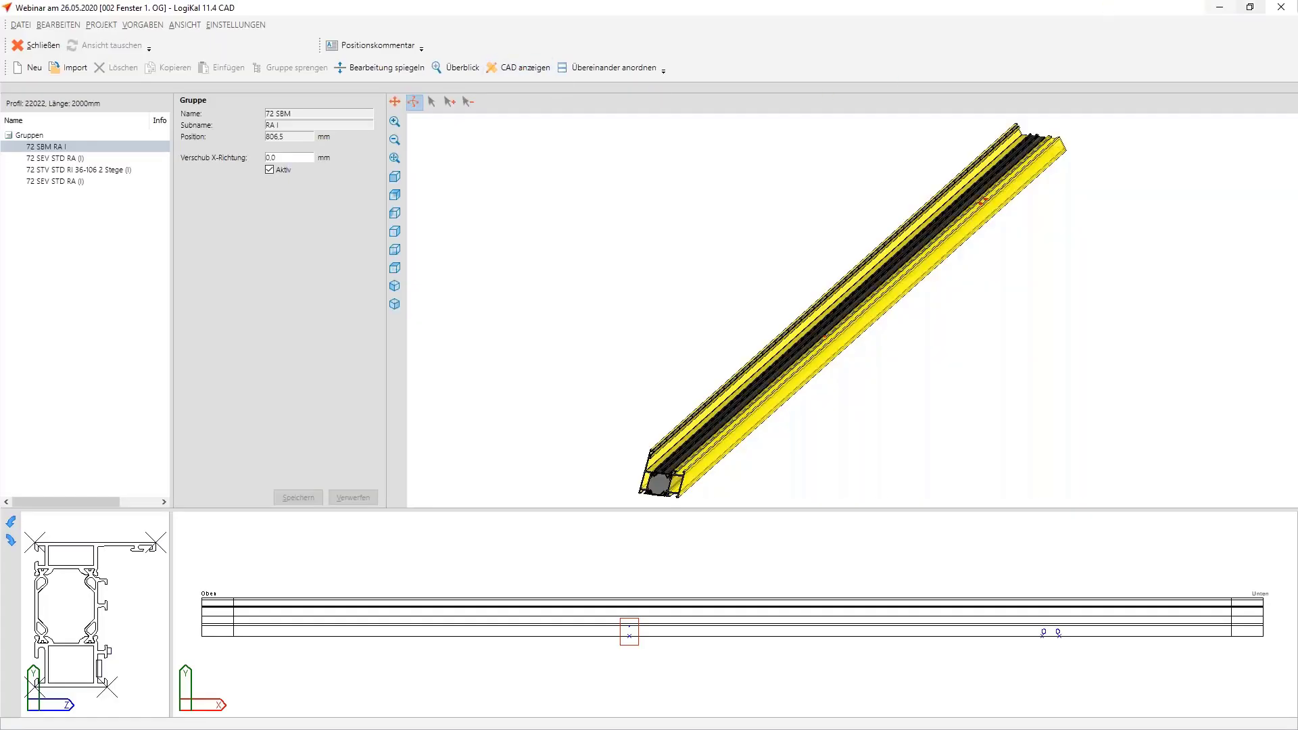
click(1281, 7)
Step: Abandon position 002's element input without saving and open the own series data list
click(703, 44)
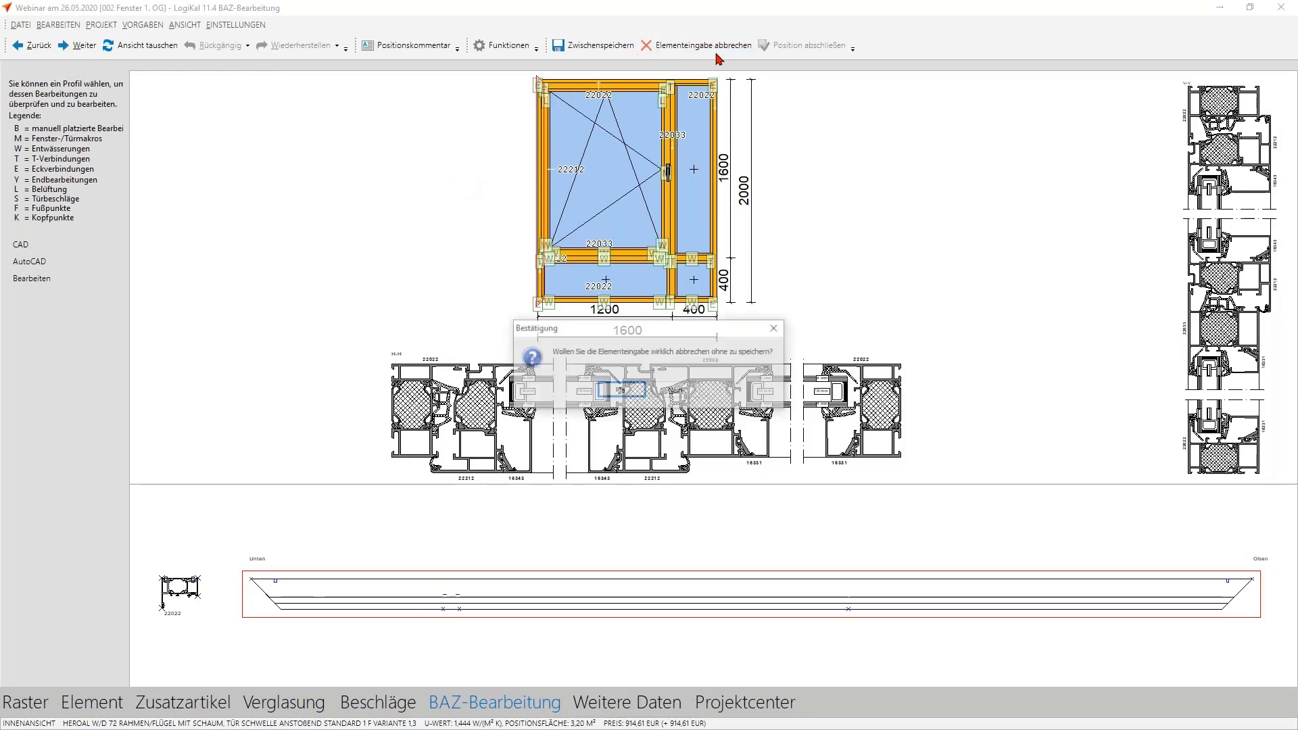
key(Return)
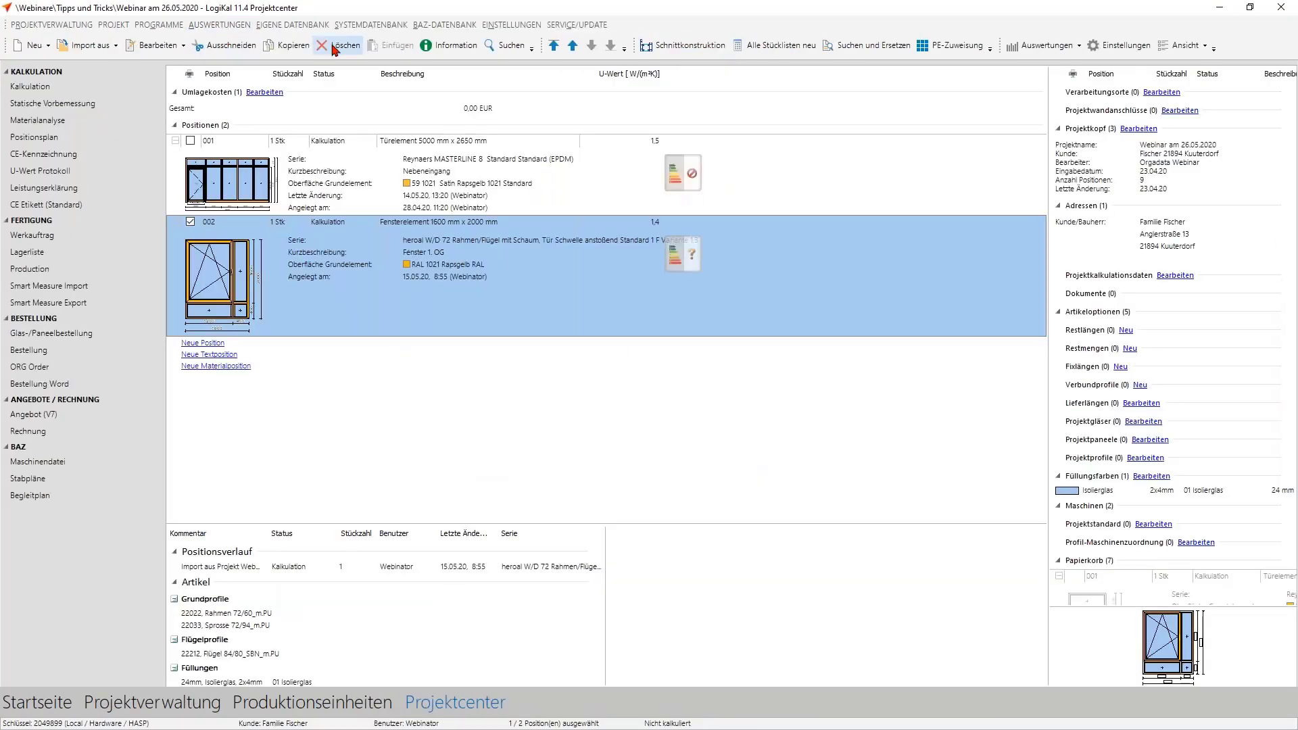
click(292, 24)
mouse_move(304, 115)
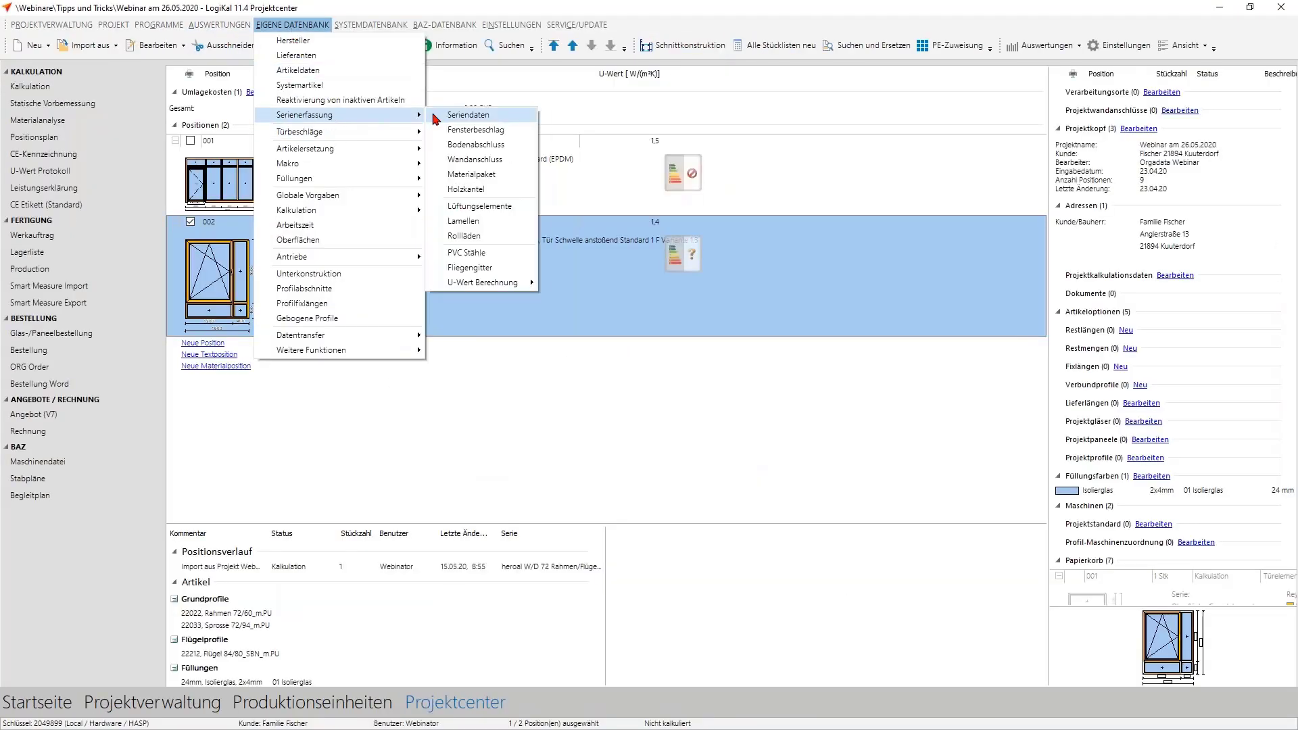
click(447, 112)
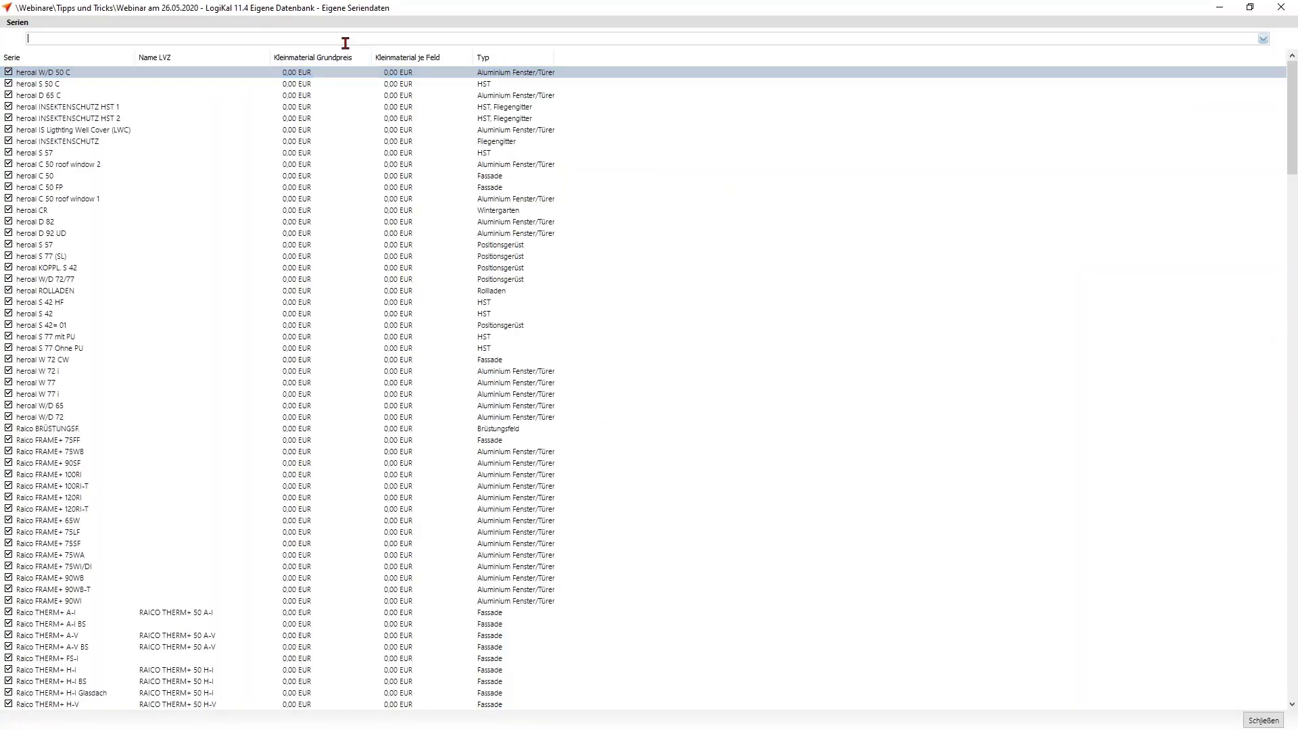
Step: Set heroal W/D 72's BAZ Eckwinkel preload to 0,2 mm, save, and close the series list
click(345, 40)
click(58, 100)
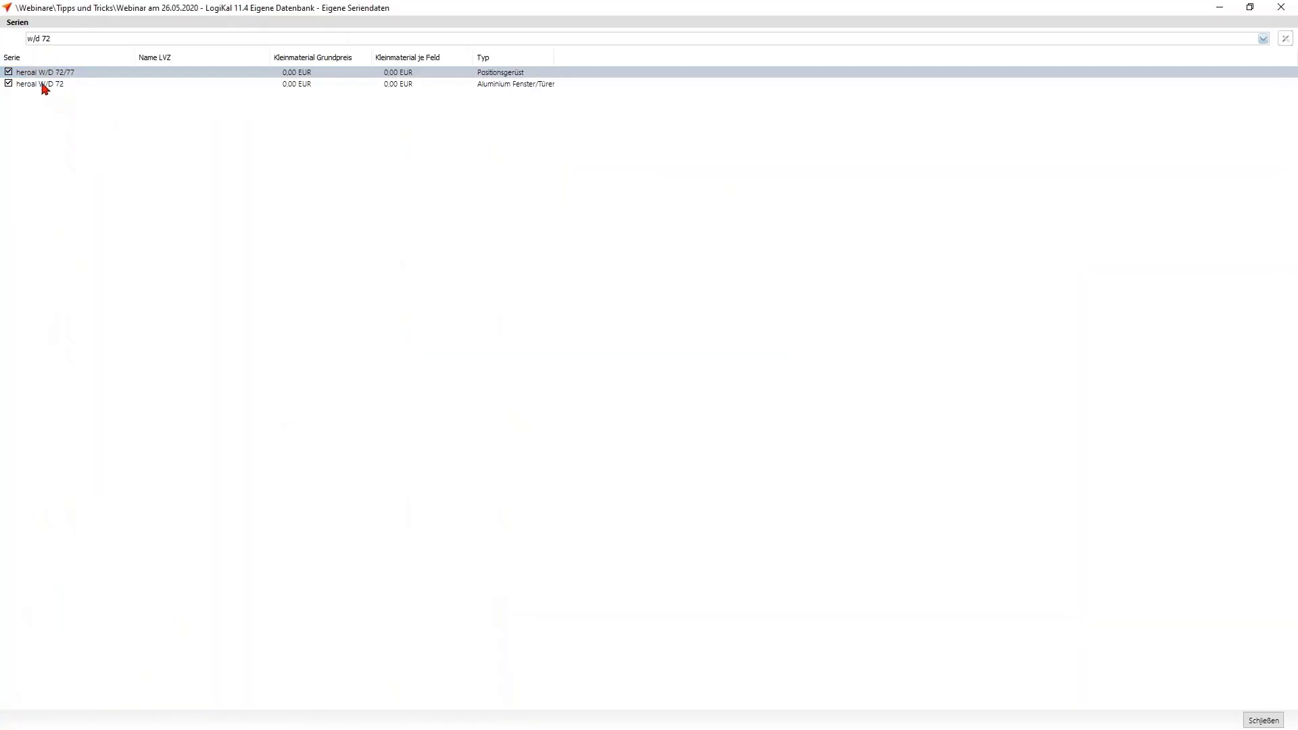
double_click(40, 83)
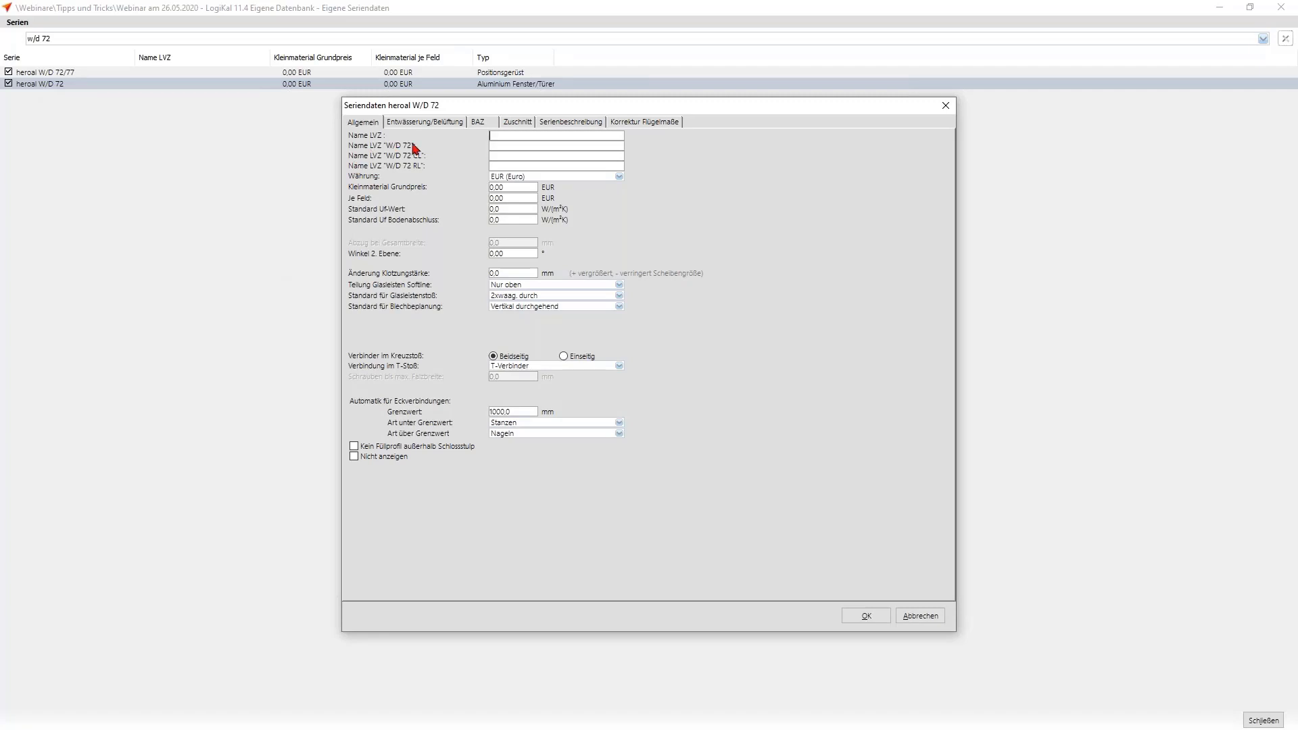
click(485, 128)
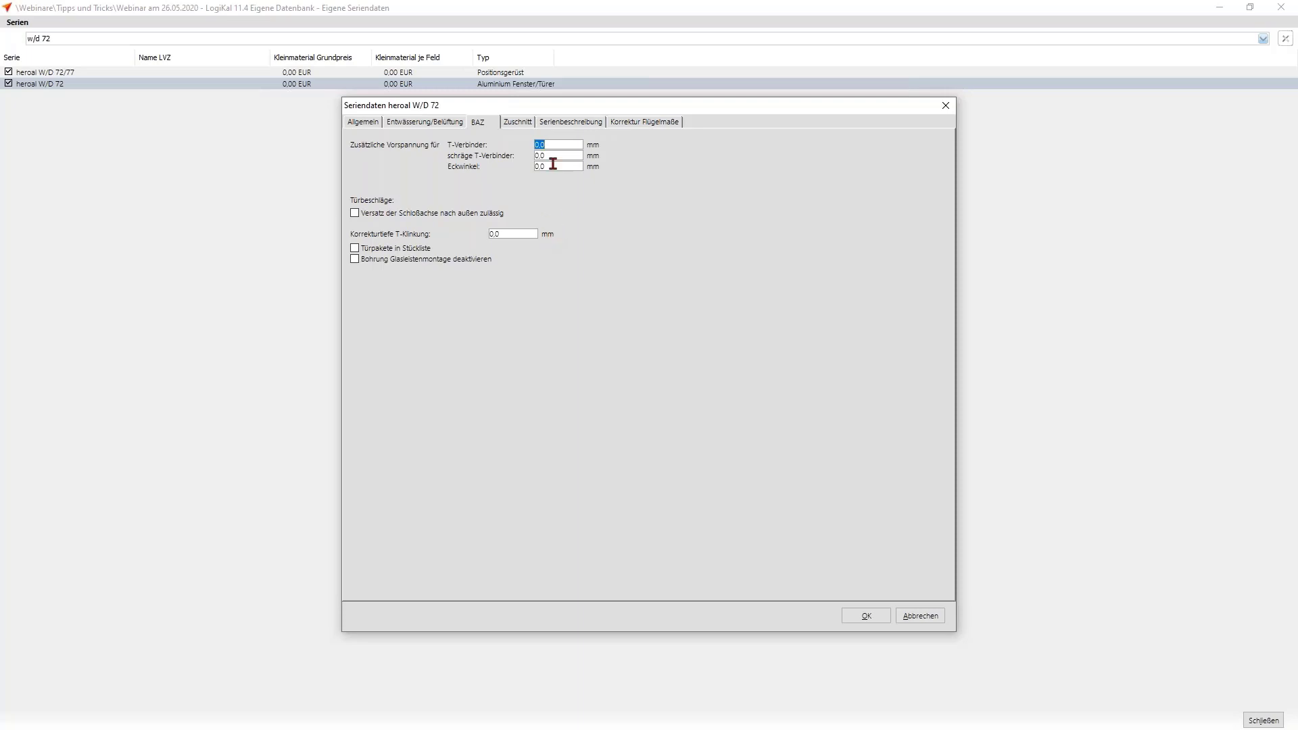
drag(553, 166, 523, 166)
text(0,2)
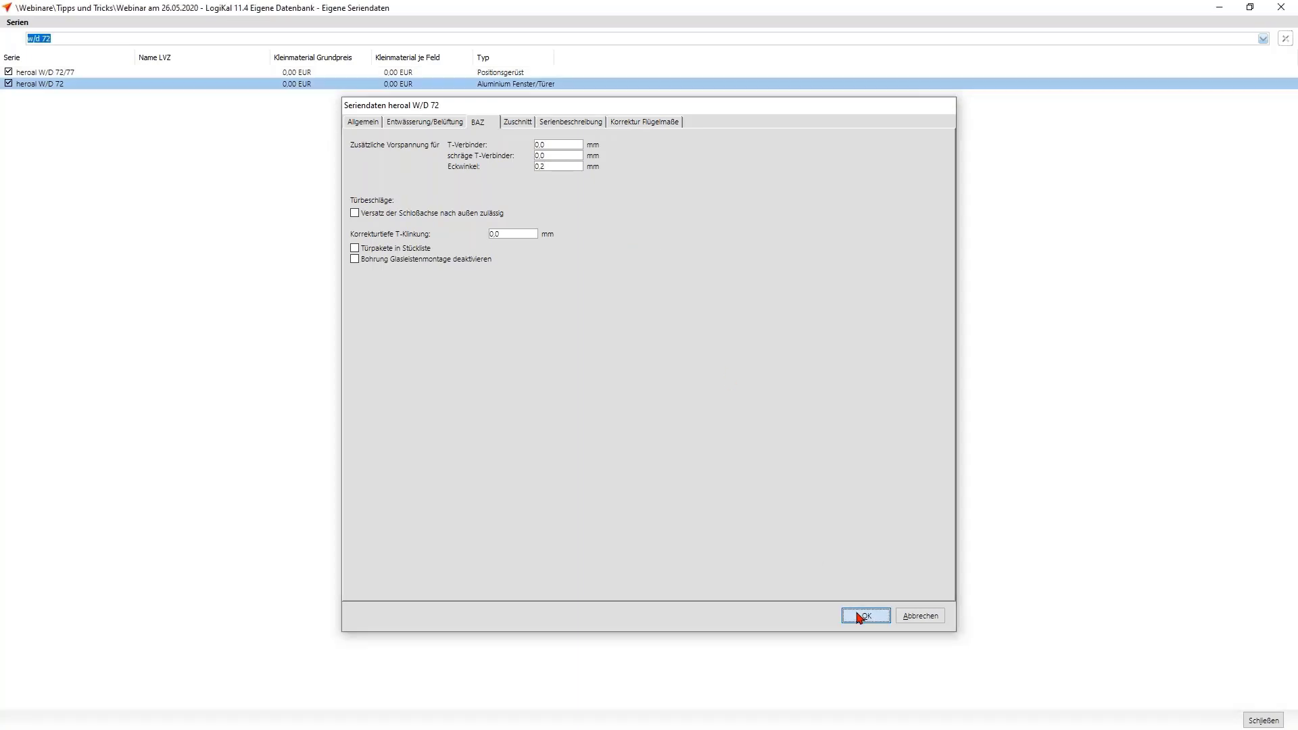
click(859, 616)
click(1262, 720)
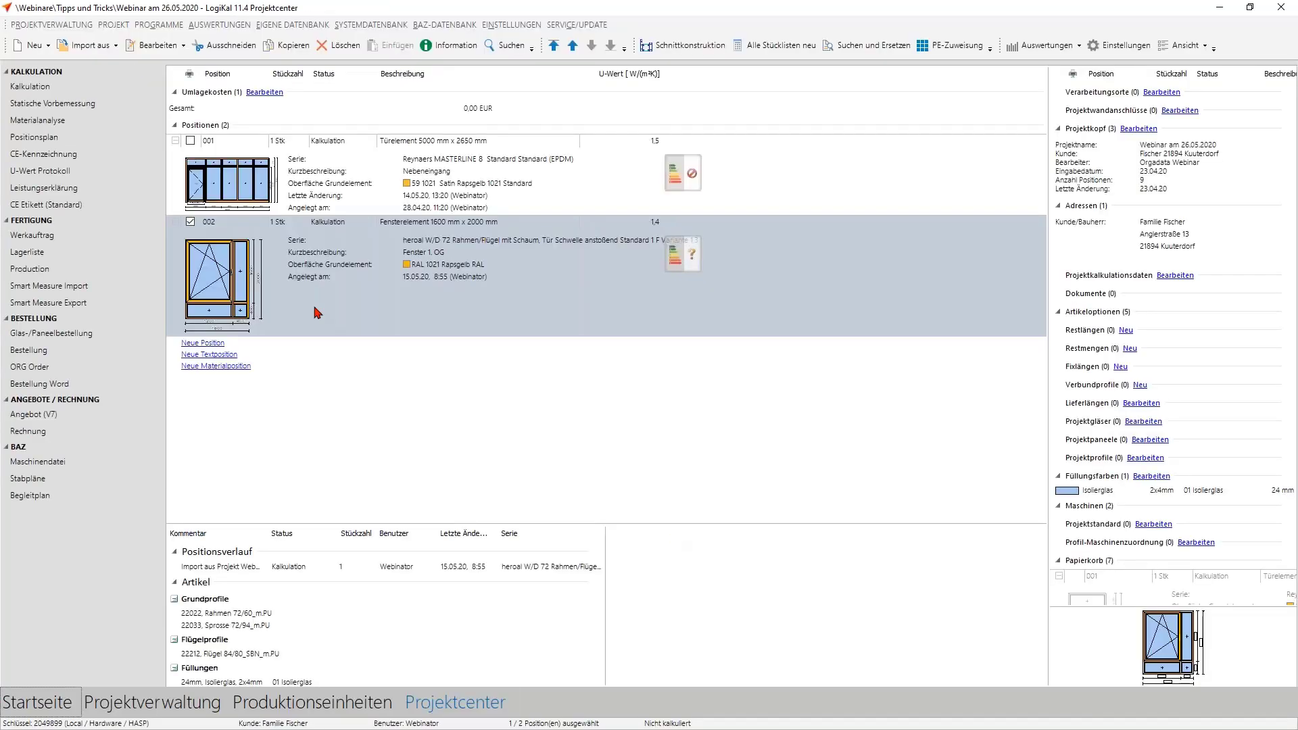
Step: Review the CAD machining drawing of frame profile 22022 from position 002's BAZ-Bearbeitungen
right_click(302, 286)
mouse_move(343, 322)
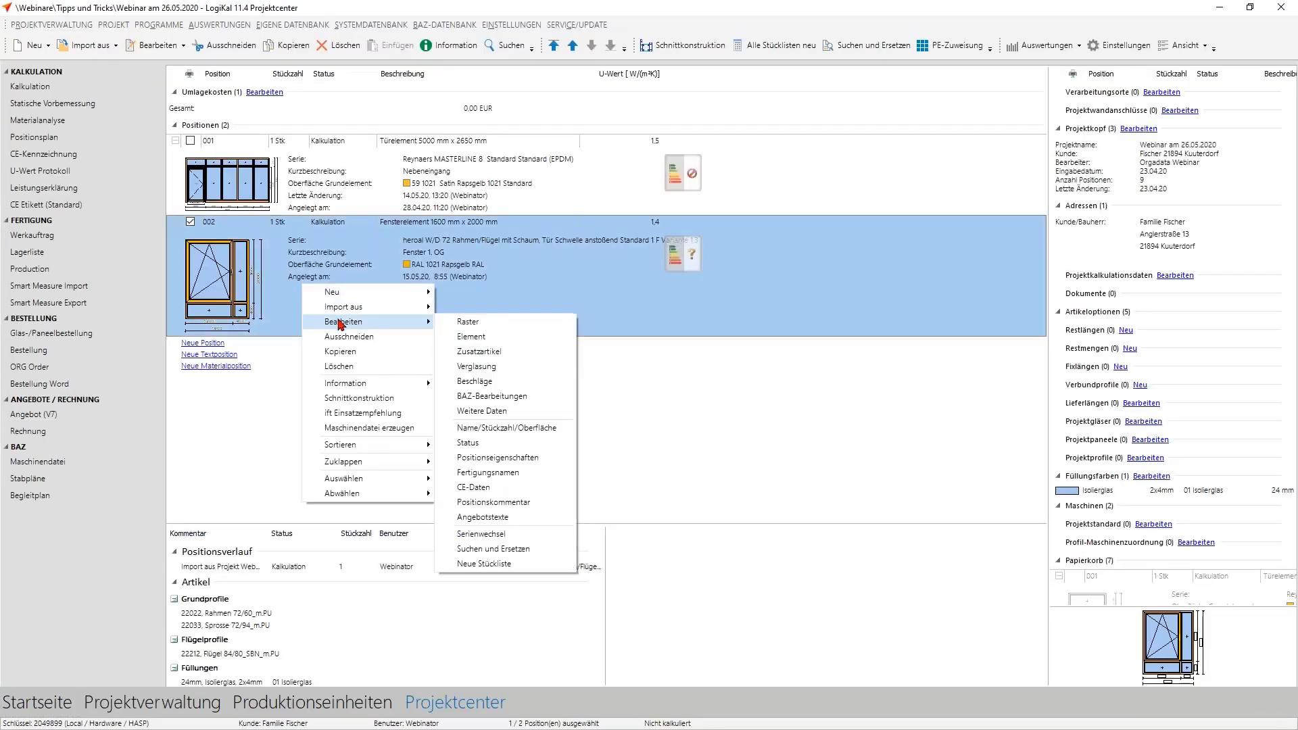
click(506, 396)
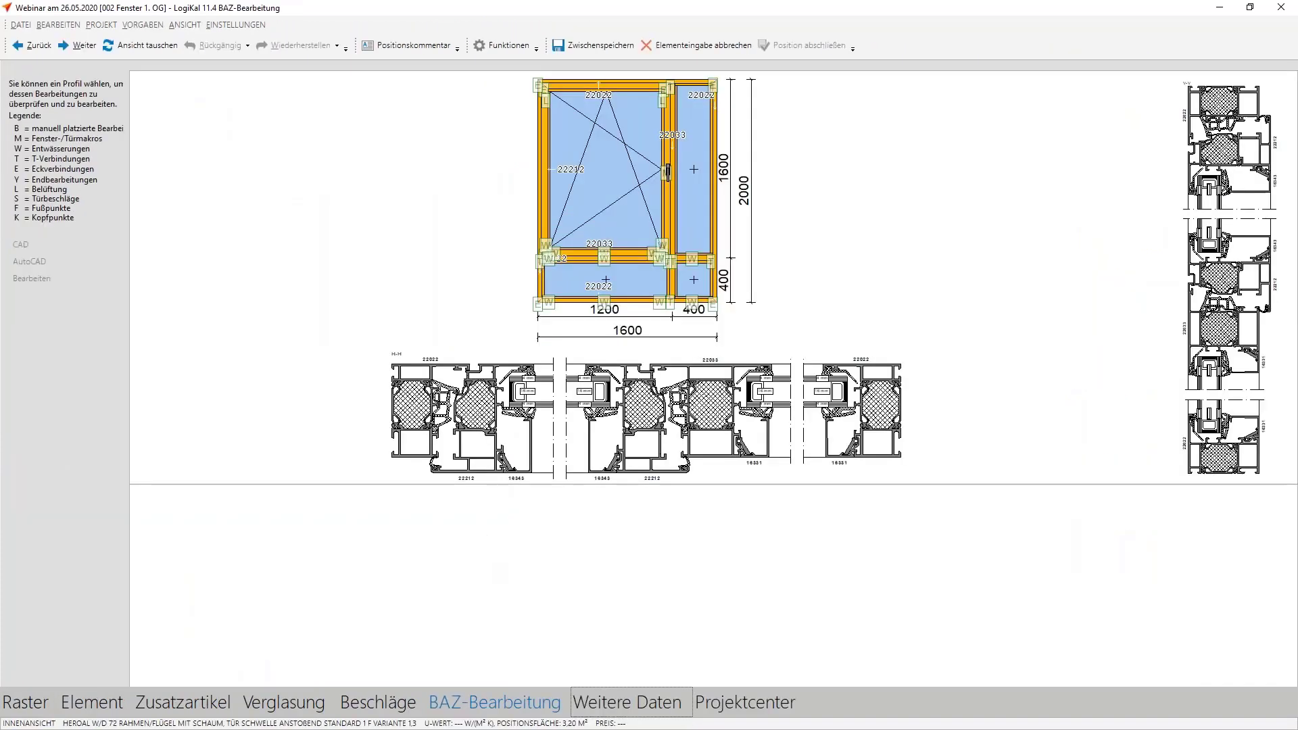
click(533, 289)
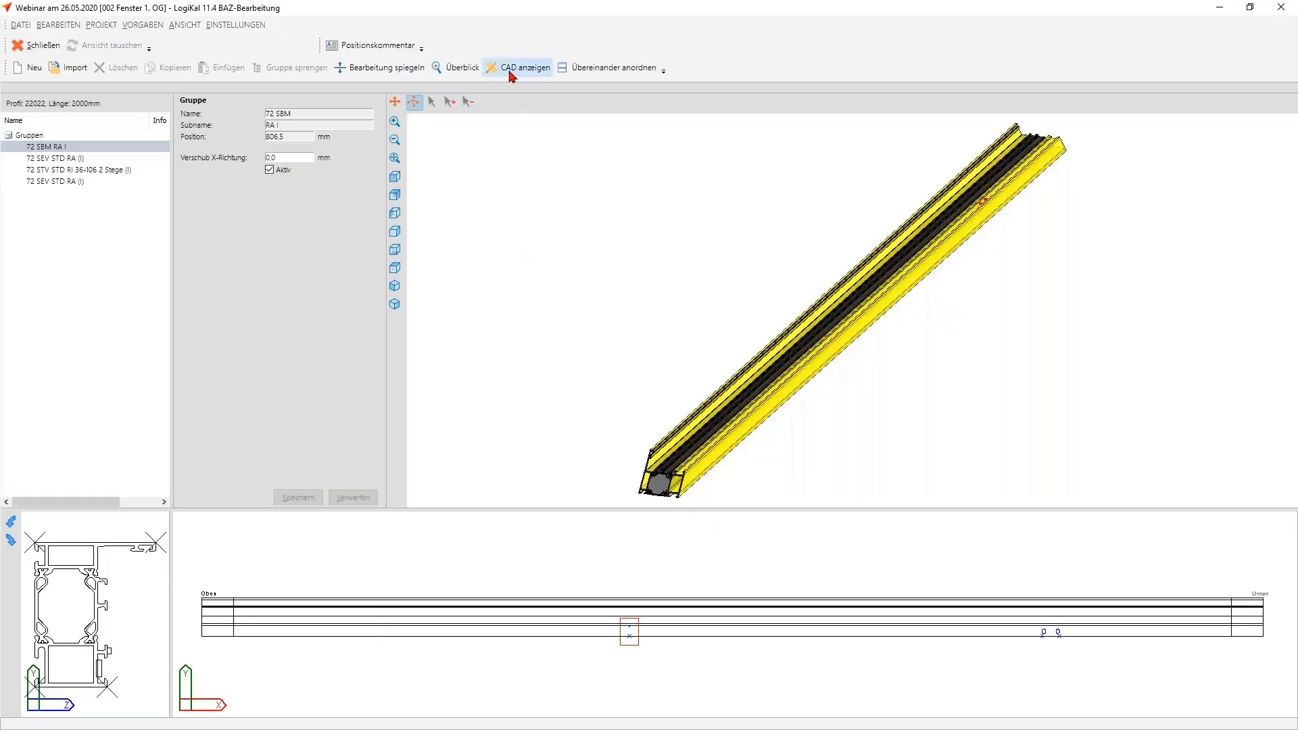
click(506, 72)
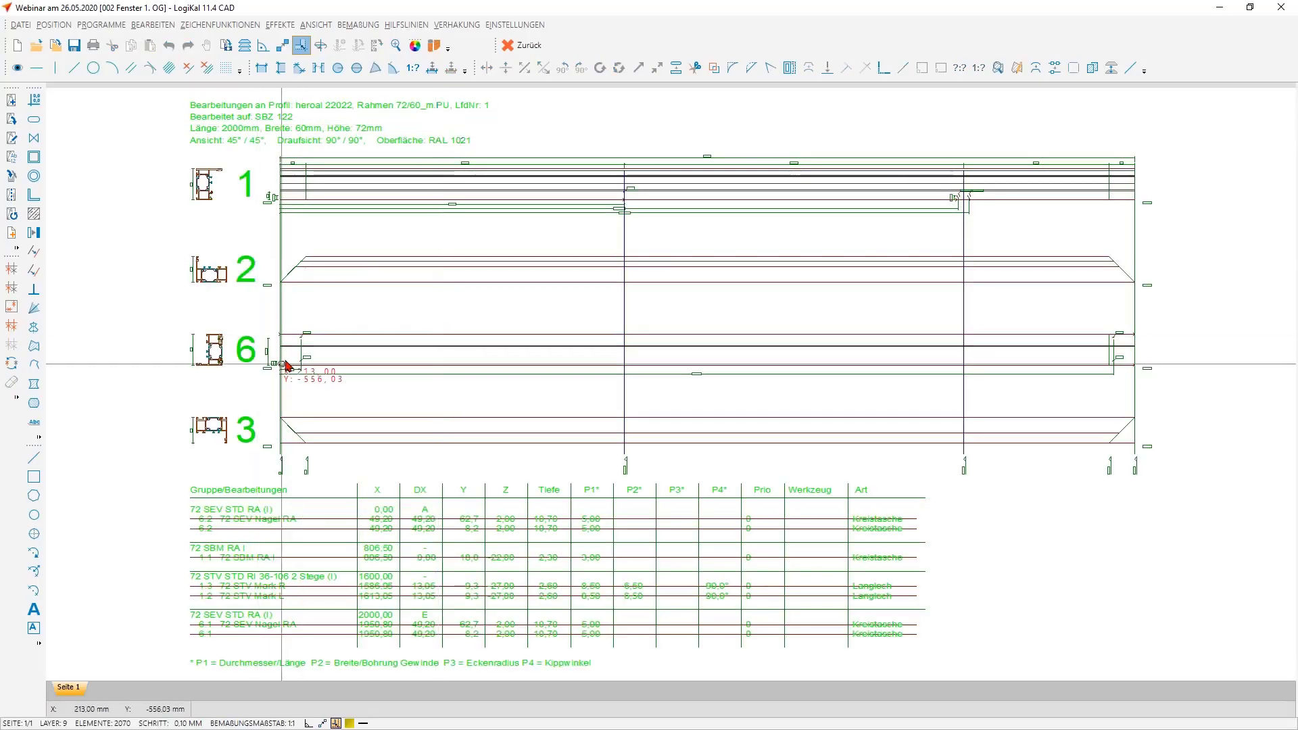
scroll(292, 376, up, 5)
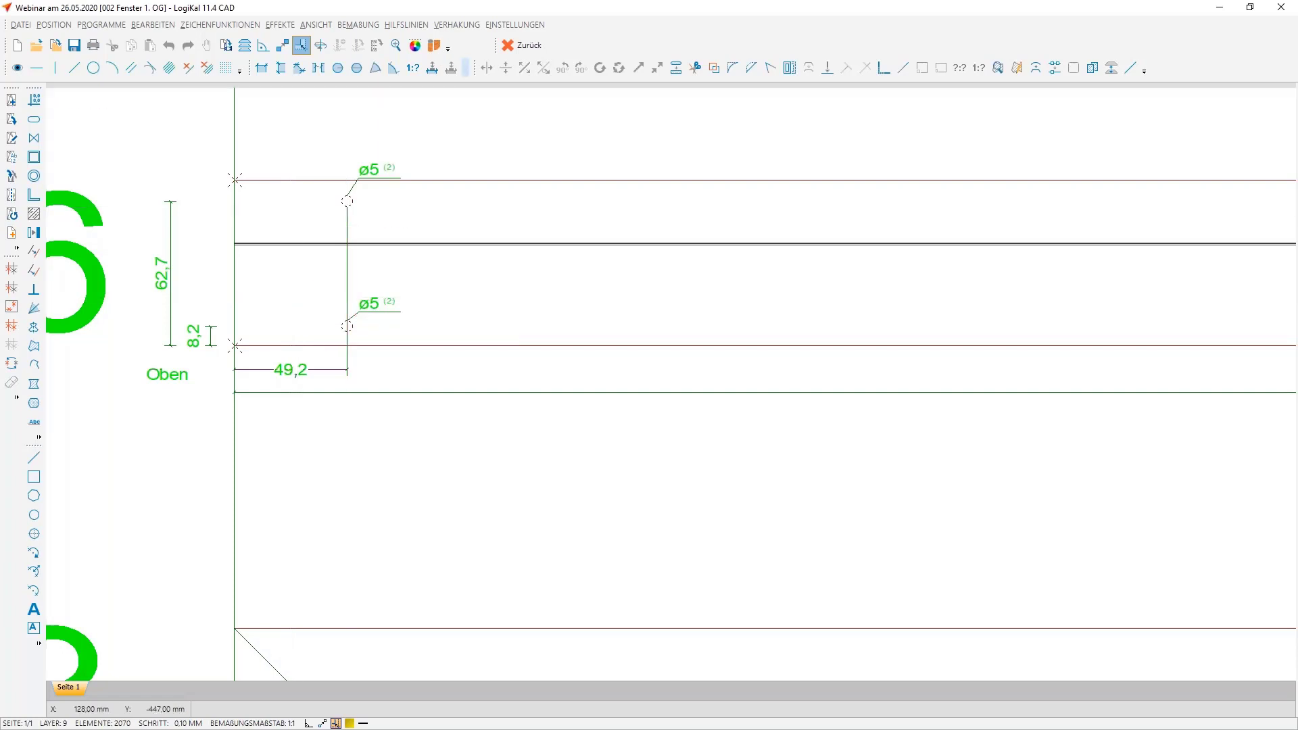
click(521, 44)
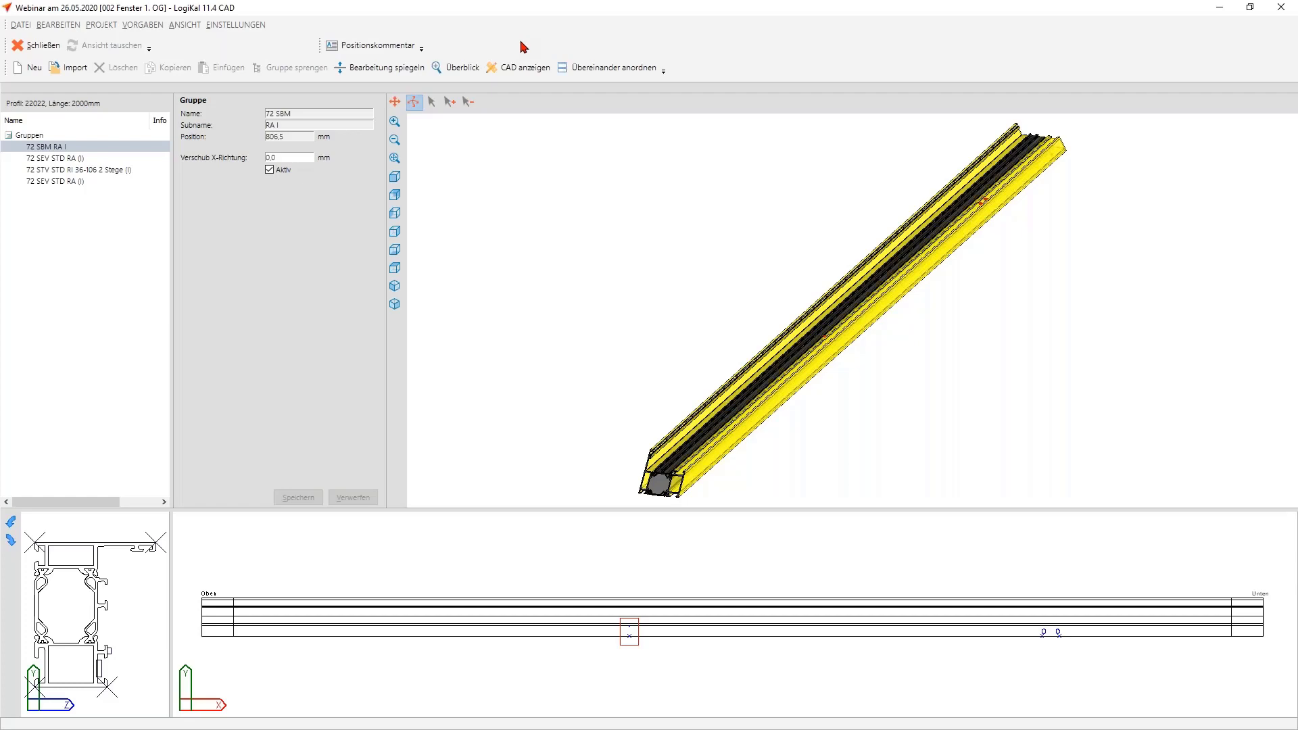
Step: Close profile 22022's editor and cancel position 002's element input without saving
click(1281, 7)
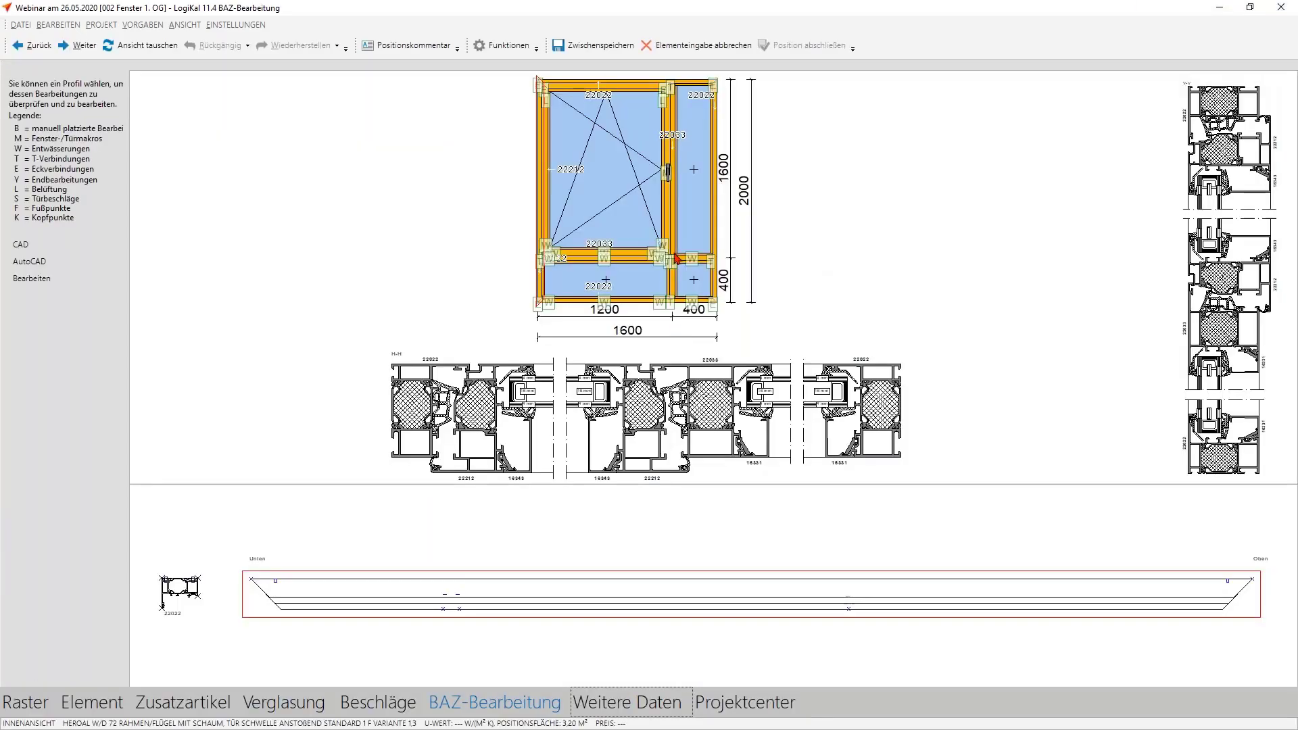
click(666, 46)
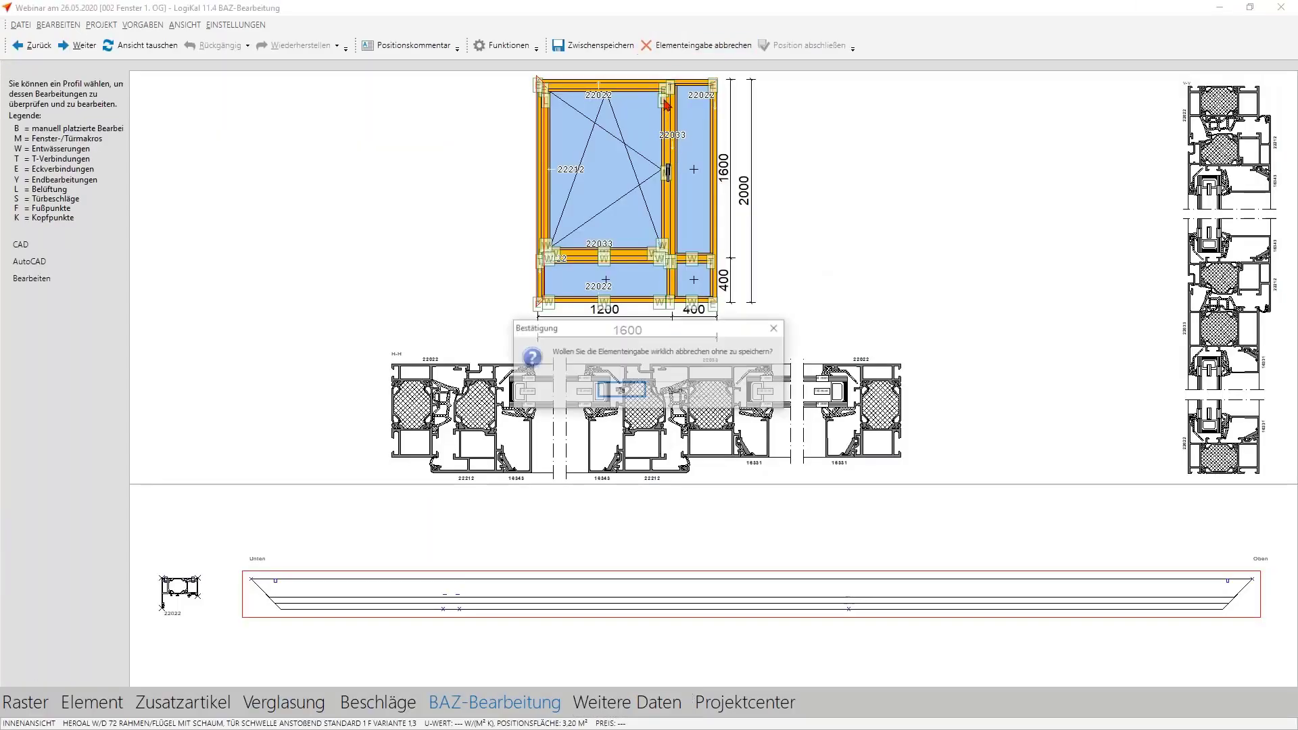
click(627, 387)
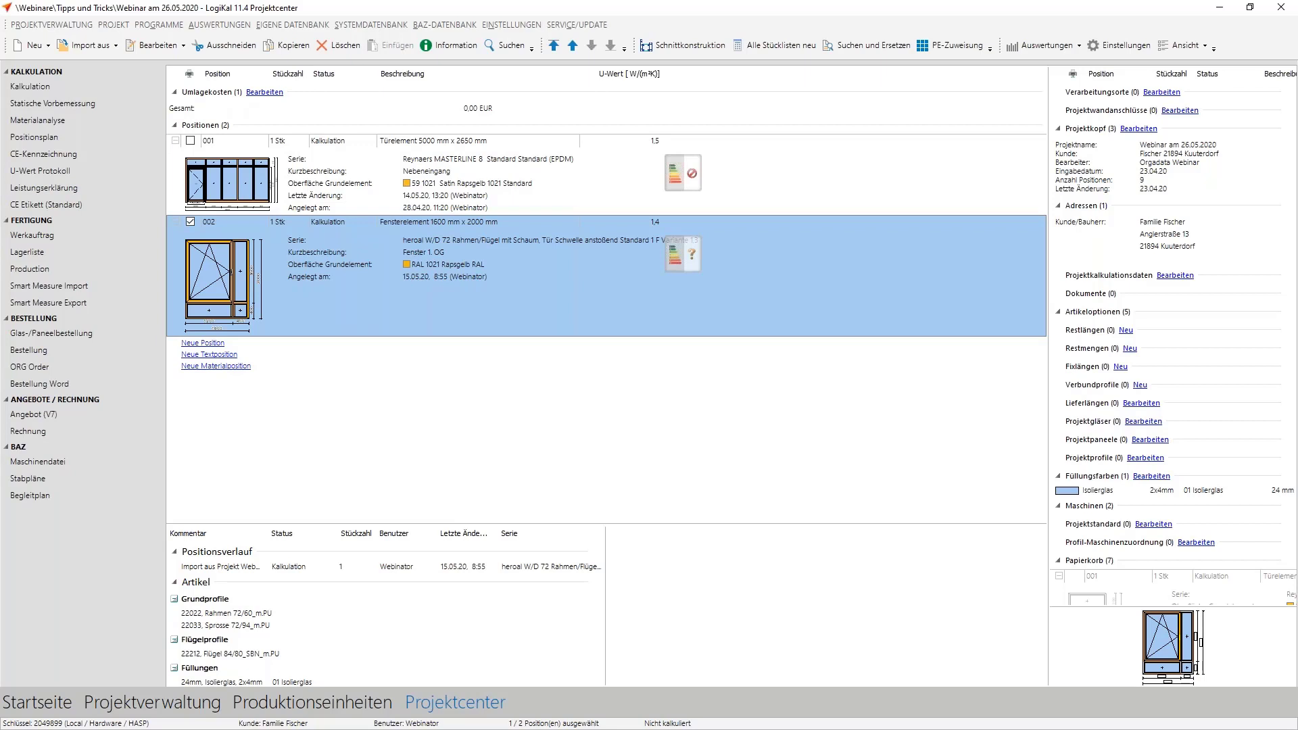
Step: Open the own Seriendaten list, filter it to w/d 72, and select heroal W/D 72
click(265, 30)
mouse_move(304, 115)
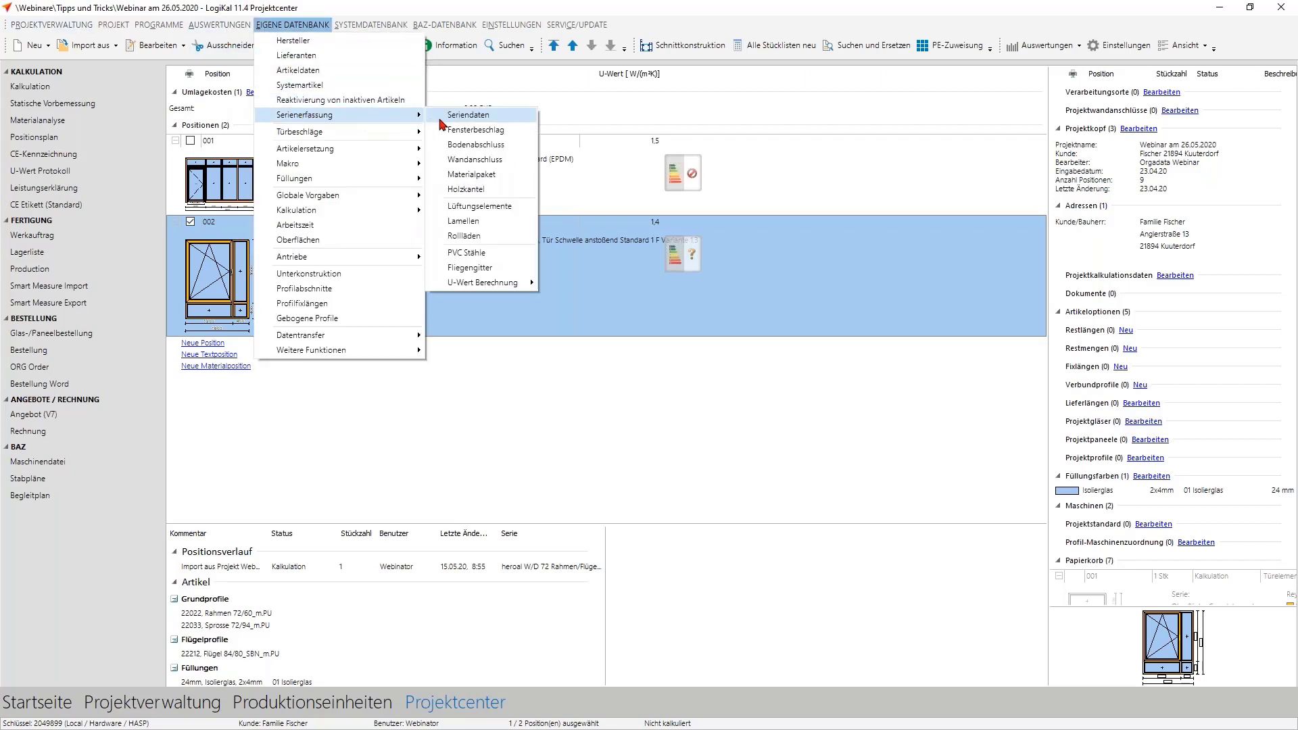
click(467, 115)
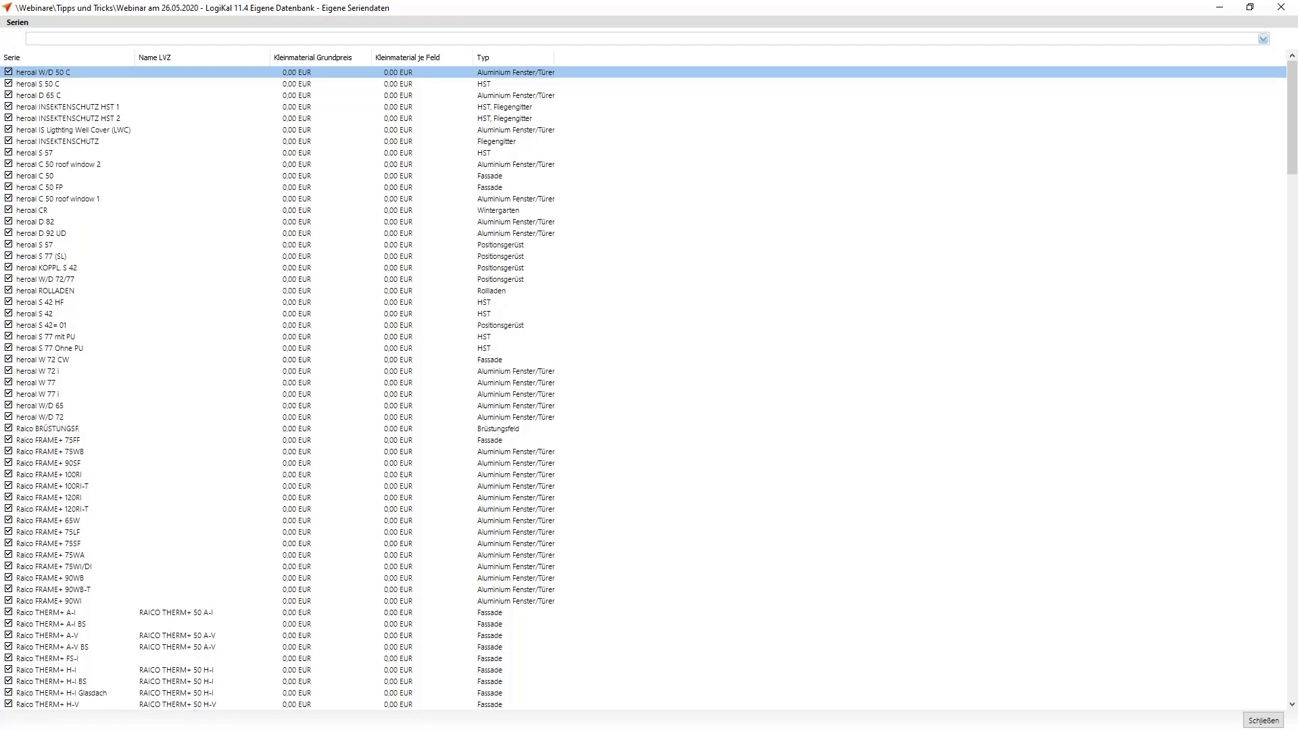
click(262, 37)
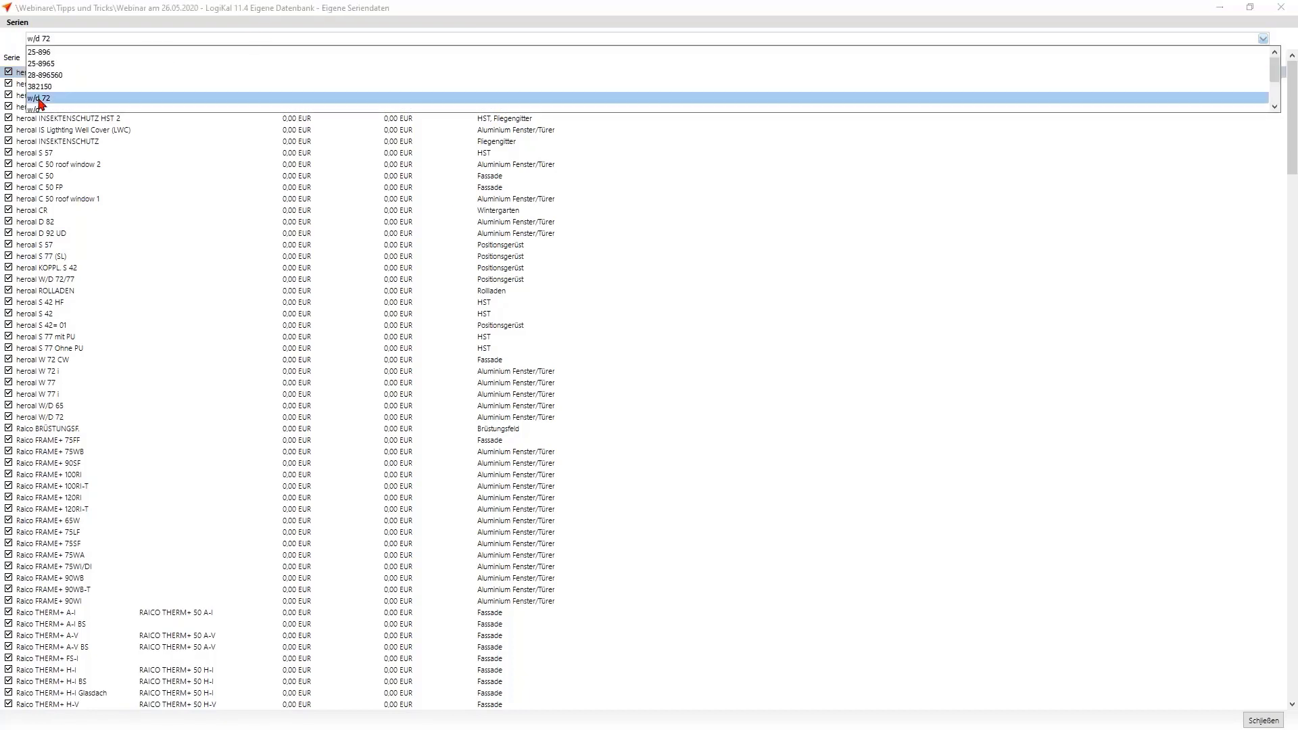
click(39, 99)
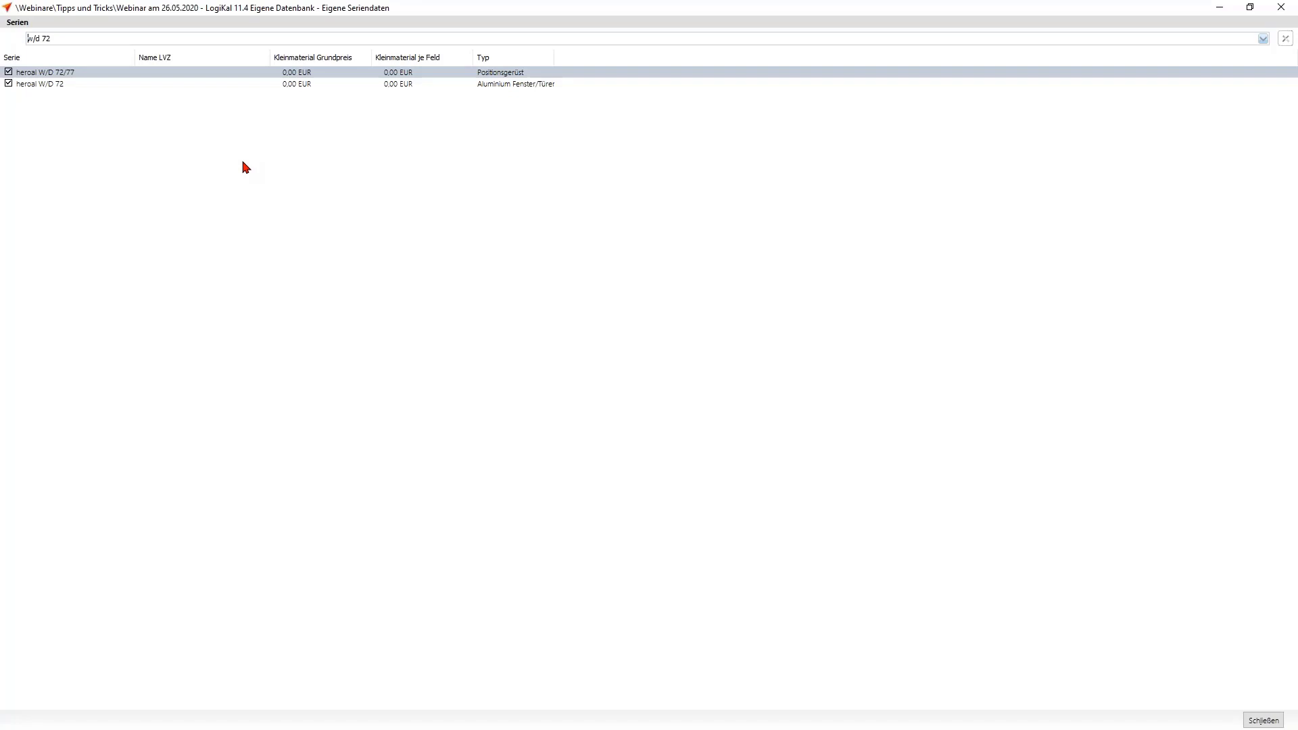
click(75, 90)
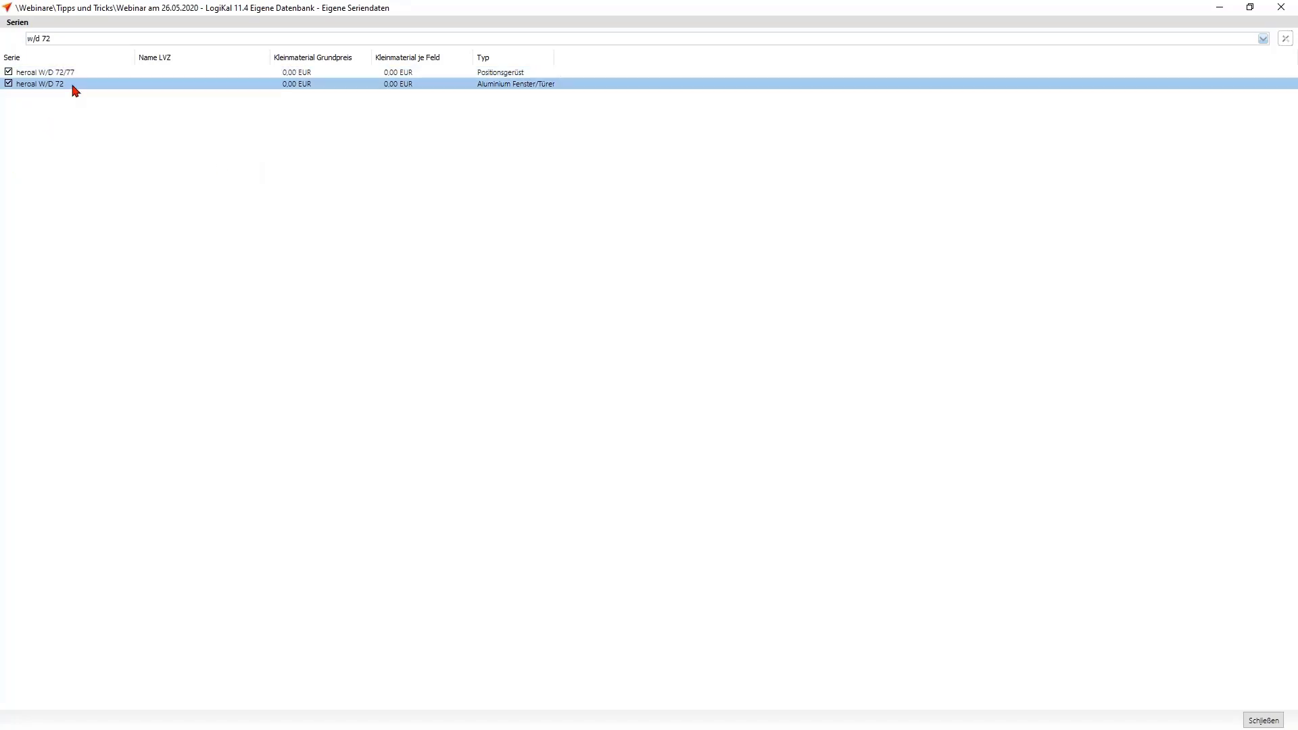
Step: Set heroal W/D 72's Verlängerung Glasleiste to 20 on the Zuschnitt tab and confirm
double_click(73, 86)
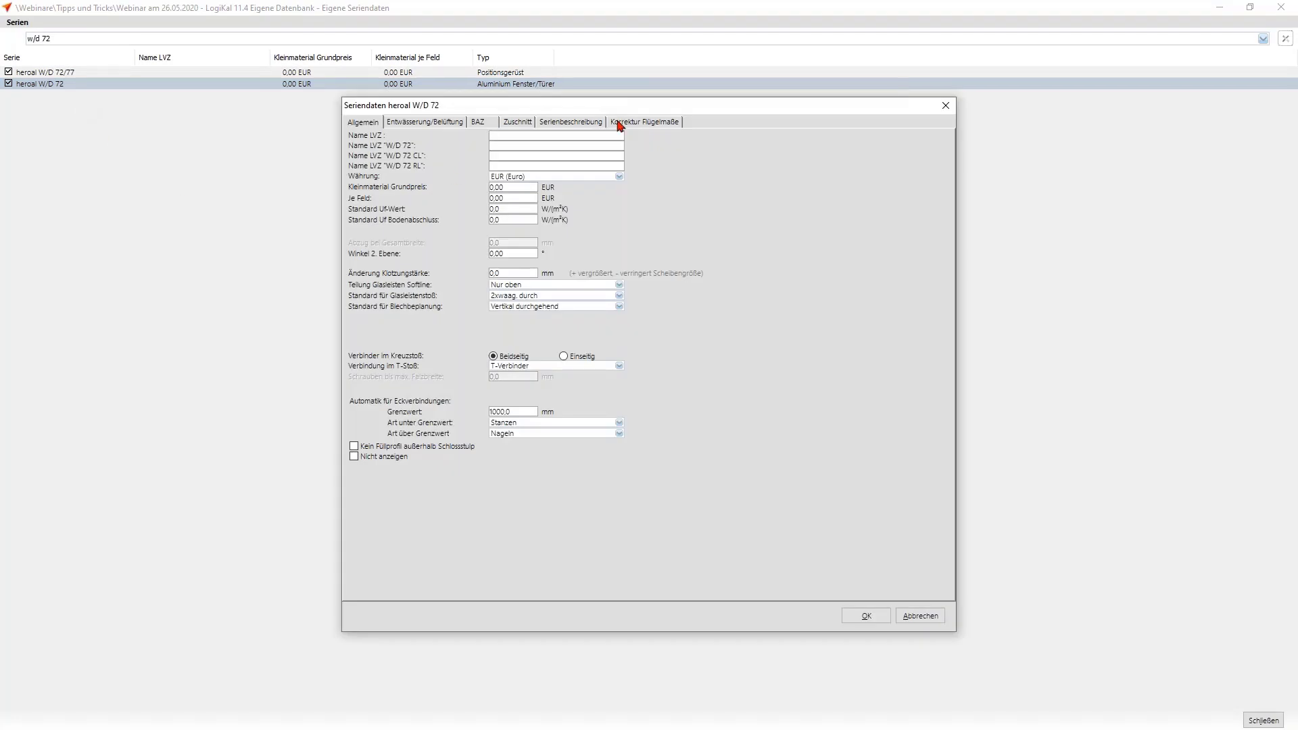
click(524, 128)
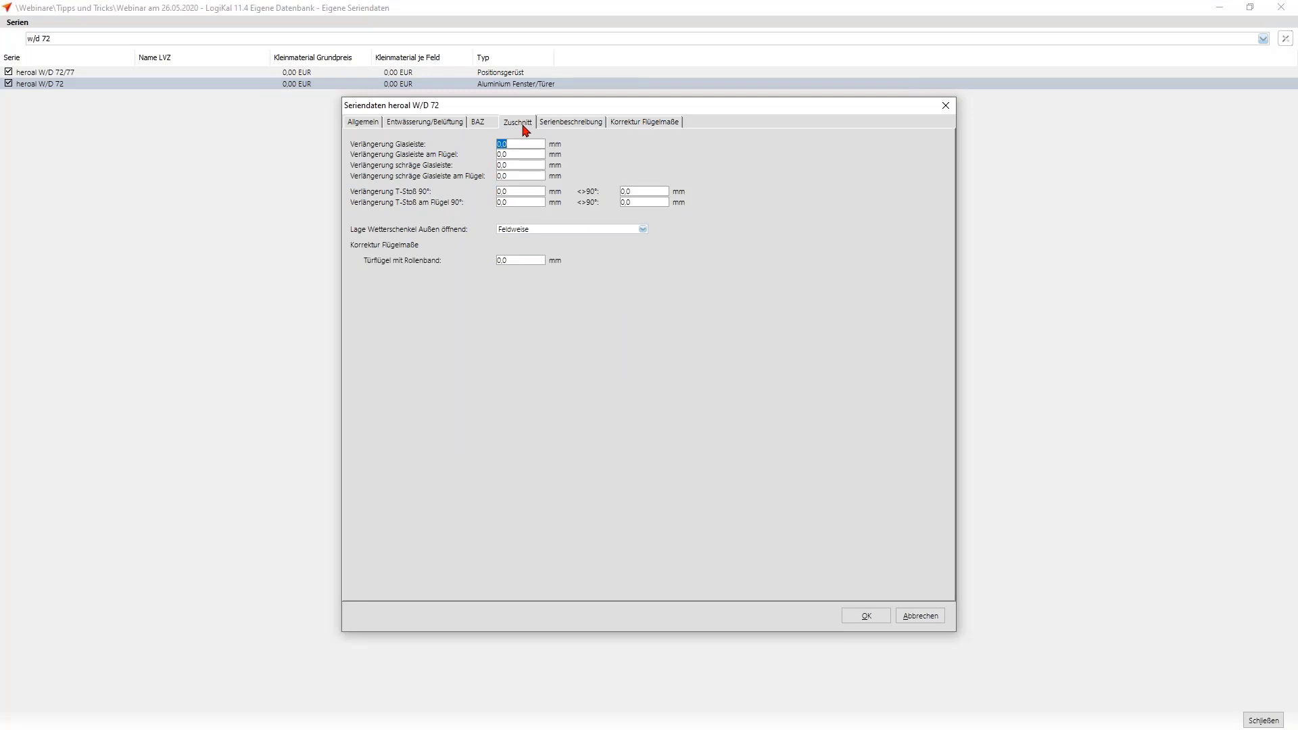
text(20)
click(851, 616)
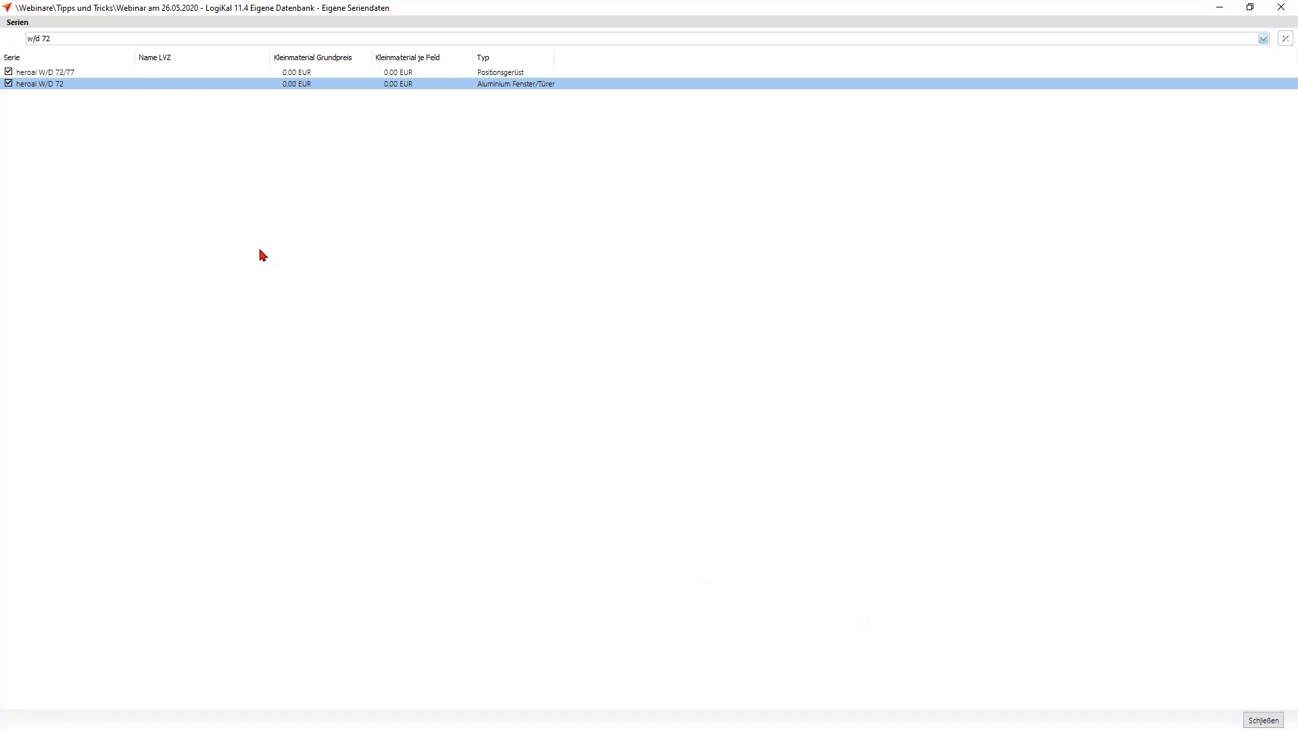
Step: Close Seriendaten and open the own-database Schloss data for manufacturer ESCO
click(1279, 720)
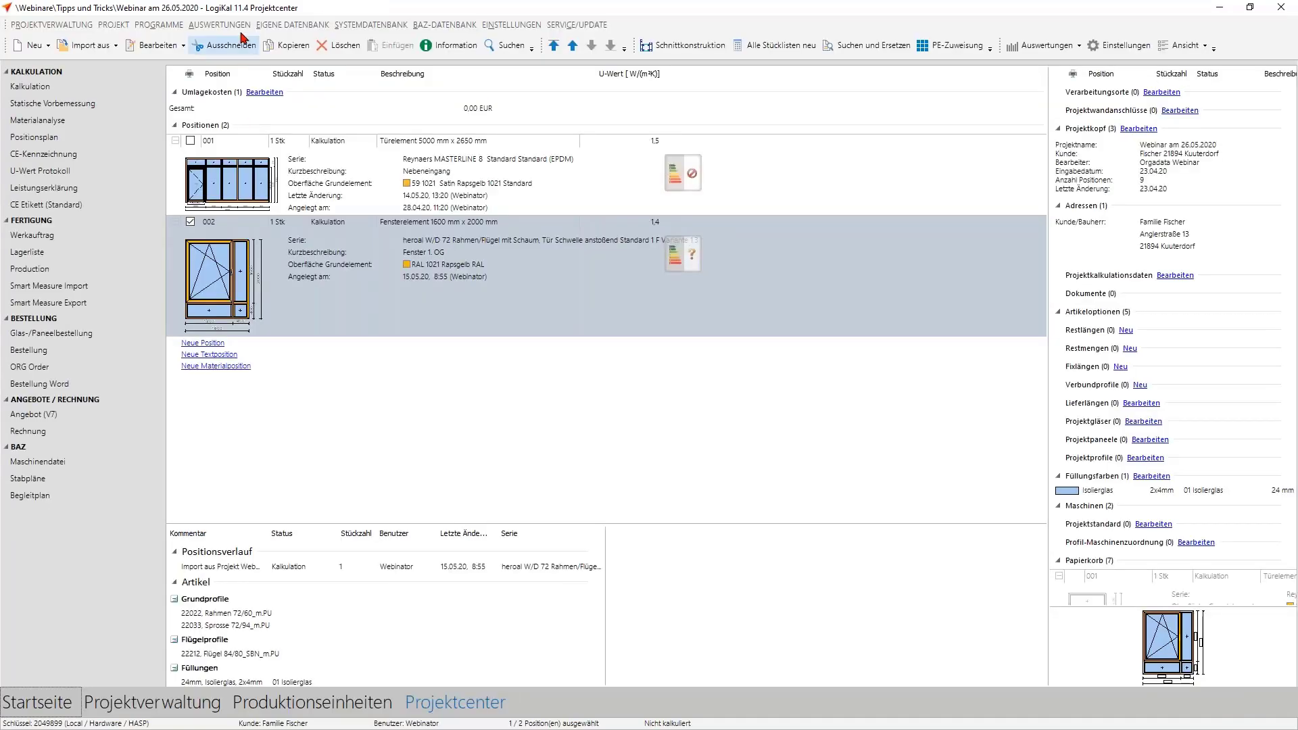
click(291, 25)
mouse_move(300, 132)
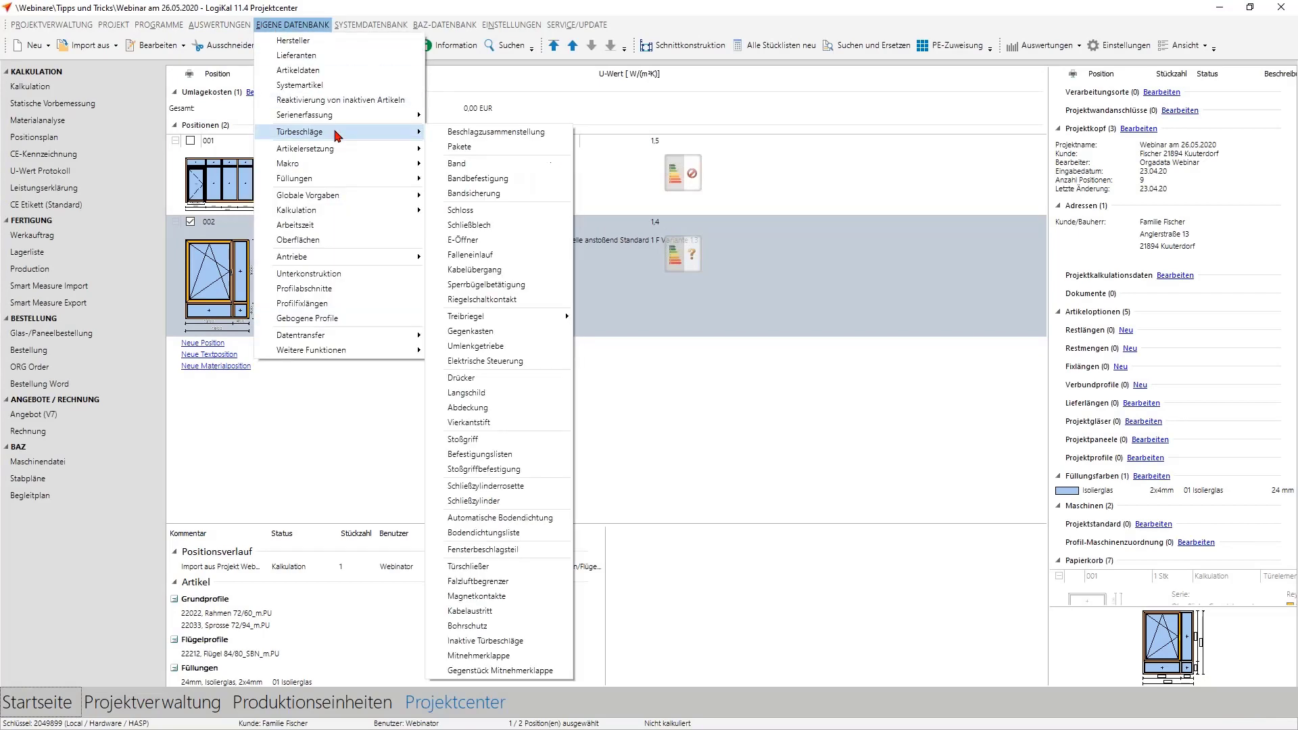
click(473, 210)
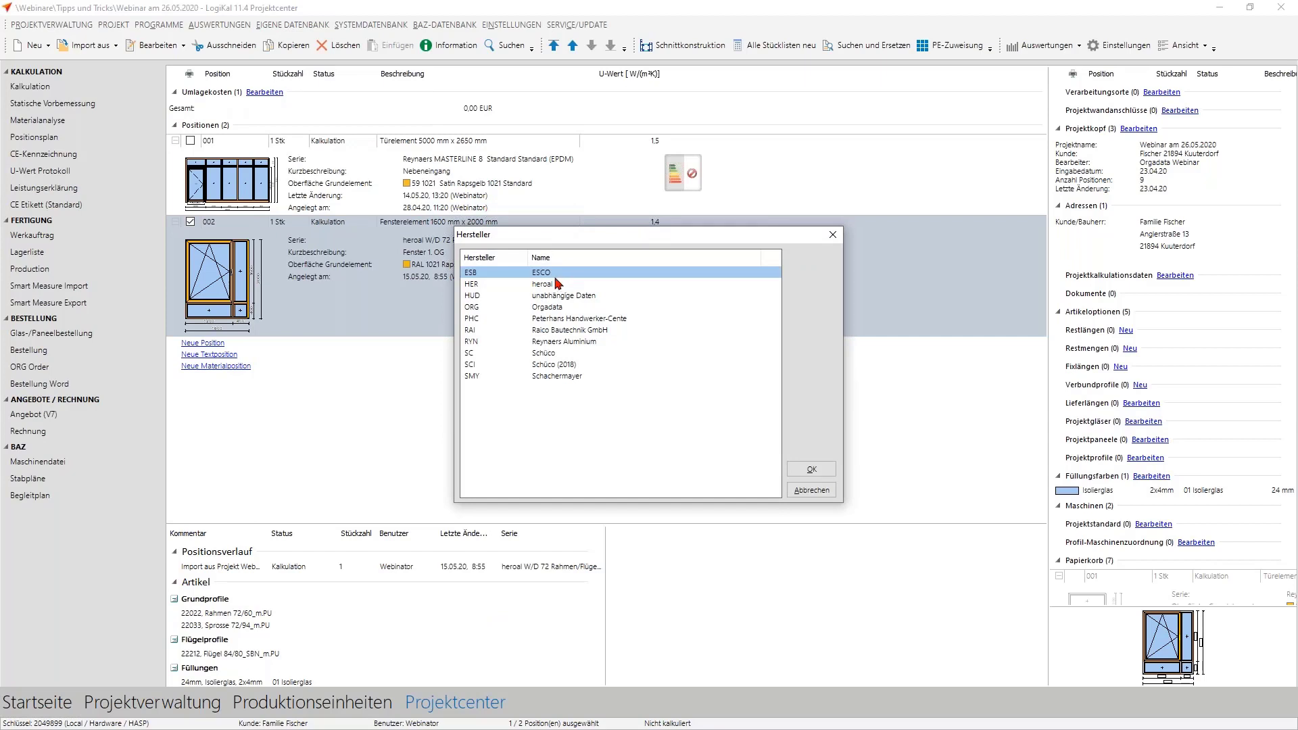
double_click(518, 274)
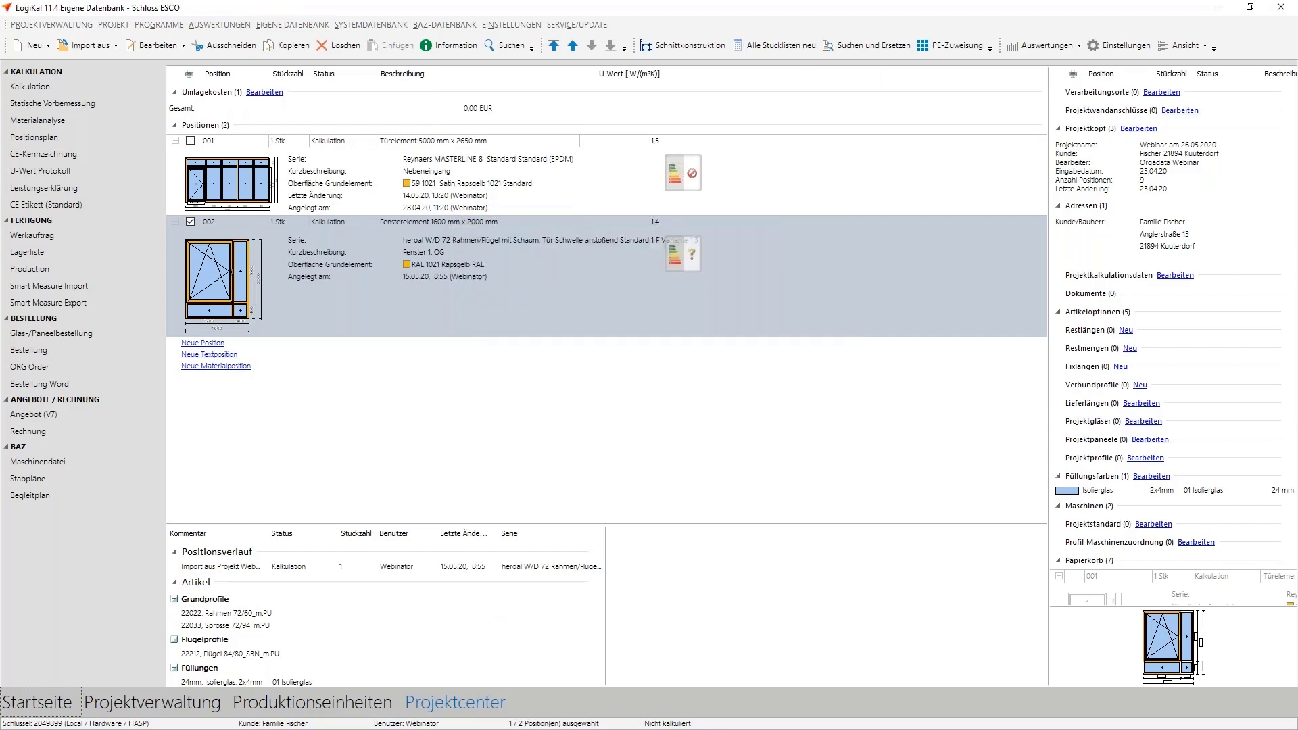
Step: Find lock 25-896, tick Nicht updaten, change Kastenhöhe 227 to 250, save and close
text(25)
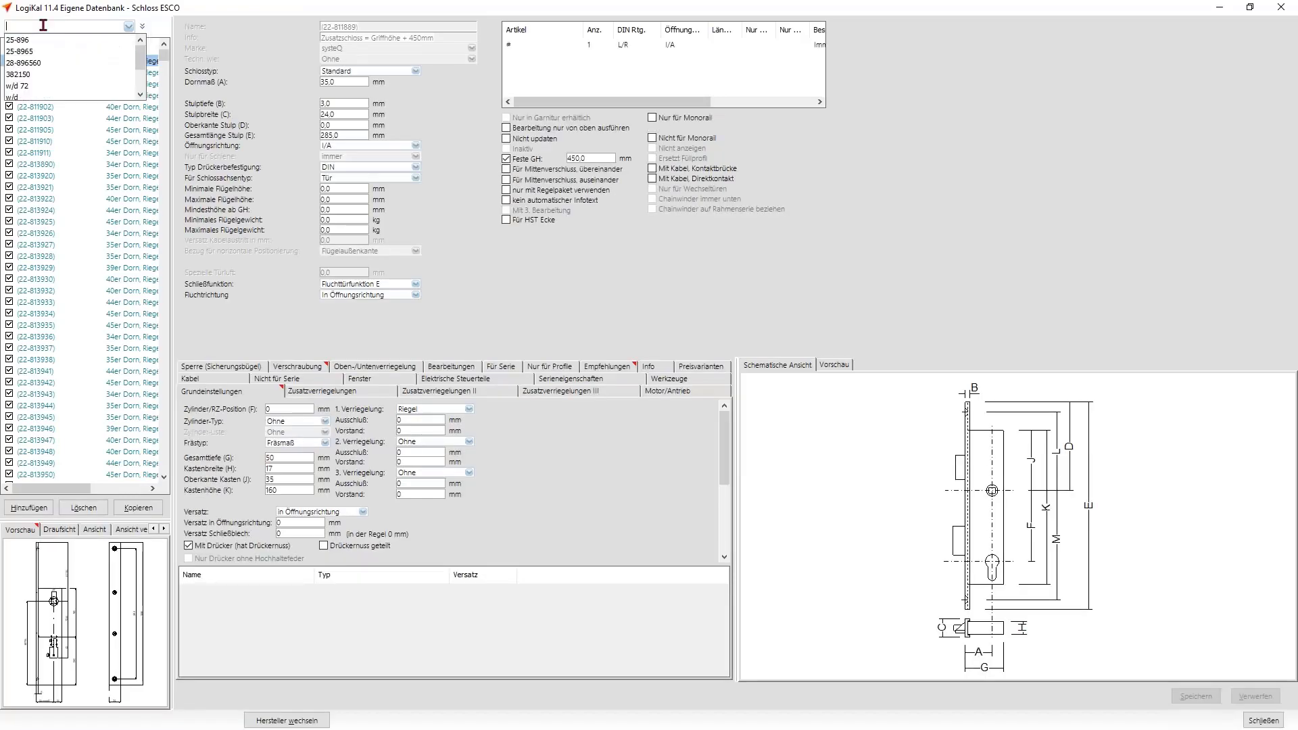
text(-)
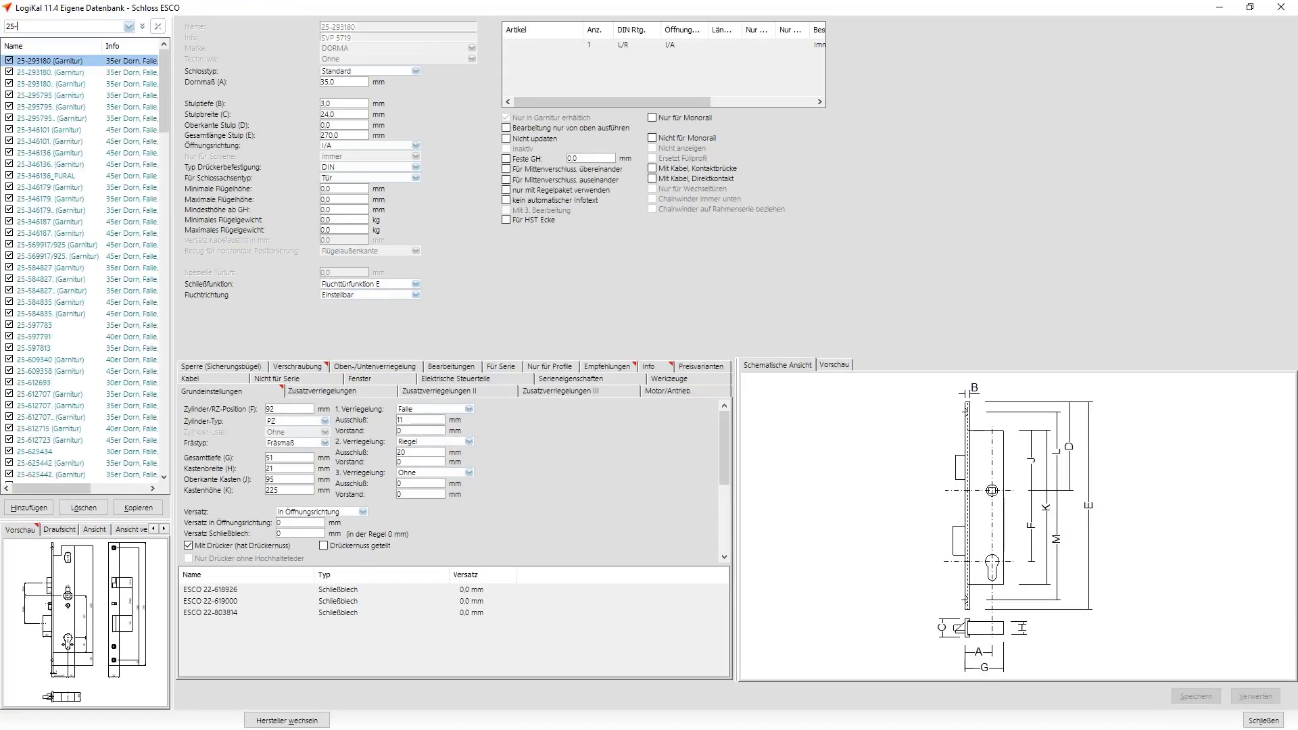
text(896)
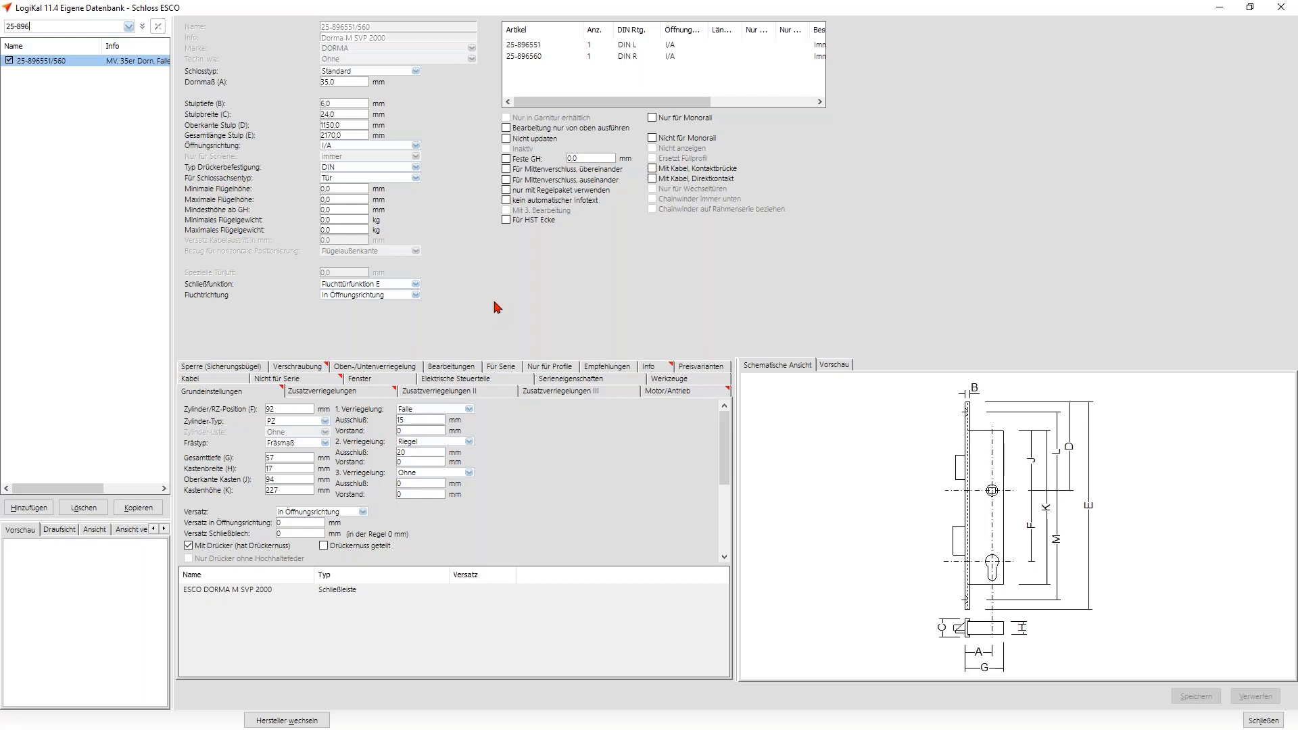
click(509, 140)
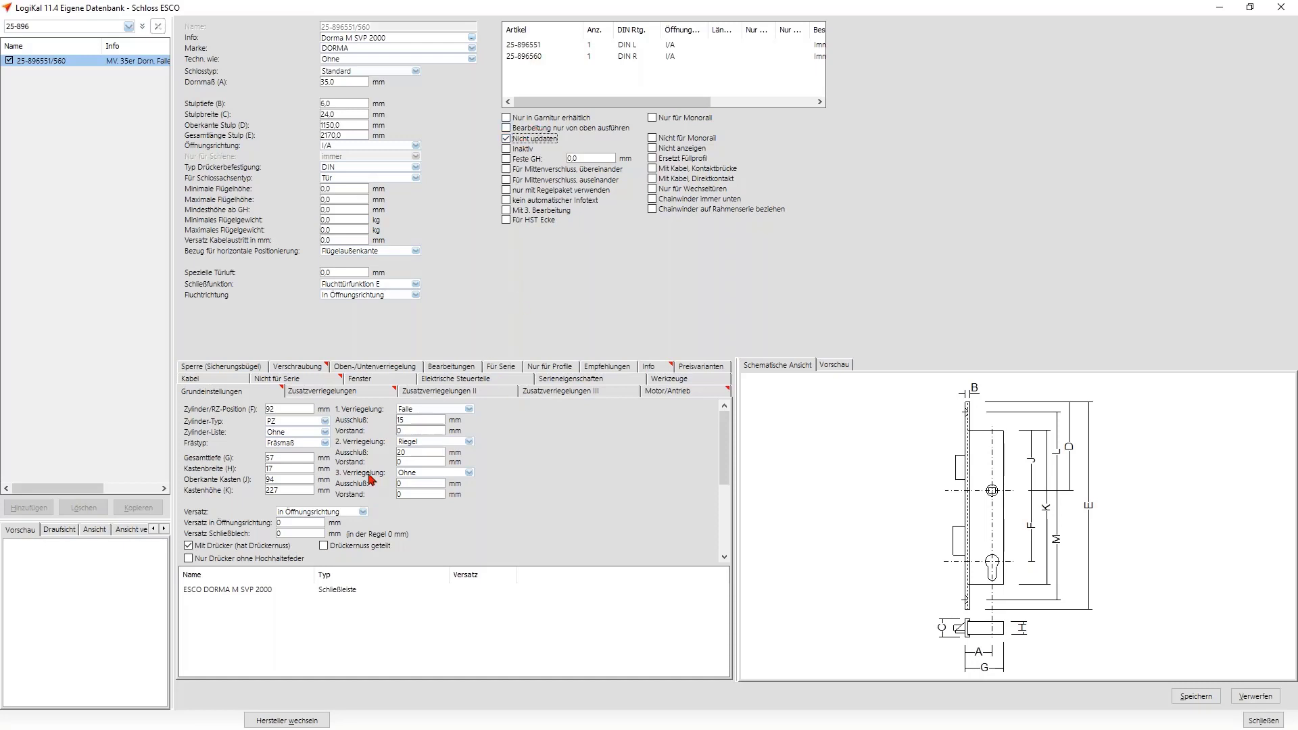
drag(300, 492, 257, 492)
text(250)
click(1184, 700)
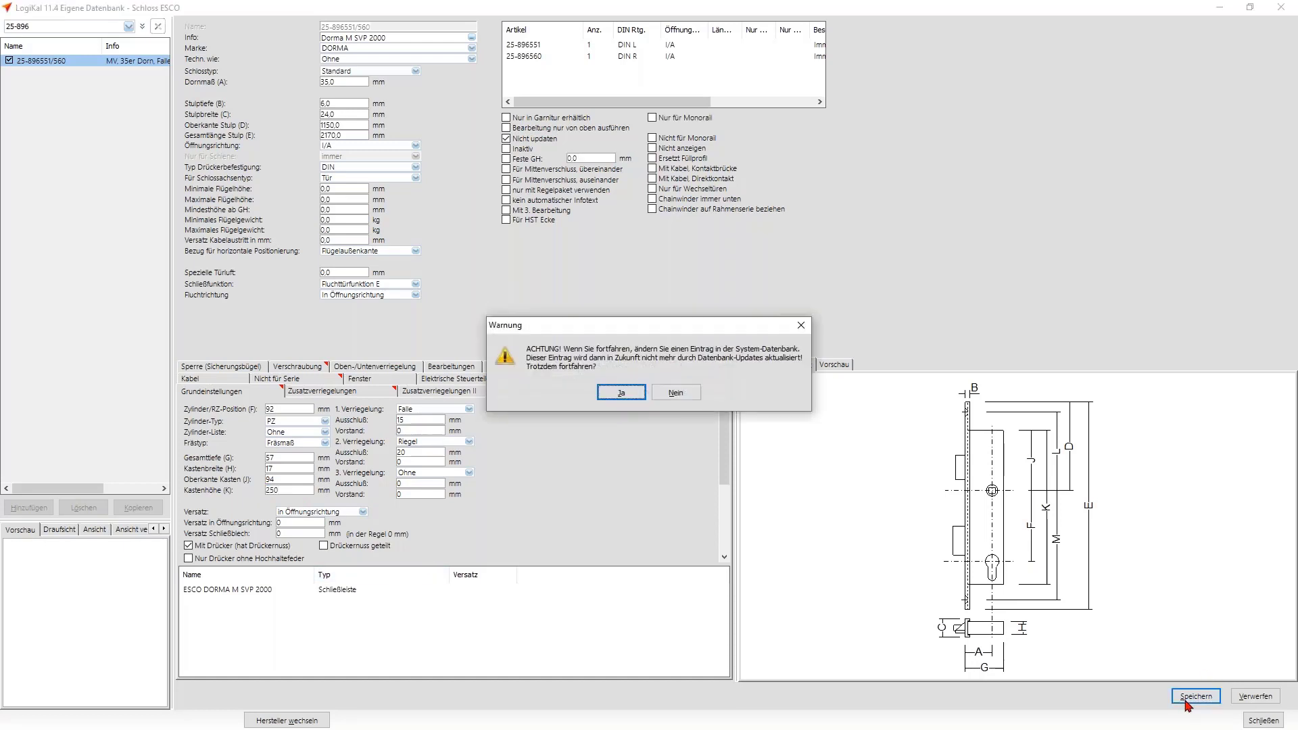
key(Return)
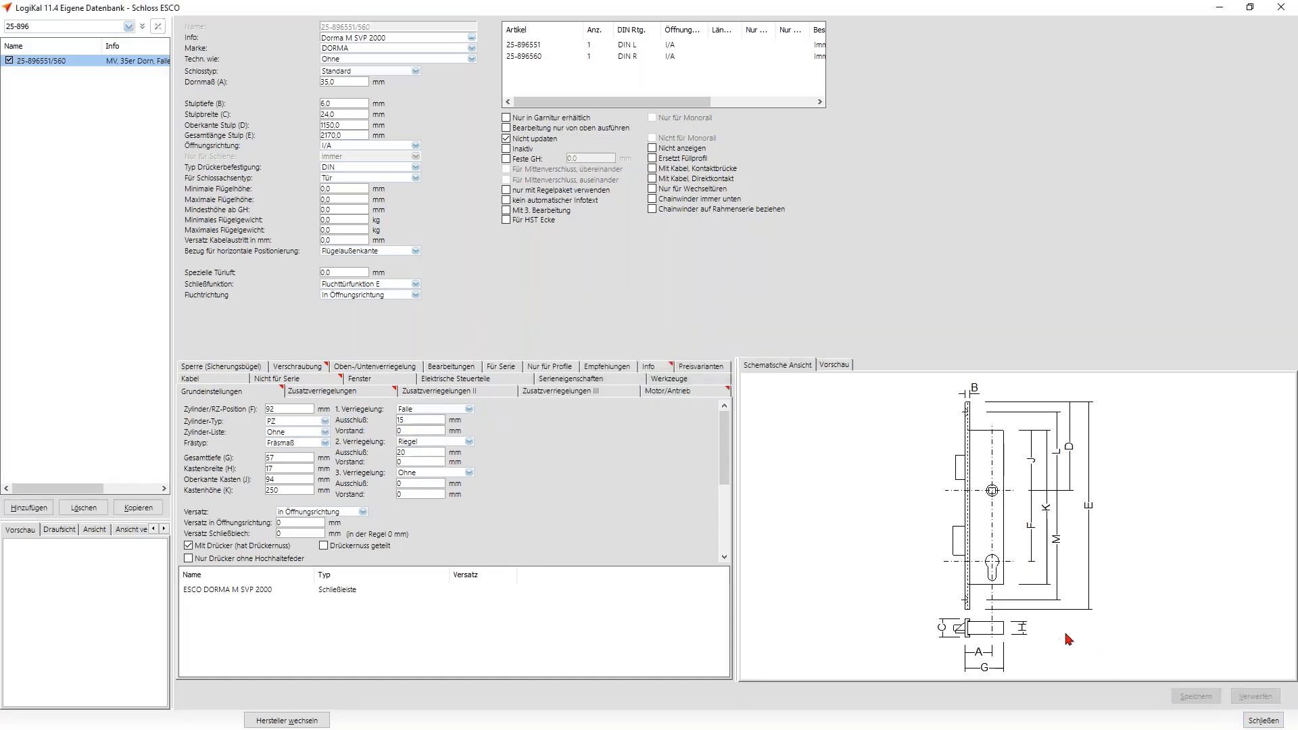
click(1263, 720)
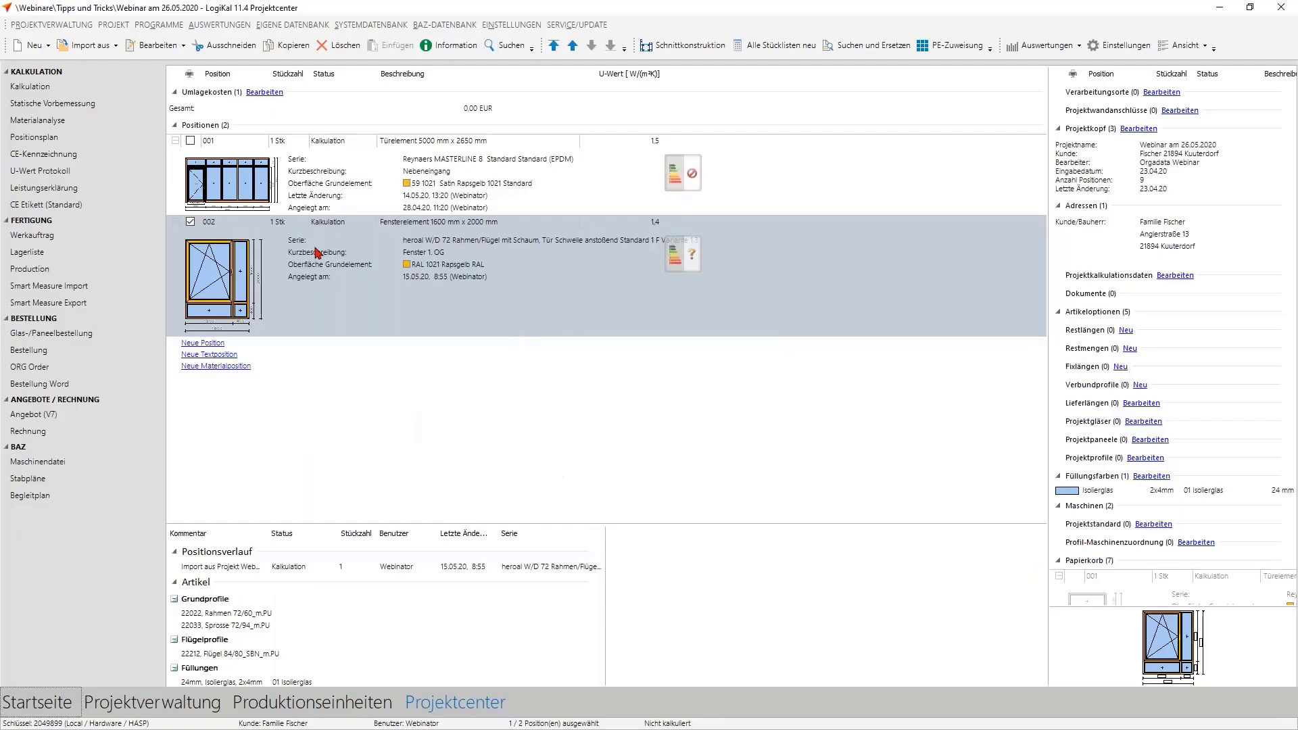
Step: Open door position 001 and show profile 4080014's machining with lock group ESB 25-896551/560
click(352, 183)
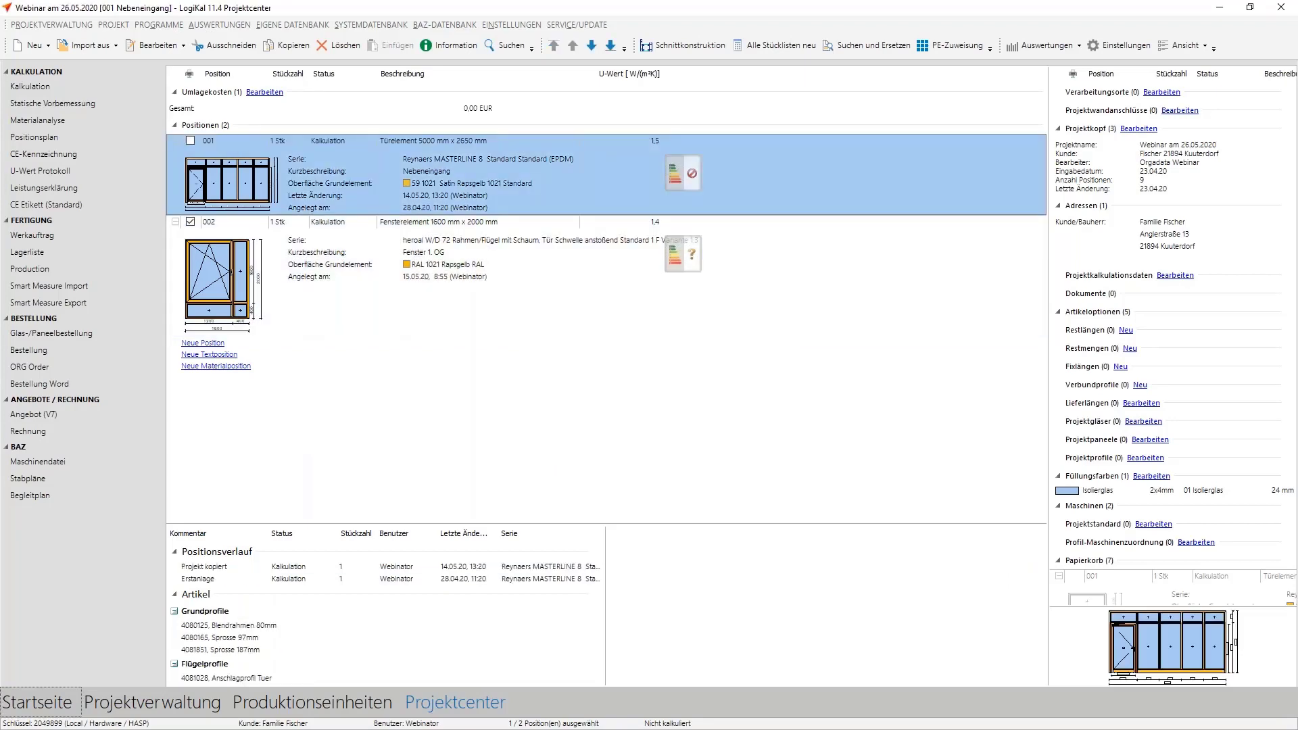
double_click(402, 571)
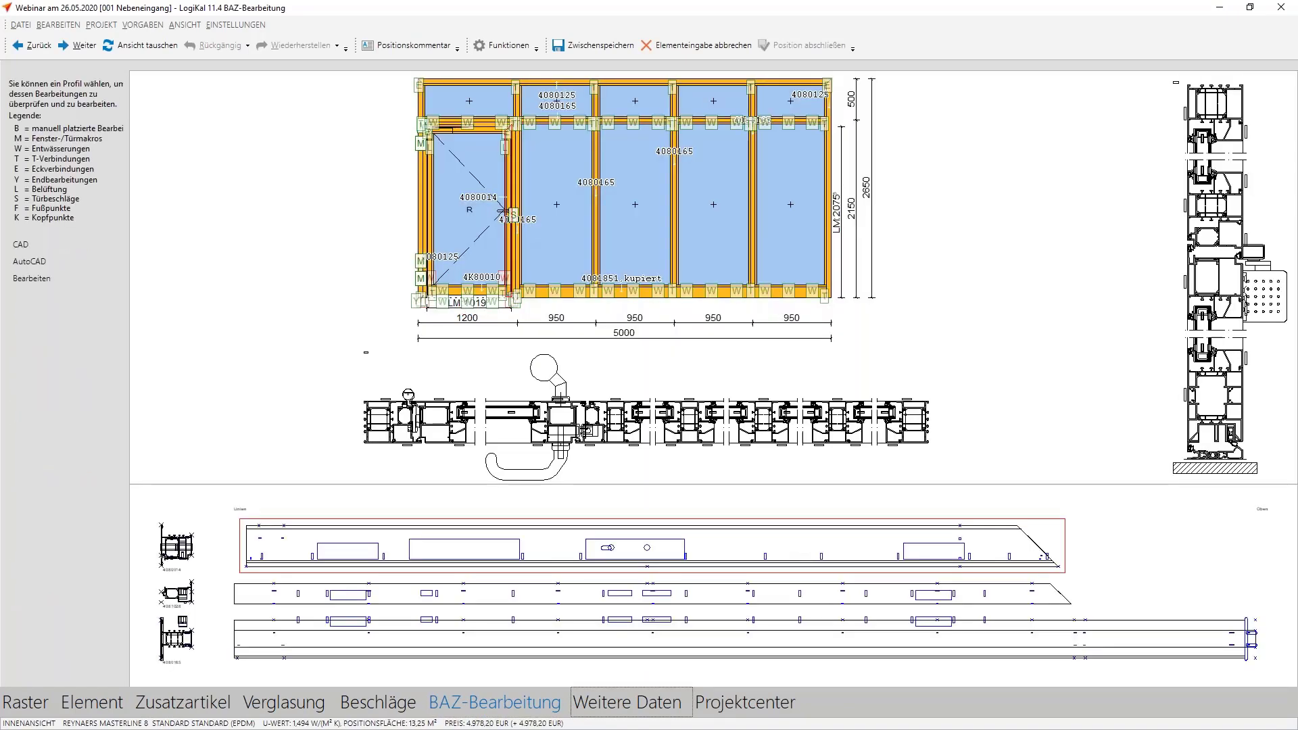
click(479, 536)
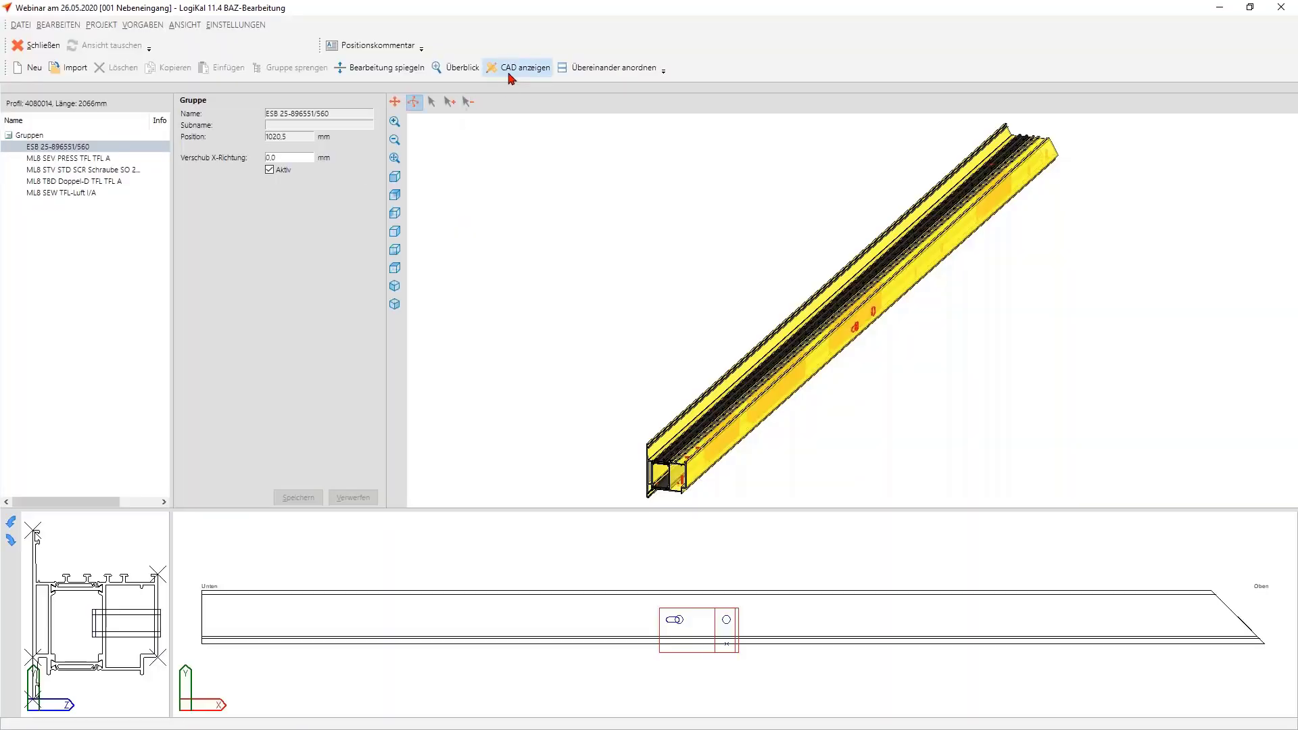
Step: Show profile 4080014's machining in CAD and zoom onto the 250x17x5 lock pocket
click(510, 74)
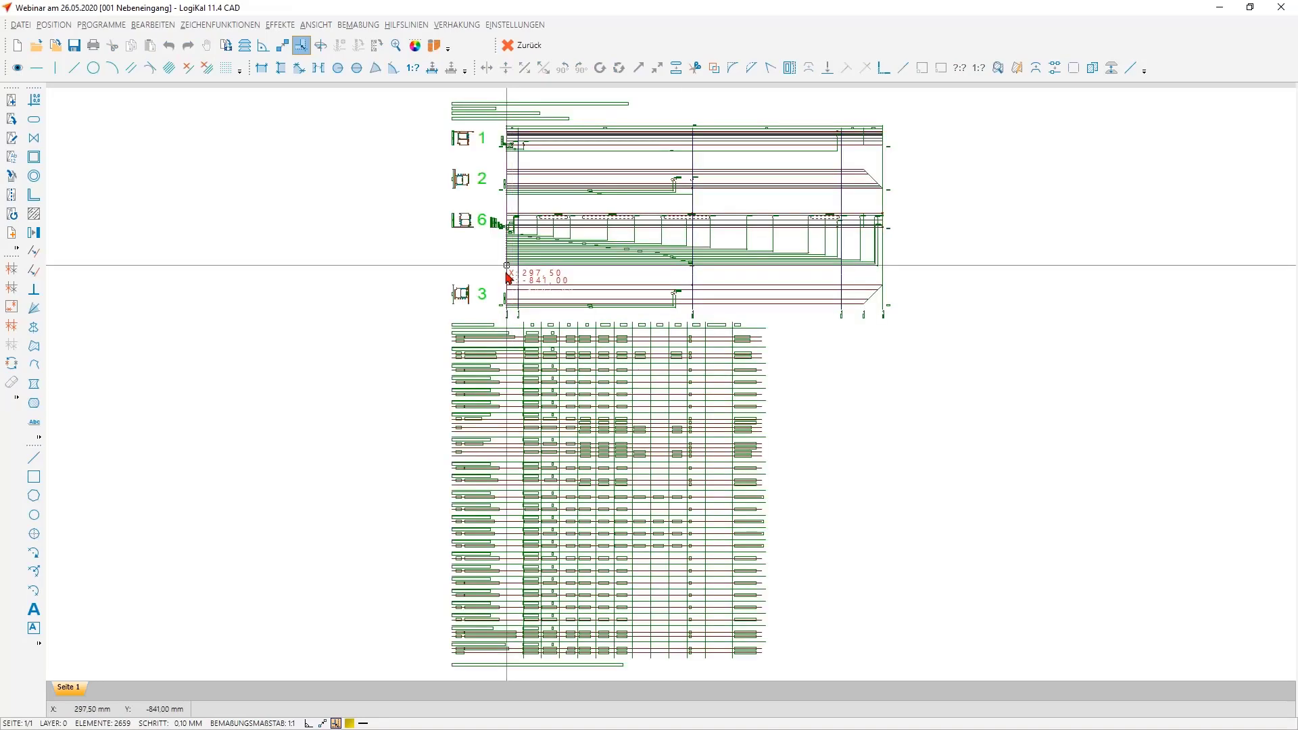
scroll(551, 275, up, 3)
scroll(703, 238, up, 2)
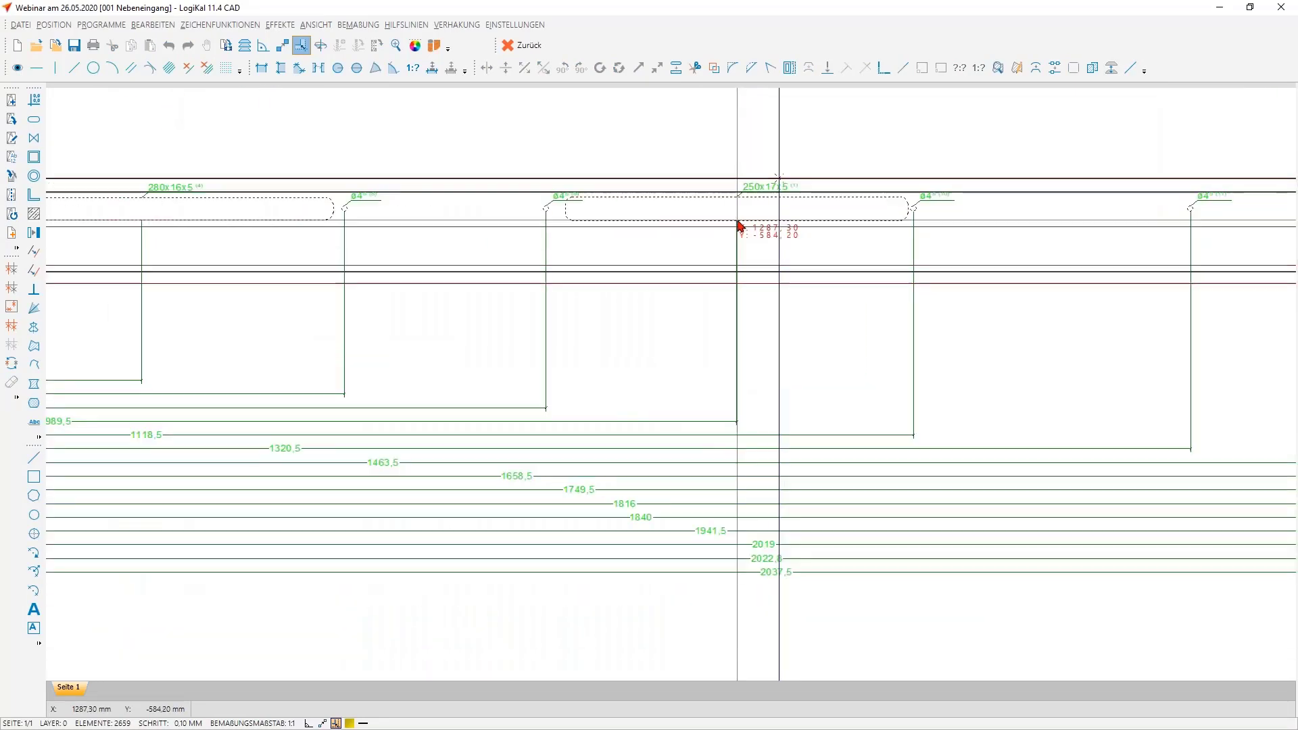
scroll(738, 225, up, 1)
scroll(750, 270, up, 2)
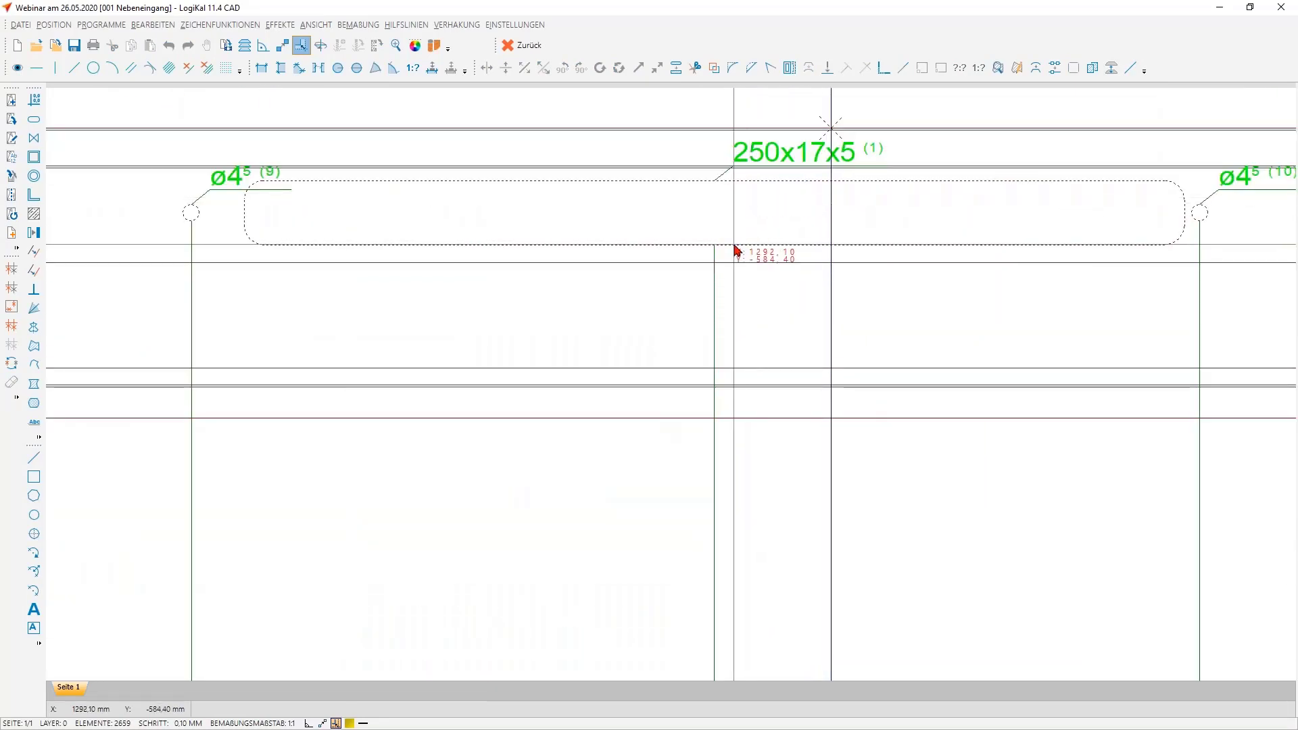